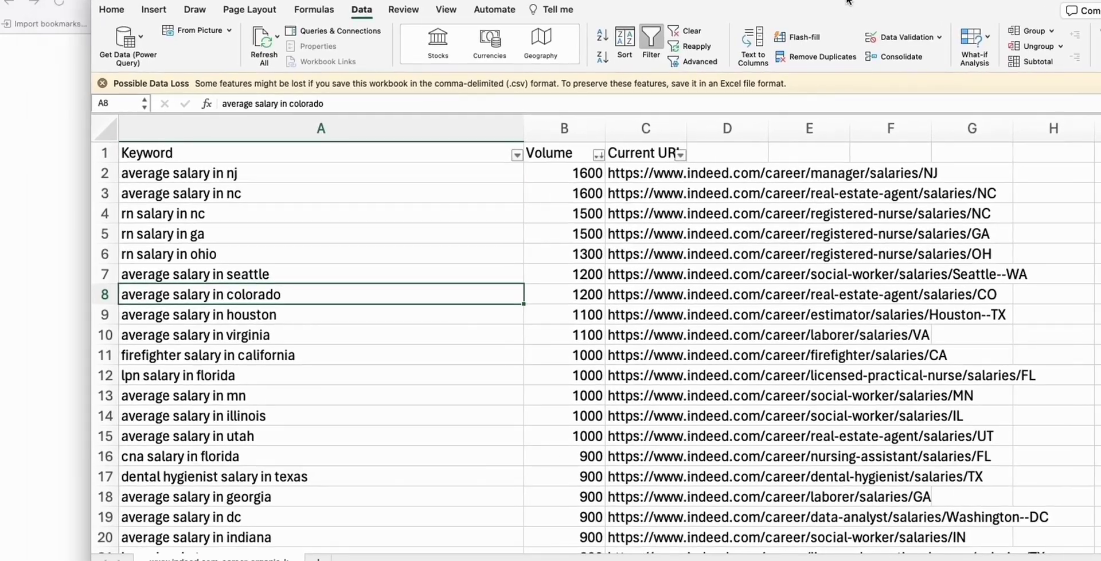
# Delete the header row with Keyword, Volume and Current URL from the keyword sheet
pyautogui.click(152, 175)
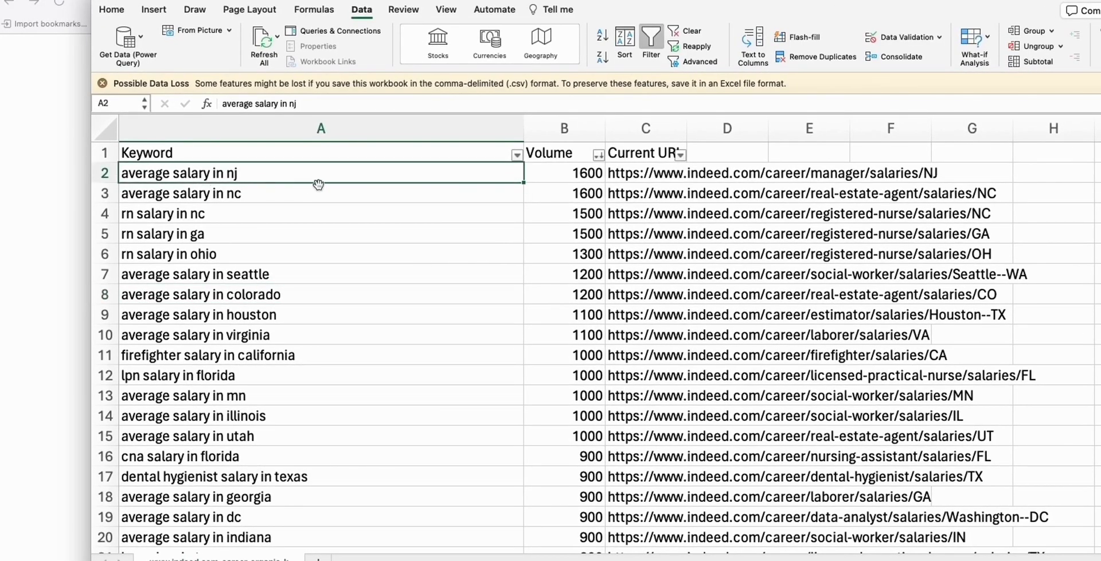
pyautogui.click(105, 152)
pyautogui.rightClick(106, 153)
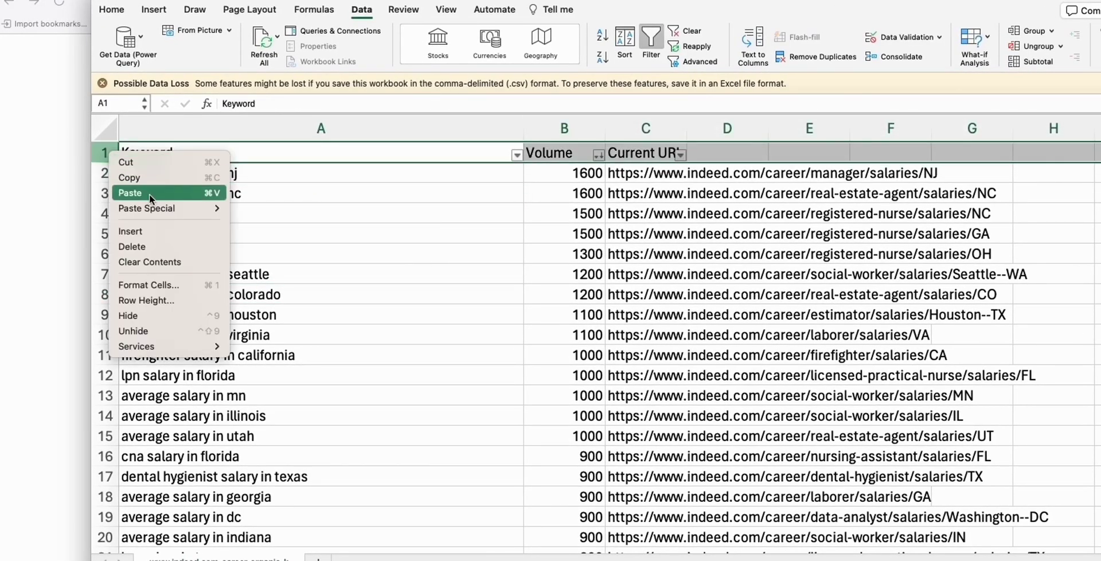
pyautogui.click(146, 246)
pyautogui.click(466, 273)
# Copy the first 50 keywords, cells A1 to A50, from the keyword column
pyautogui.hotkey('ctrl', 'Home')
pyautogui.scroll(-10, 235, 202)
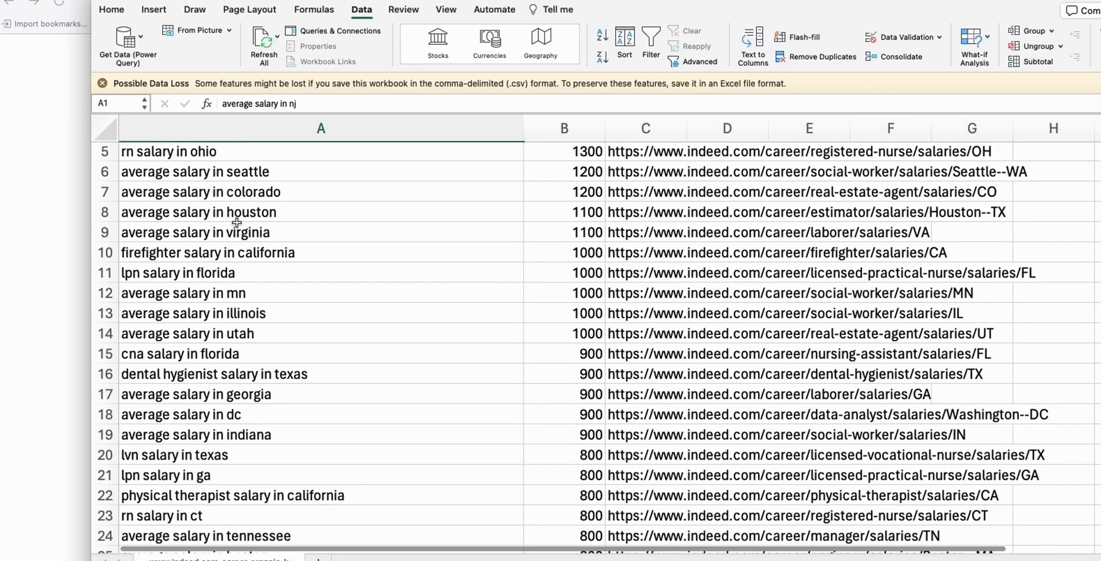
pyautogui.scroll(-4, 237, 233)
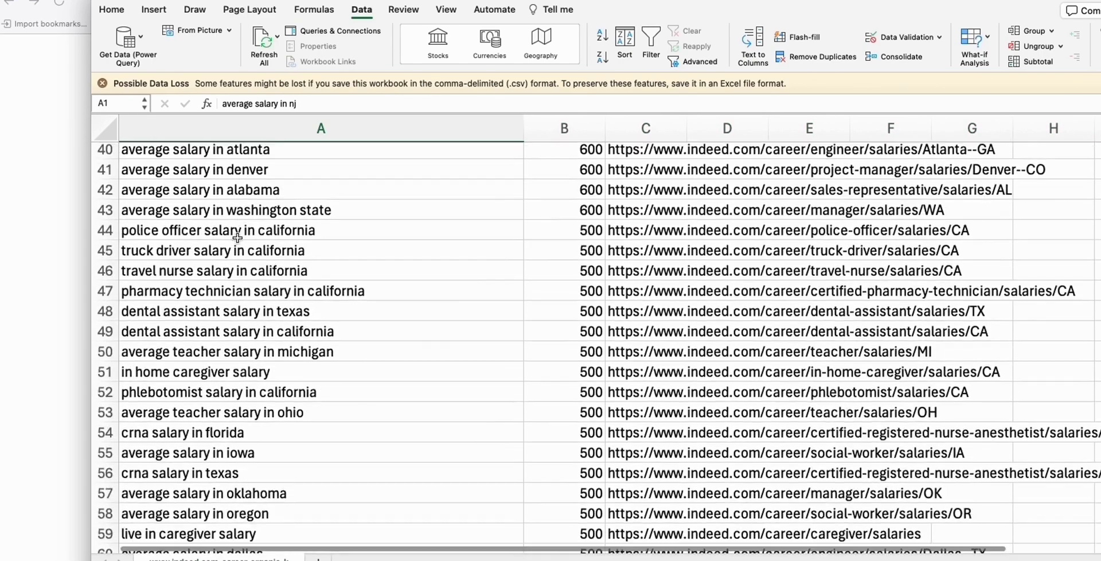
pyautogui.keyDown('shift'); pyautogui.click(162, 351); pyautogui.keyUp('shift')
pyautogui.press('super+c')
pyautogui.scroll(15, 161, 351)
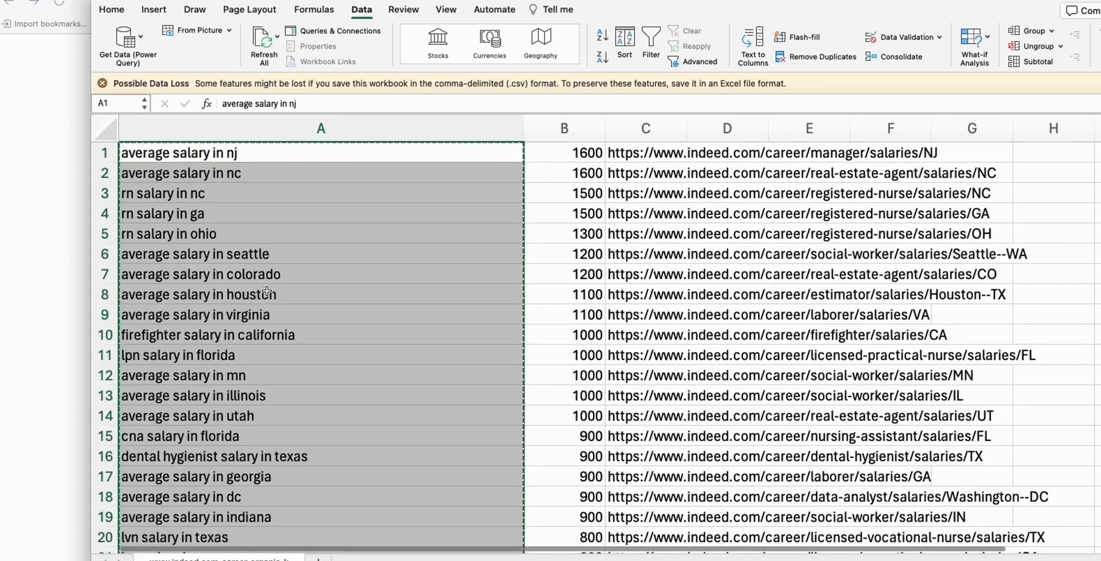
# Switch to Article AI Generator in the browser and paste the copied keywords as the bulk article topics
pyautogui.press('super+Tab')
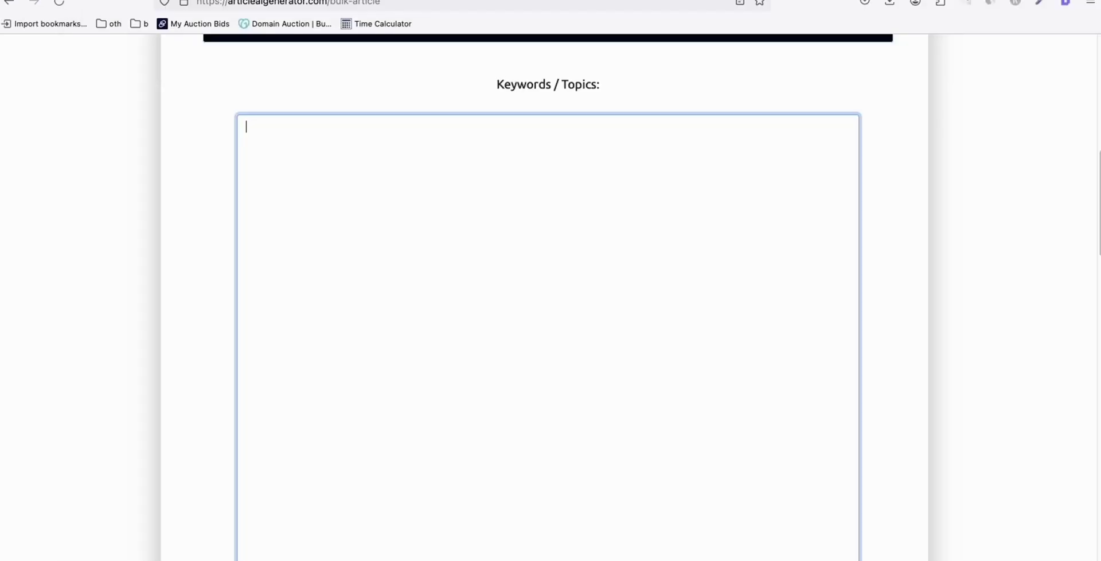
pyautogui.press('super+v')
pyautogui.scroll(5, 416, 225)
pyautogui.scroll(3, 416, 225)
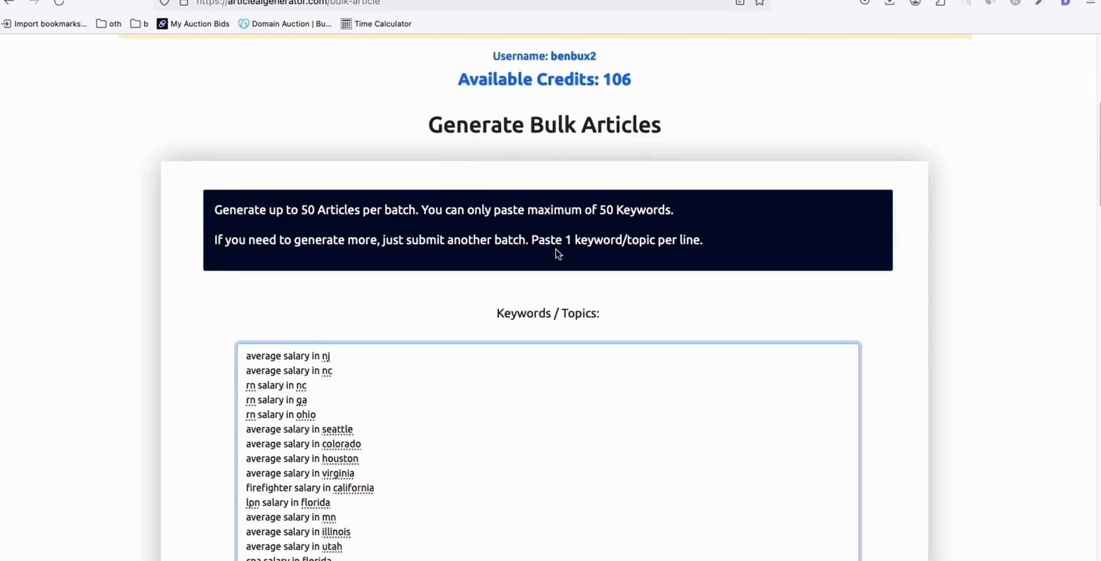
pyautogui.scroll(5, 362, 235)
pyautogui.scroll(-7, 360, 217)
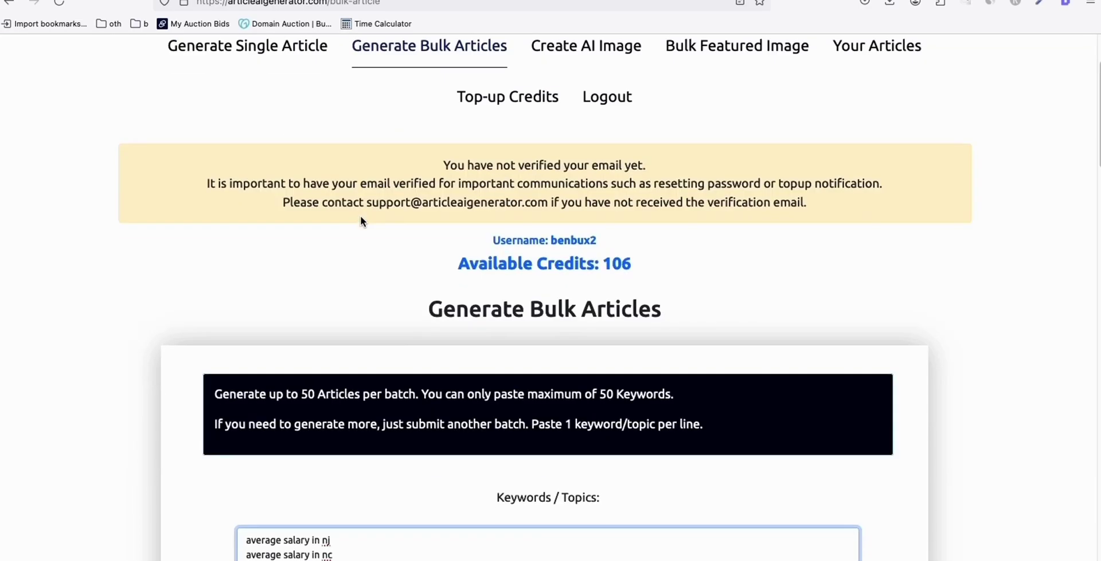
pyautogui.scroll(-13, 361, 221)
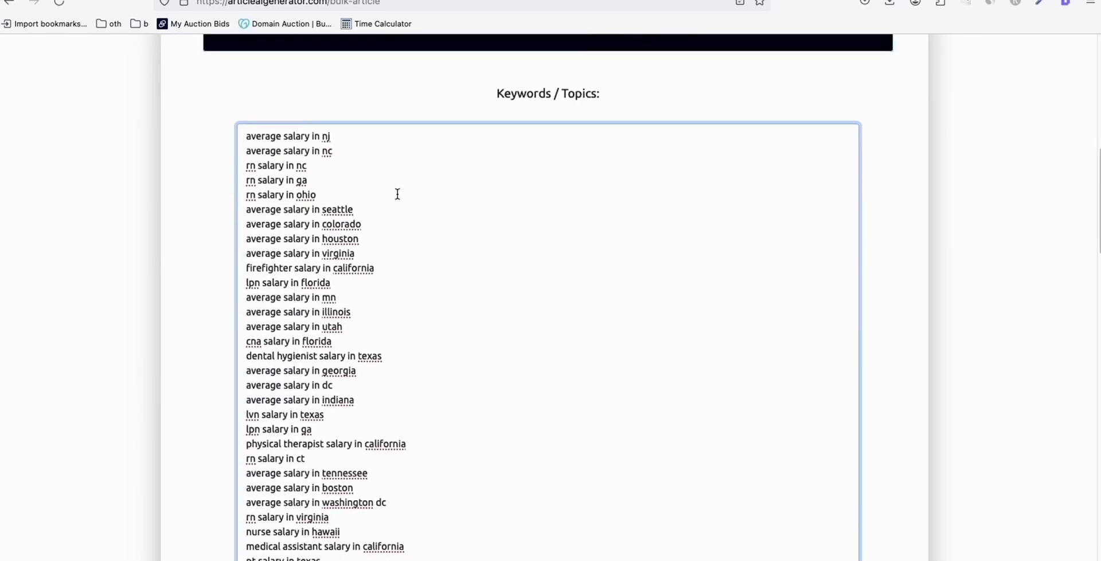
# Submit the bulk article batch with its current settings and dismiss the browser's offer to save the password
pyautogui.scroll(-3, 495, 236)
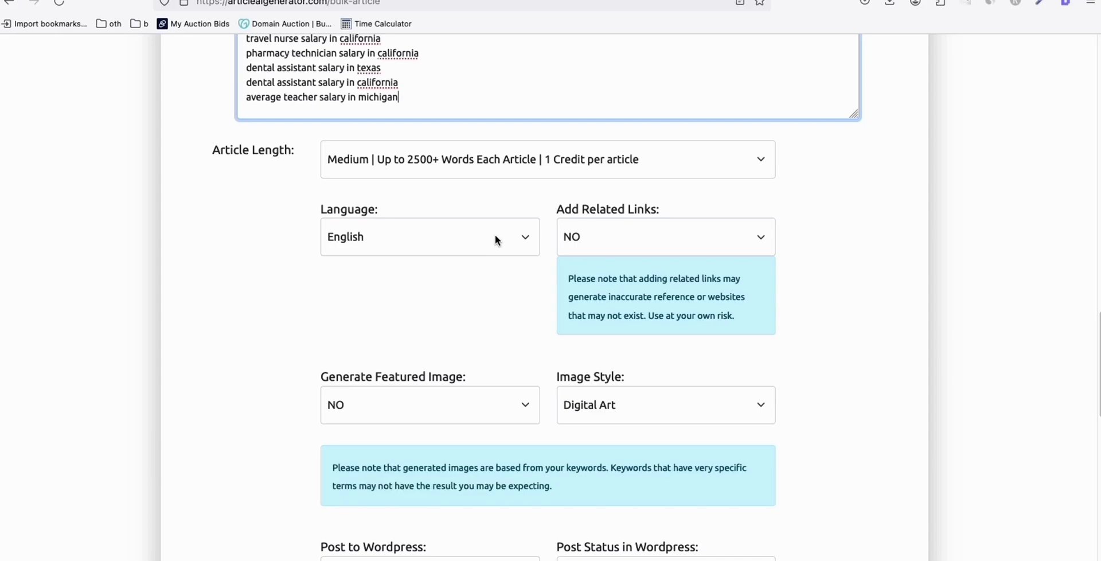
pyautogui.scroll(-12, 478, 236)
pyautogui.click(560, 432)
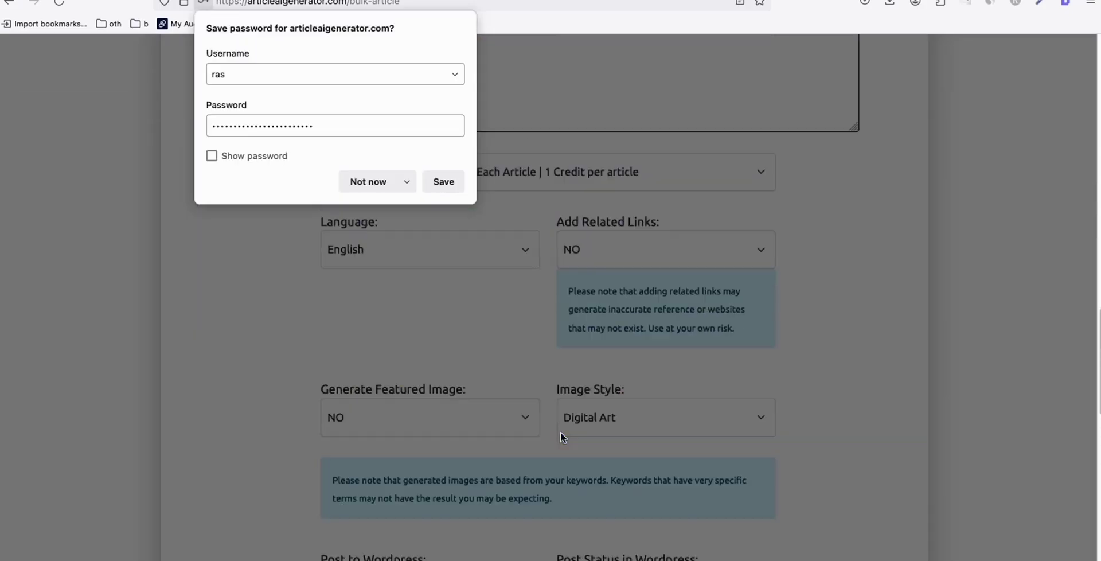
pyautogui.click(582, 476)
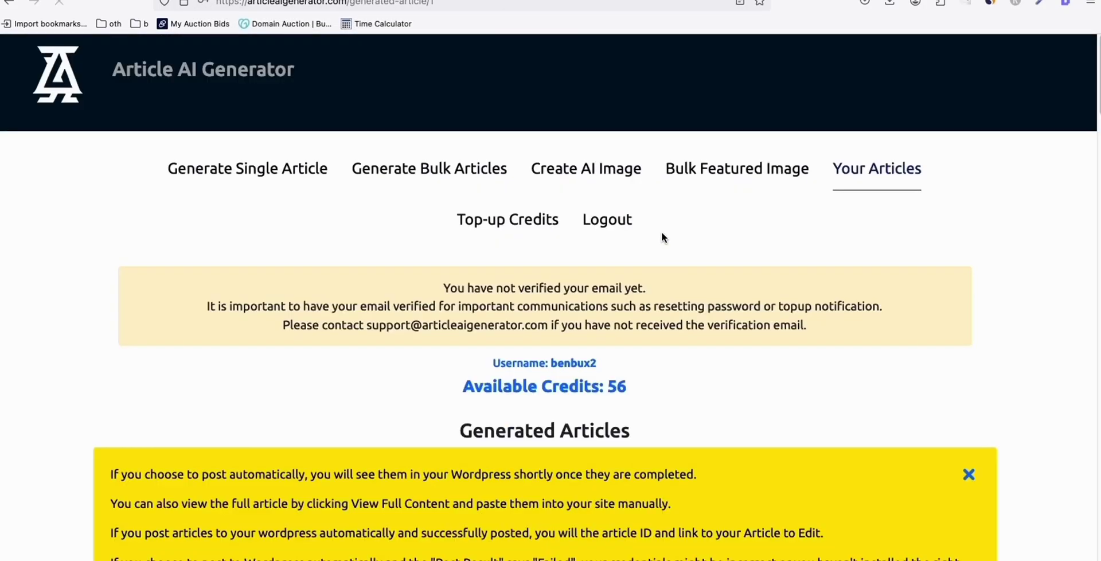
pyautogui.scroll(-8, 661, 237)
# Switch to the Salary Bible Guide customiser window and review the salary articles in the site preview
pyautogui.press('super+grave')
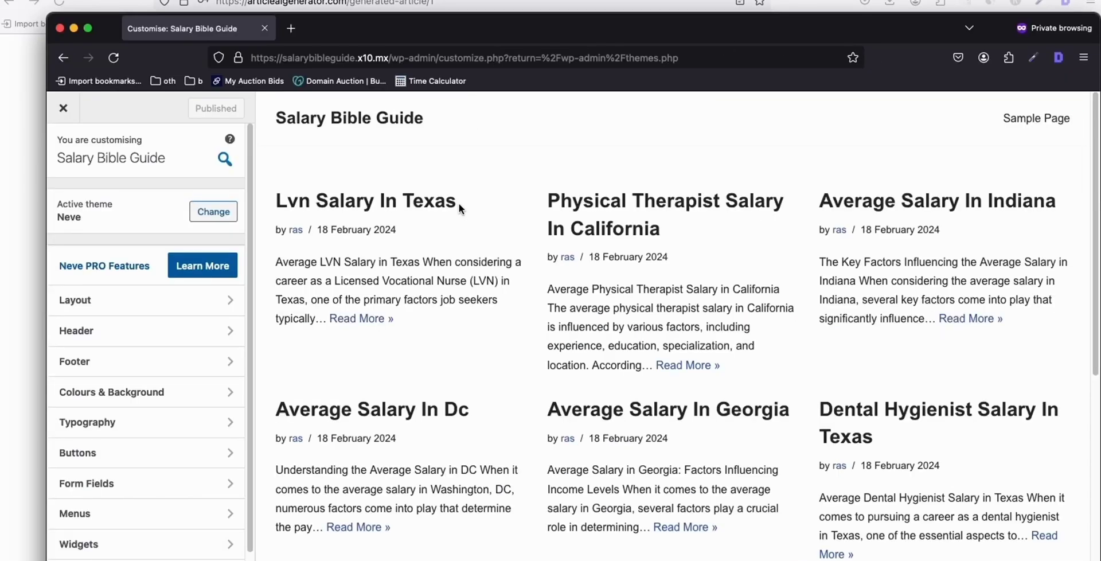
pyautogui.scroll(-5, 688, 230)
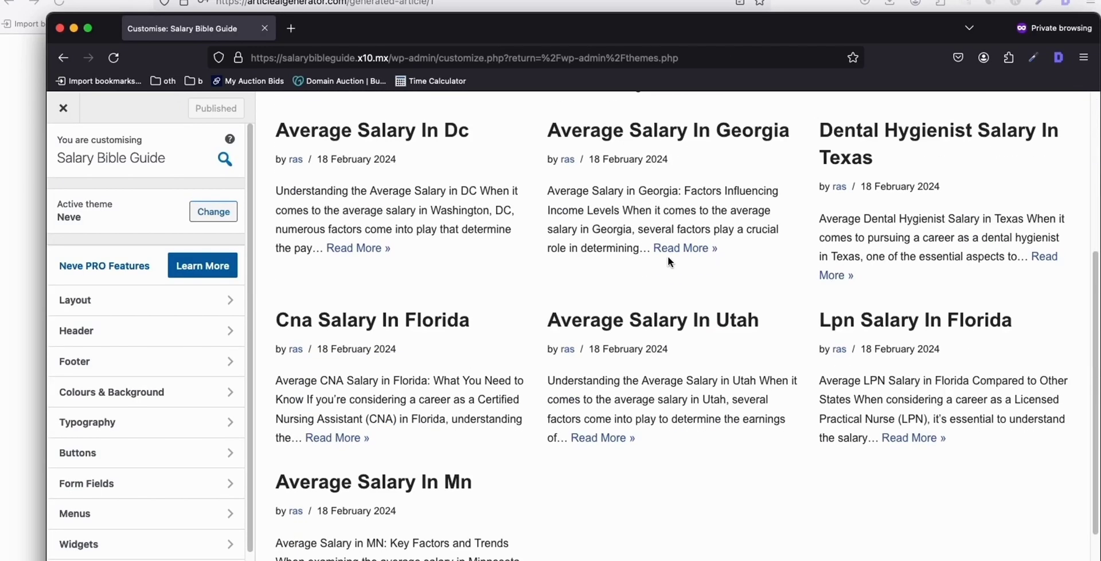
pyautogui.scroll(1, 668, 256)
pyautogui.moveTo(665, 28); pyautogui.dragTo(708, 28)
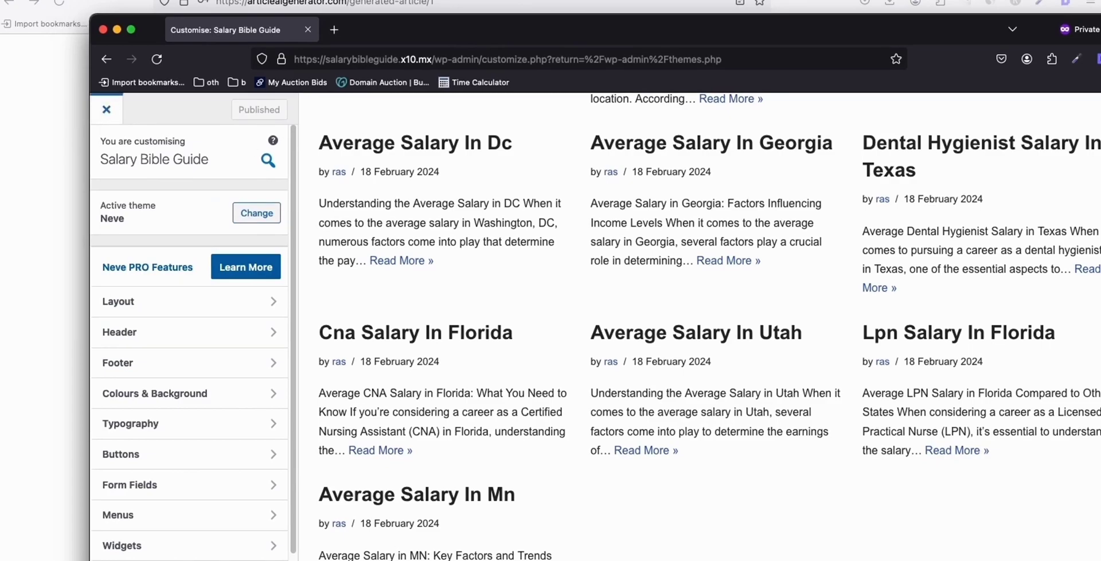
# Open the site's WordPress admin in a new tab and look through the list of all posts
pyautogui.rightClick(106, 107)
pyautogui.click(172, 110)
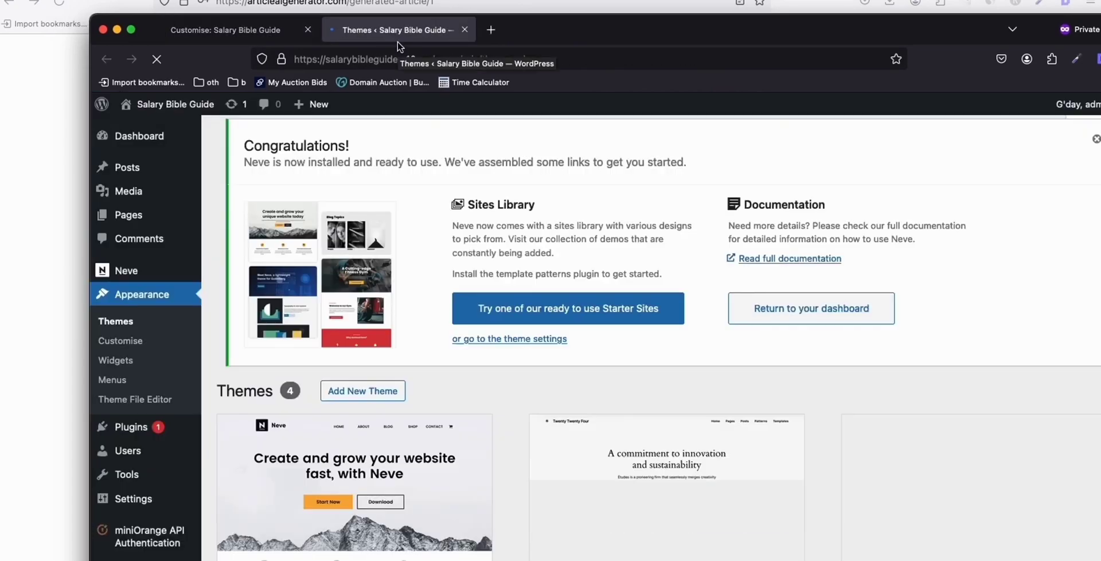
pyautogui.click(131, 170)
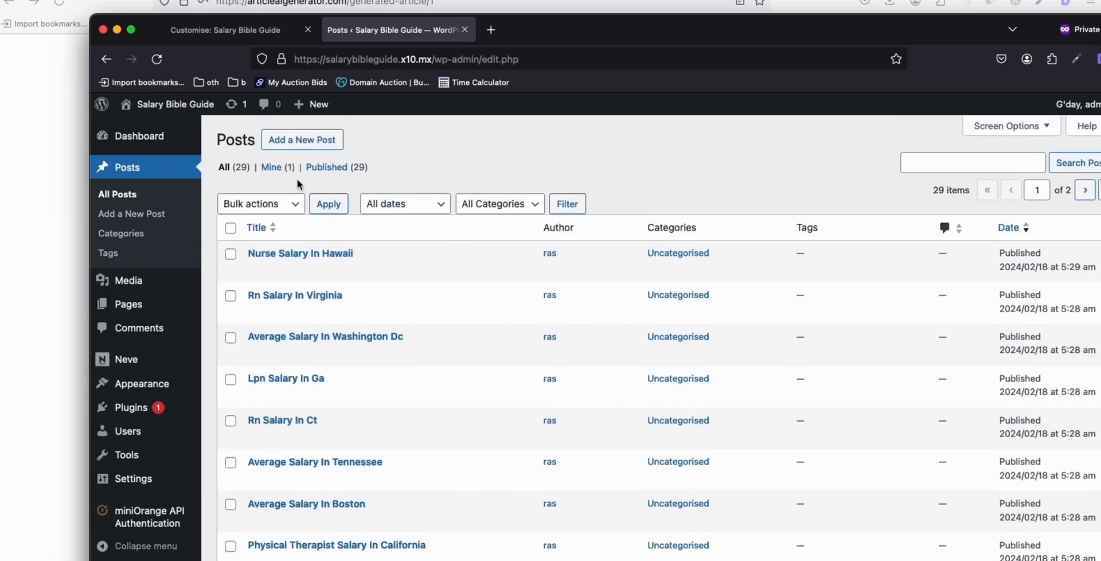
pyautogui.scroll(-10, 297, 183)
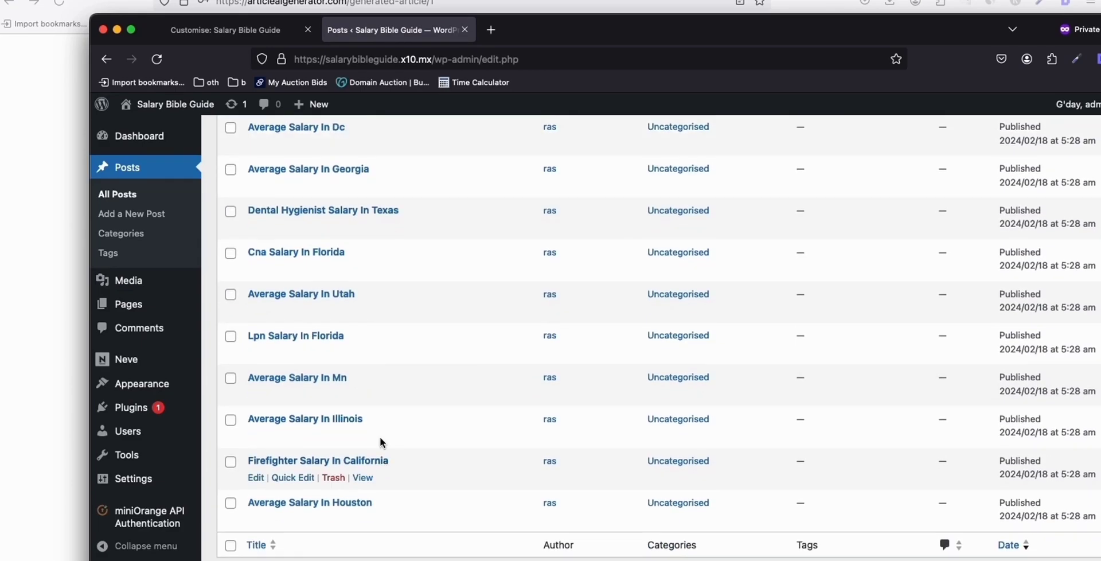
pyautogui.scroll(10, 379, 441)
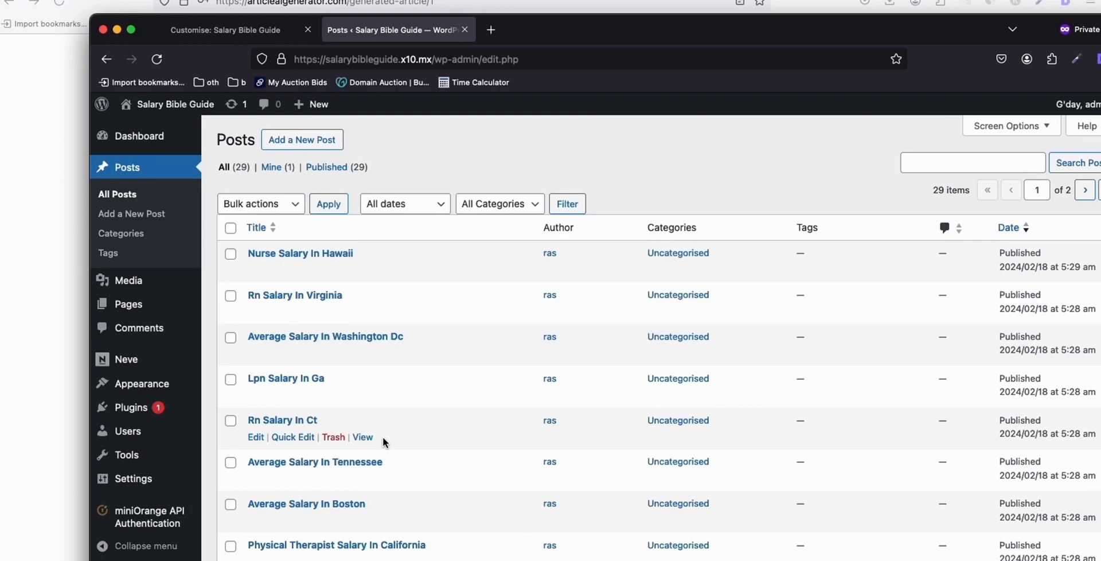
pyautogui.moveTo(575, 27)
pyautogui.mouseDown()
pyautogui.moveTo(586, 35)
pyautogui.moveTo(557, 21)
pyautogui.mouseUp()
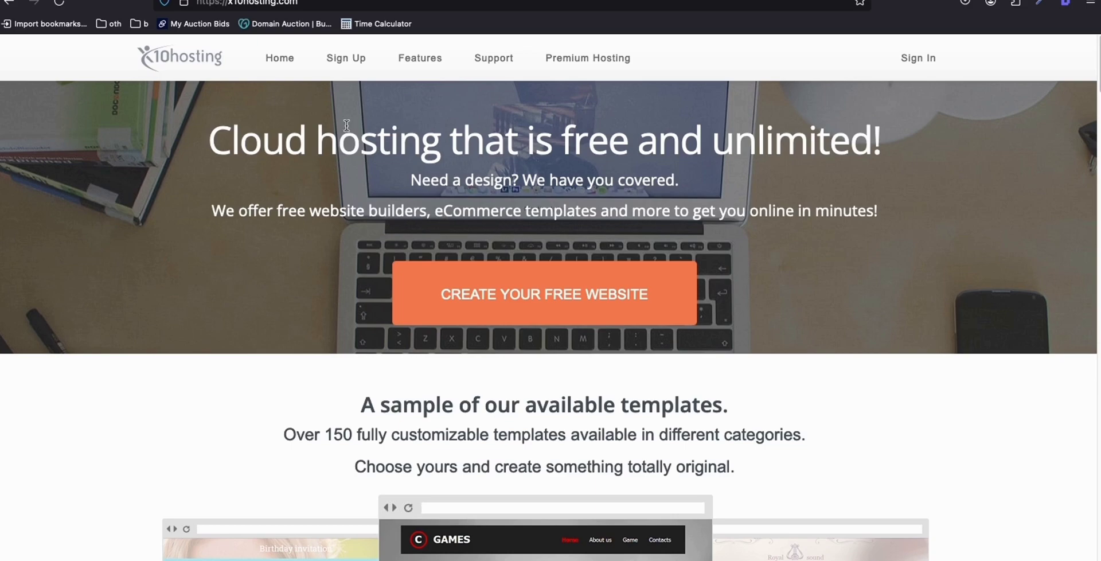
# Start creating a free website from the x10hosting home page
pyautogui.moveTo(314, 122); pyautogui.dragTo(349, 143)
pyautogui.click(367, 143)
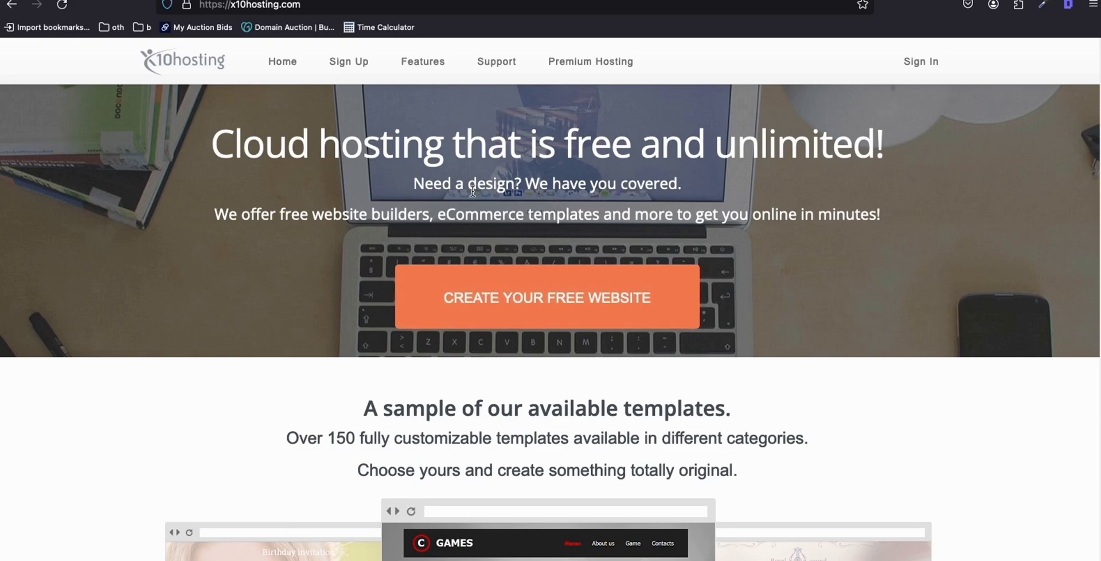
pyautogui.scroll(-1, 478, 198)
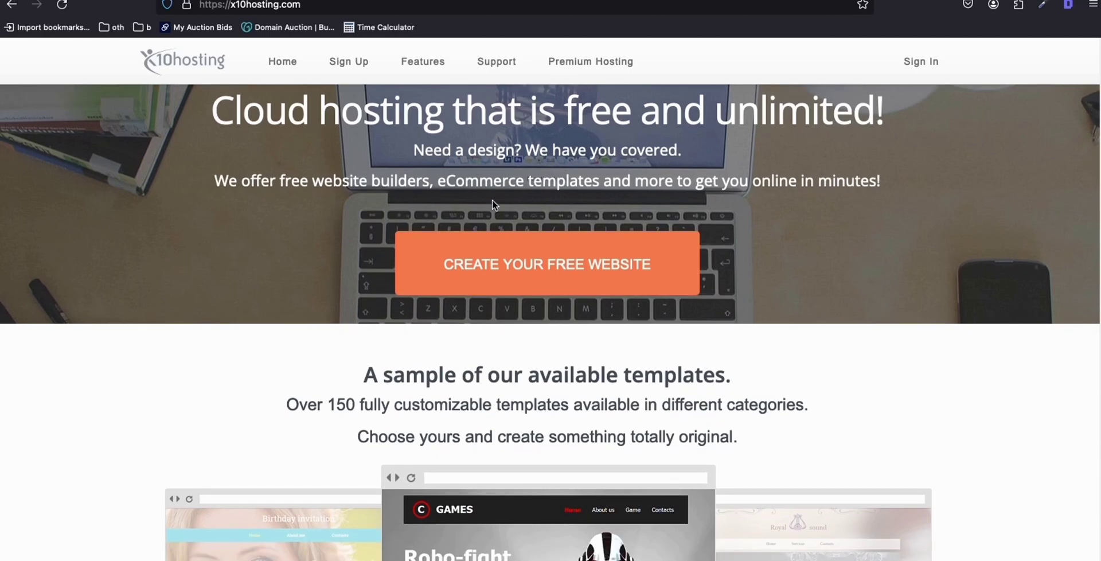
pyautogui.scroll(-1, 568, 295)
pyautogui.click(518, 256)
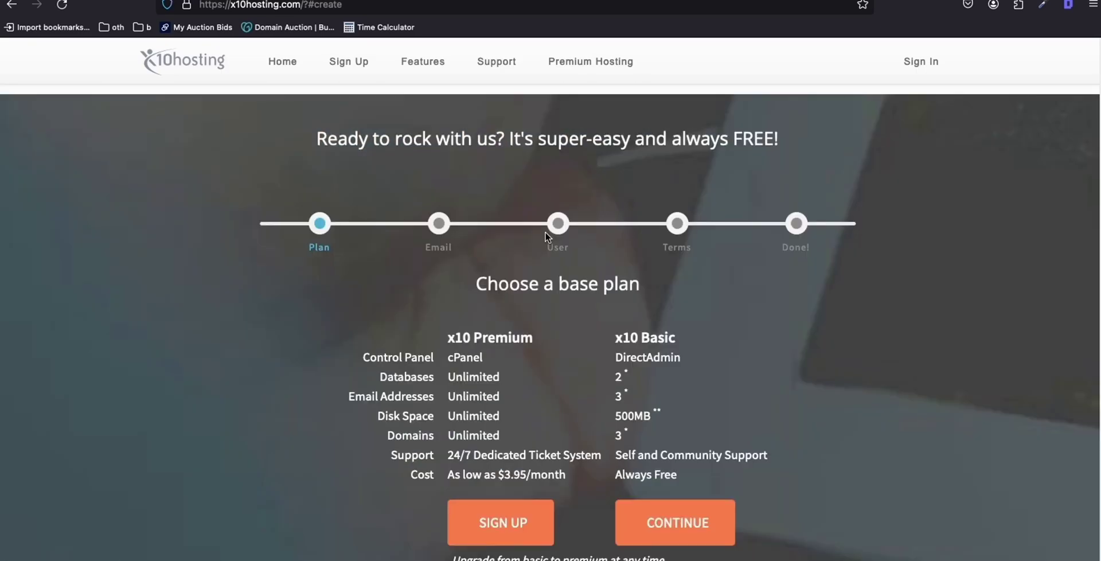
# Compare the x10 Premium and x10 Basic base plans, checking control panel, disk space and cost
pyautogui.scroll(-1, 631, 401)
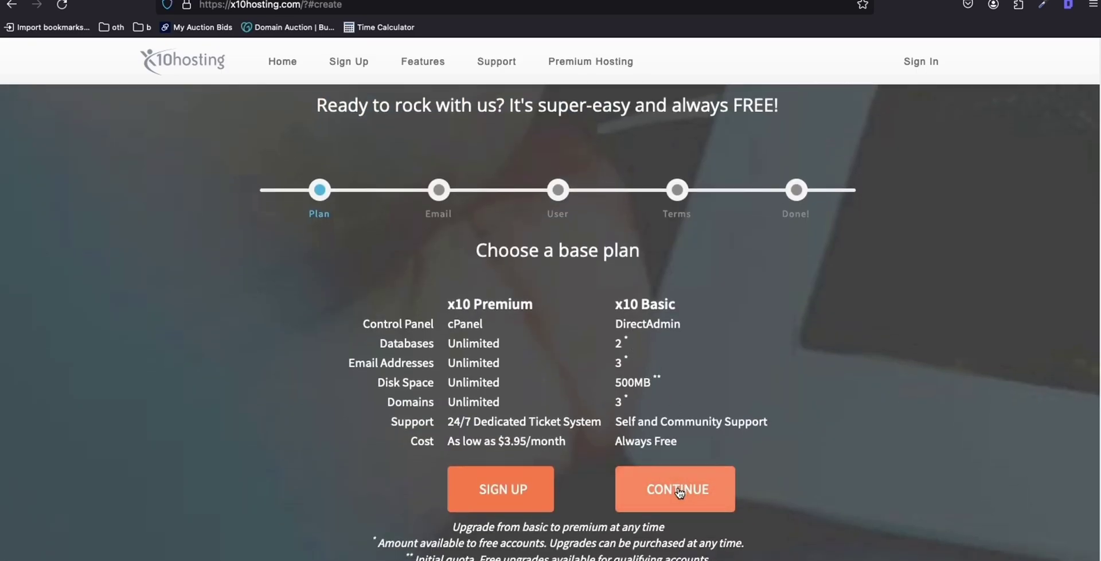
pyautogui.moveTo(622, 325); pyautogui.dragTo(670, 327)
pyautogui.doubleClick(638, 383)
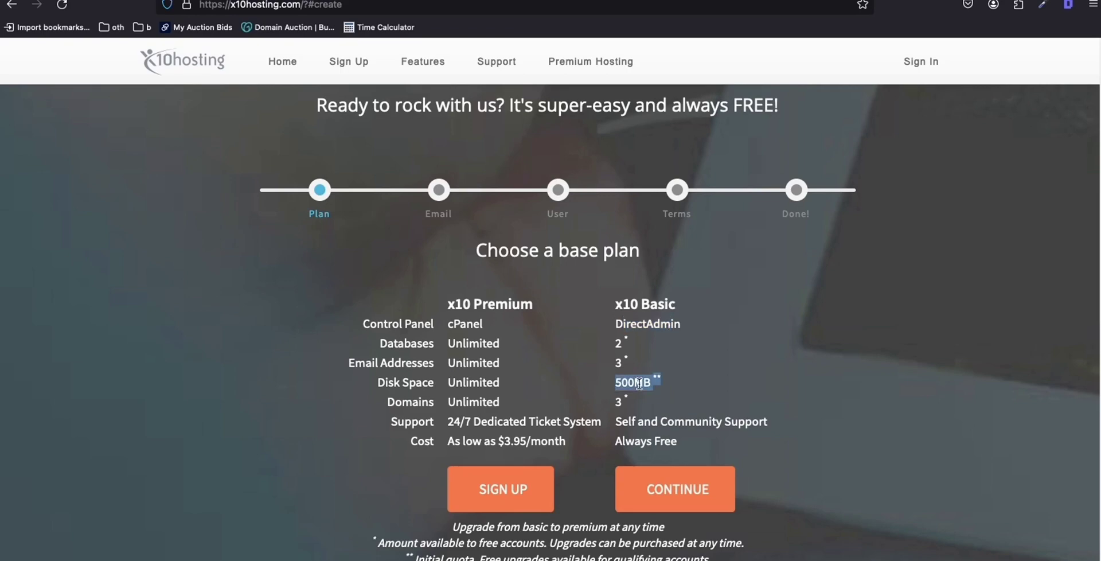
pyautogui.click(689, 395)
pyautogui.scroll(-1, 353, 275)
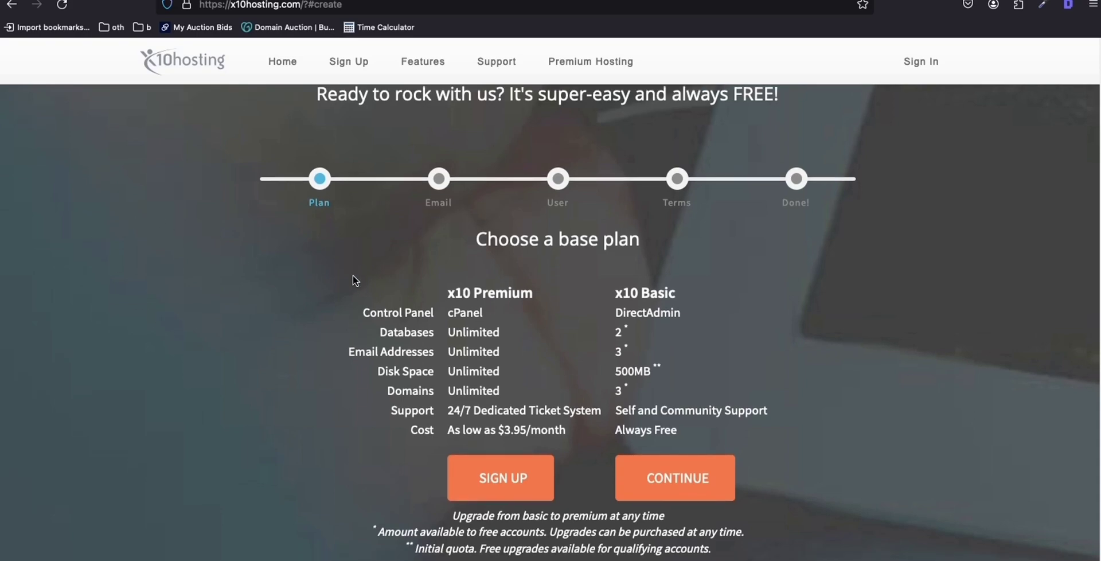
pyautogui.scroll(-1, 395, 284)
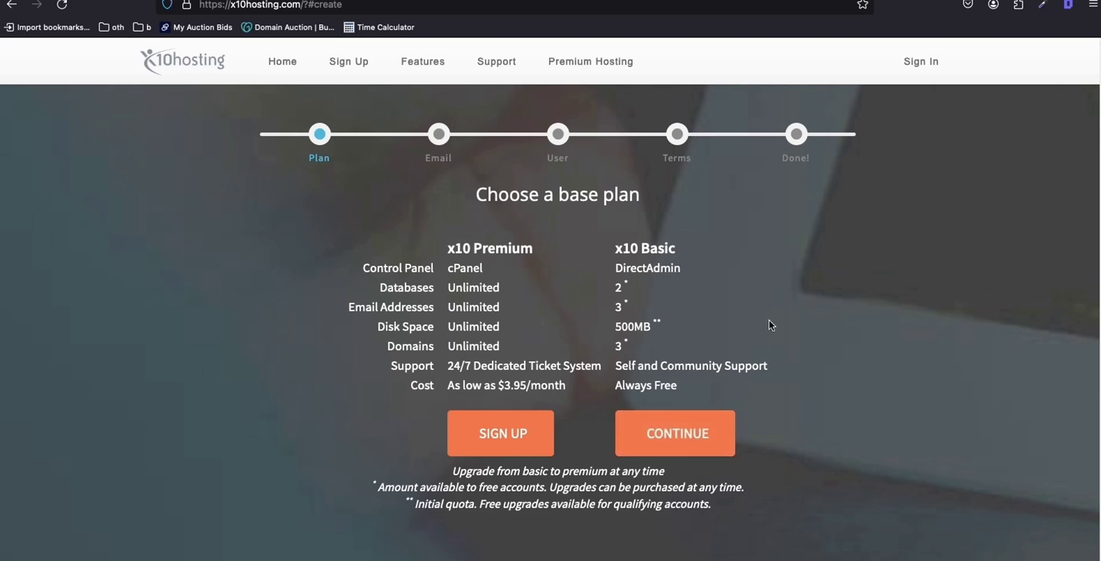
pyautogui.scroll(-1, 770, 328)
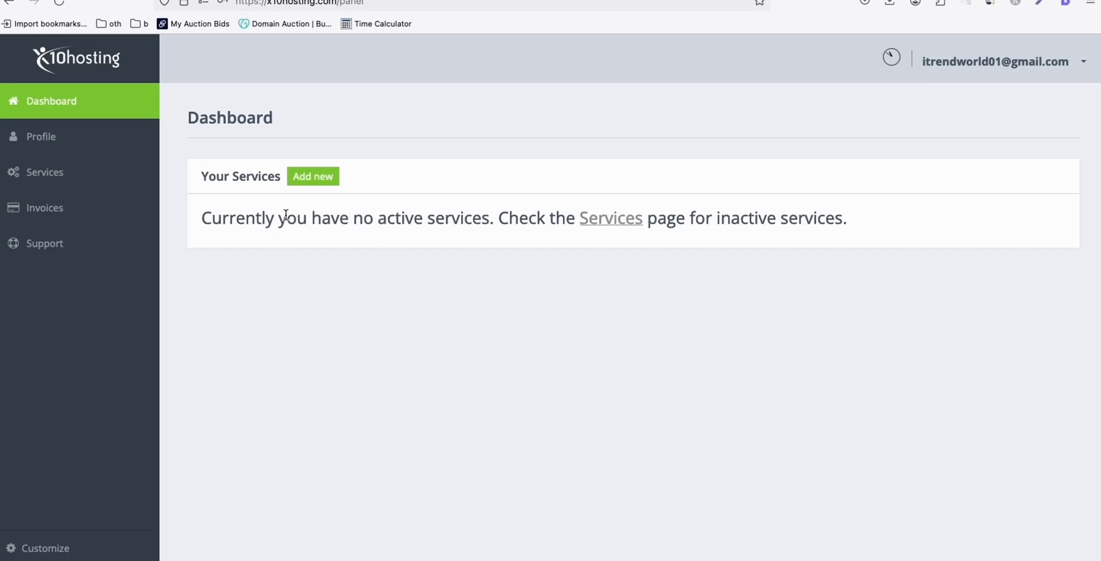
# Add a new service from the x10hosting dashboard, review the package limits and select the Free package
pyautogui.click(311, 179)
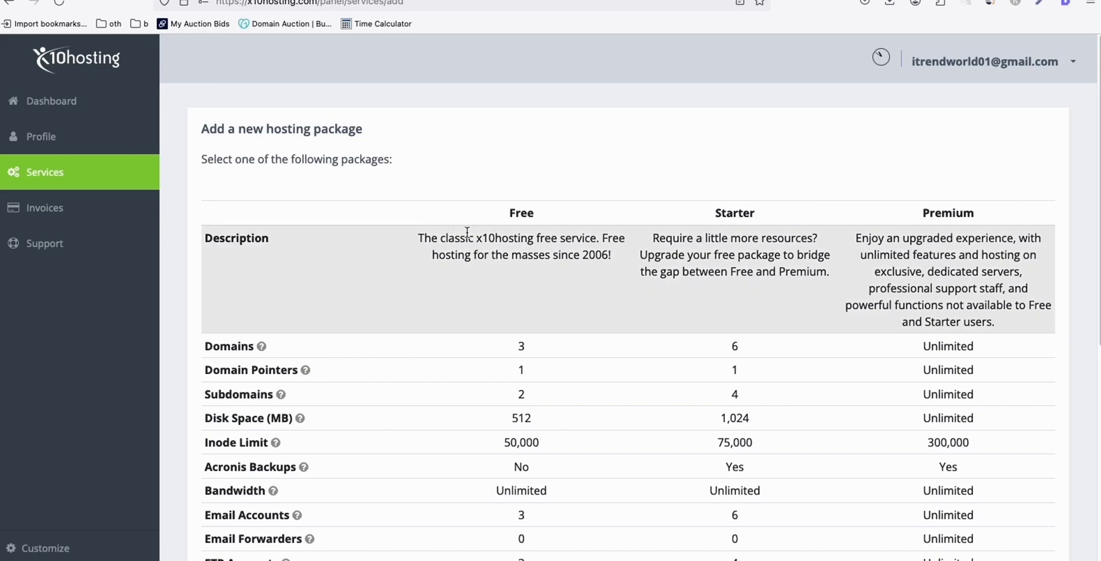
pyautogui.scroll(-1, 467, 231)
pyautogui.moveTo(479, 207); pyautogui.dragTo(539, 207)
pyautogui.click(546, 212)
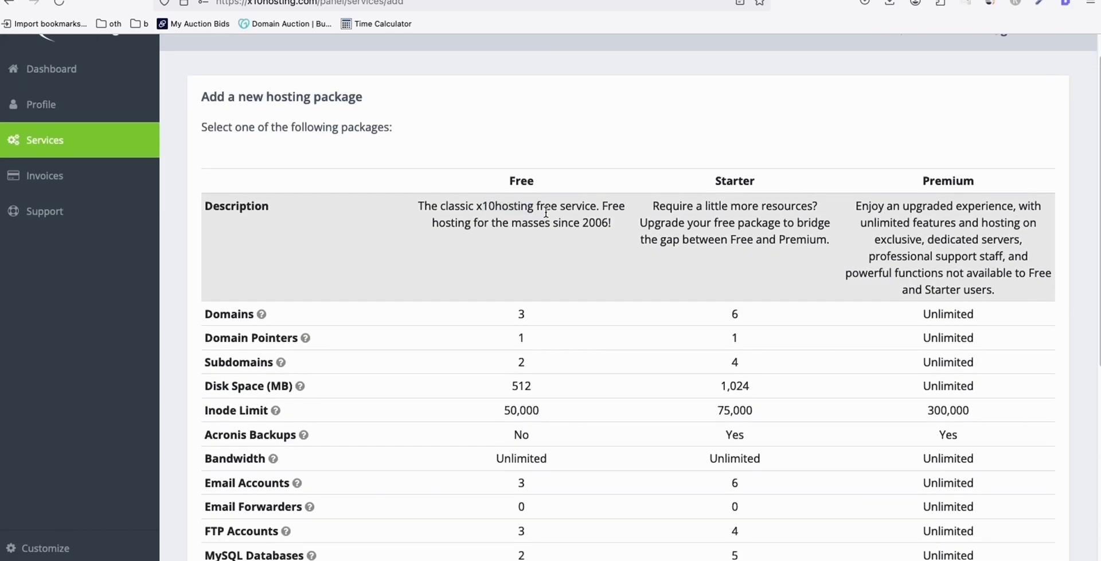
pyautogui.scroll(-3, 564, 298)
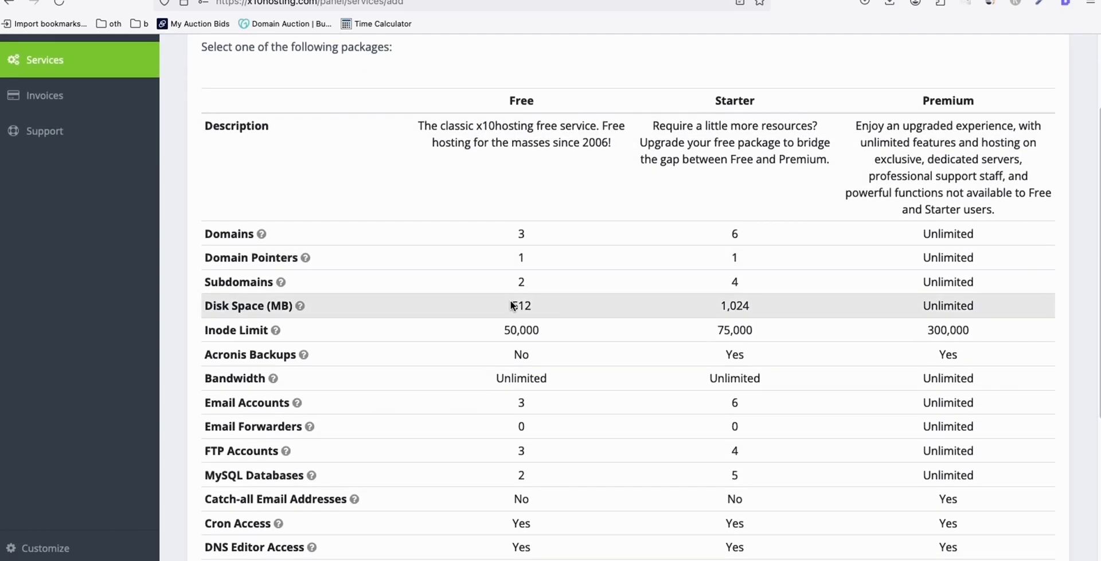
pyautogui.moveTo(512, 305); pyautogui.dragTo(547, 312)
pyautogui.scroll(-7, 547, 306)
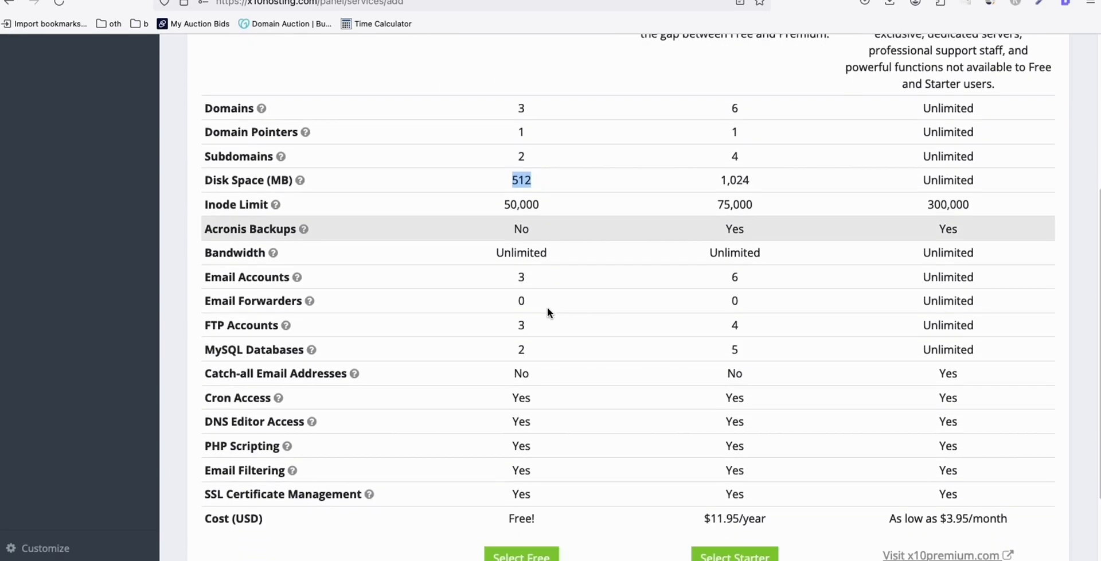
pyautogui.click(528, 492)
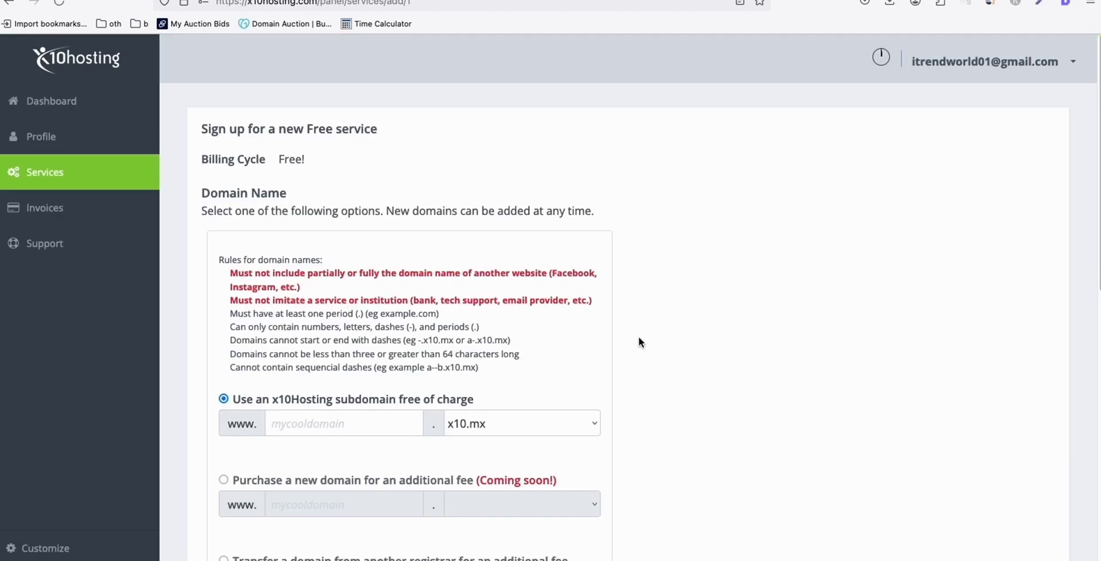
# Enter salarybibleguide as the free x10Hosting subdomain on the x10.mx domain in the new service form
pyautogui.scroll(-3, 703, 326)
pyautogui.scroll(-1, 704, 325)
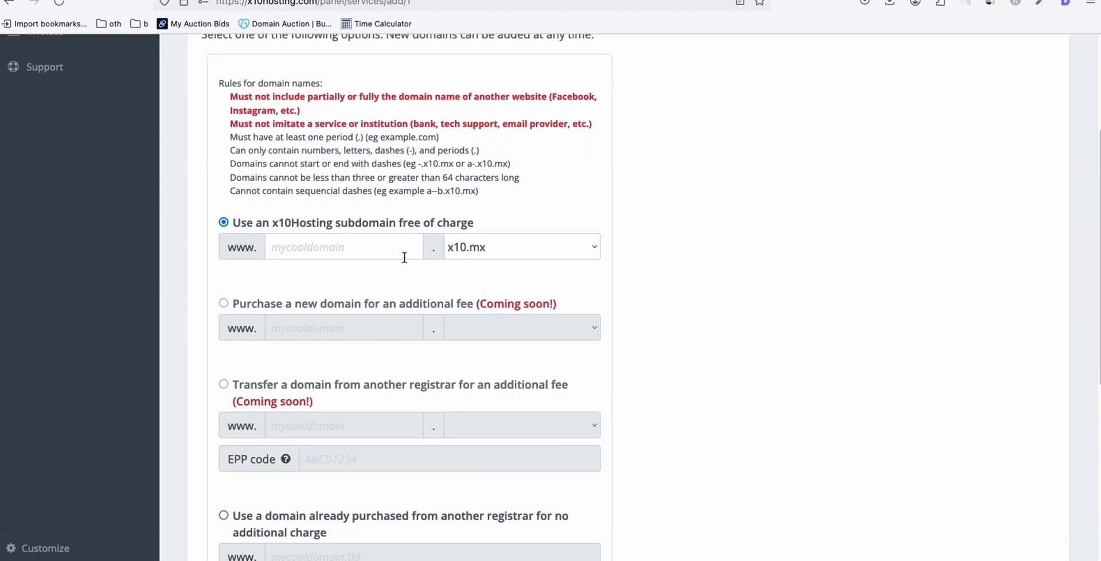
pyautogui.click(352, 247)
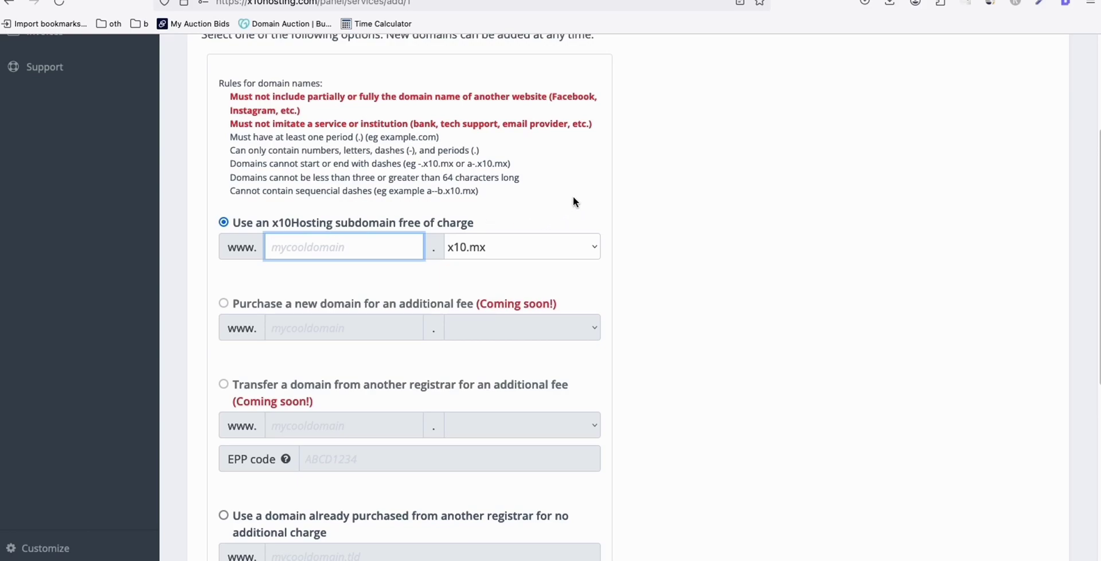
pyautogui.scroll(-2, 573, 197)
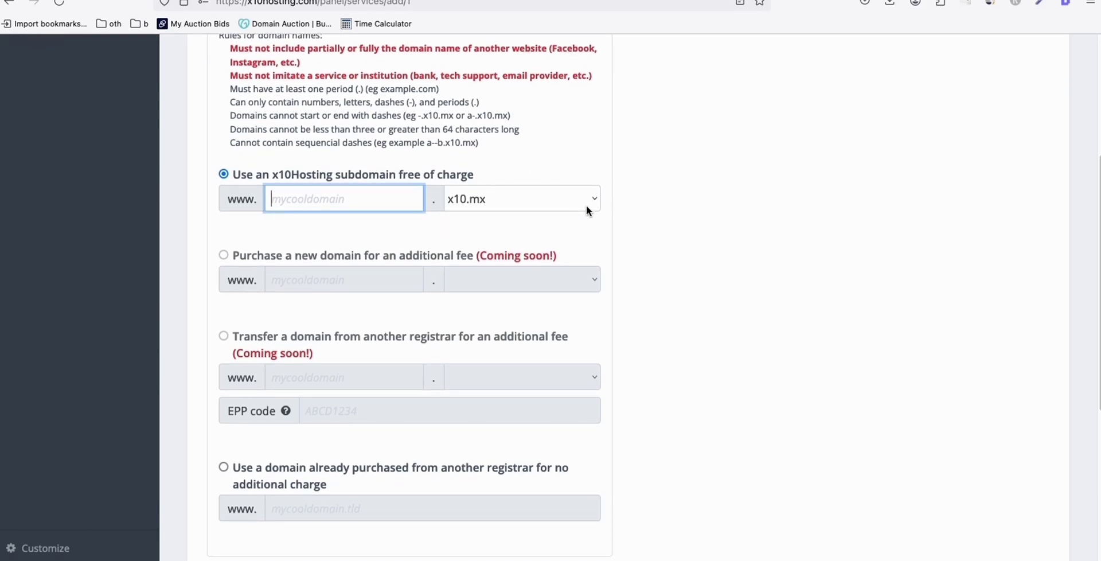
pyautogui.click(353, 196)
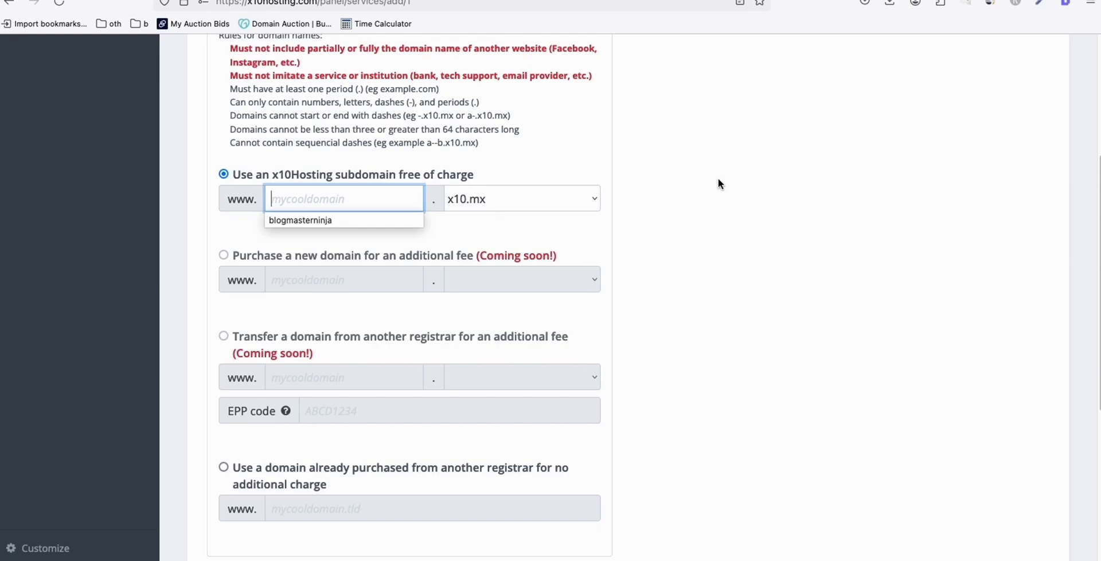
pyautogui.write('salary')
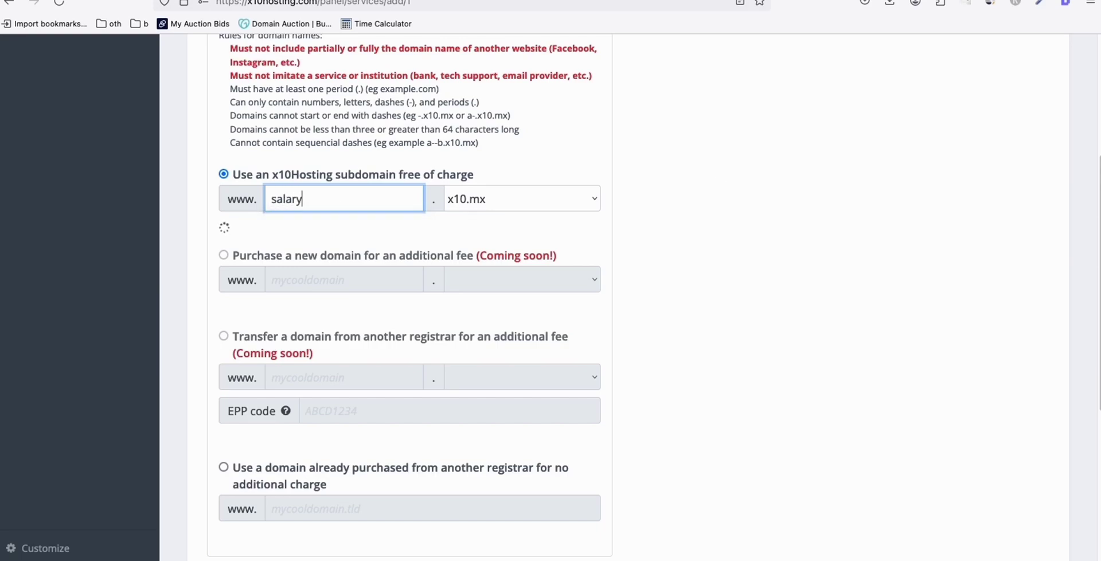
pyautogui.write('bible')
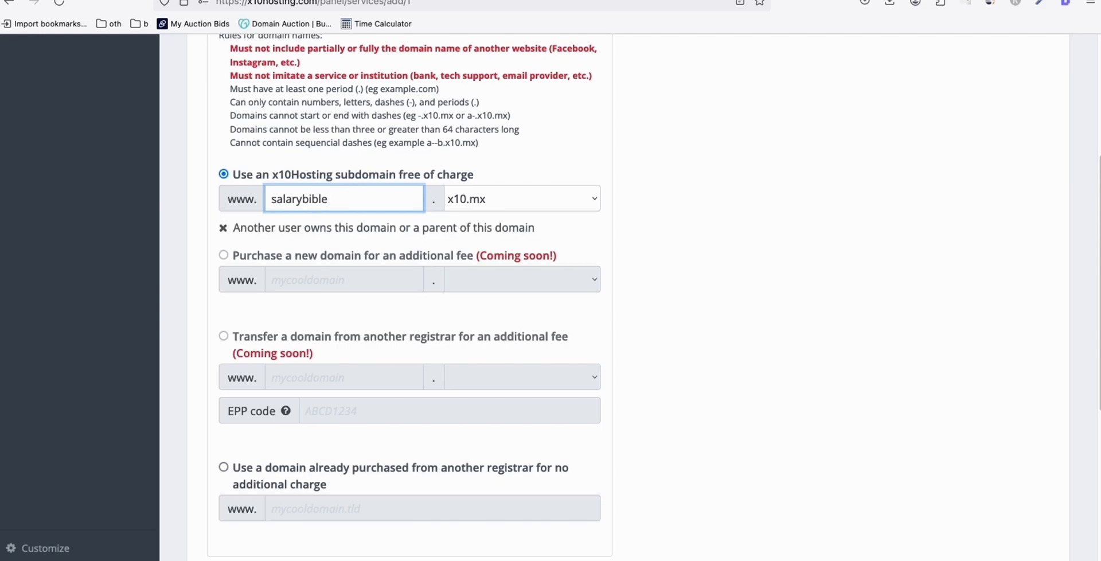
pyautogui.write('guide')
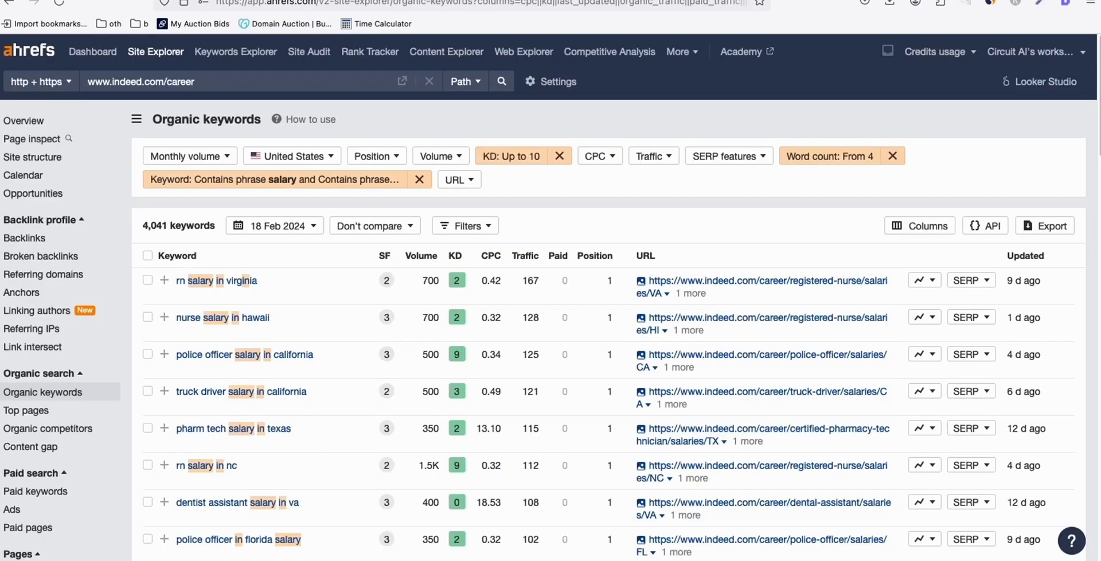
pyautogui.scroll(-1, 386, 239)
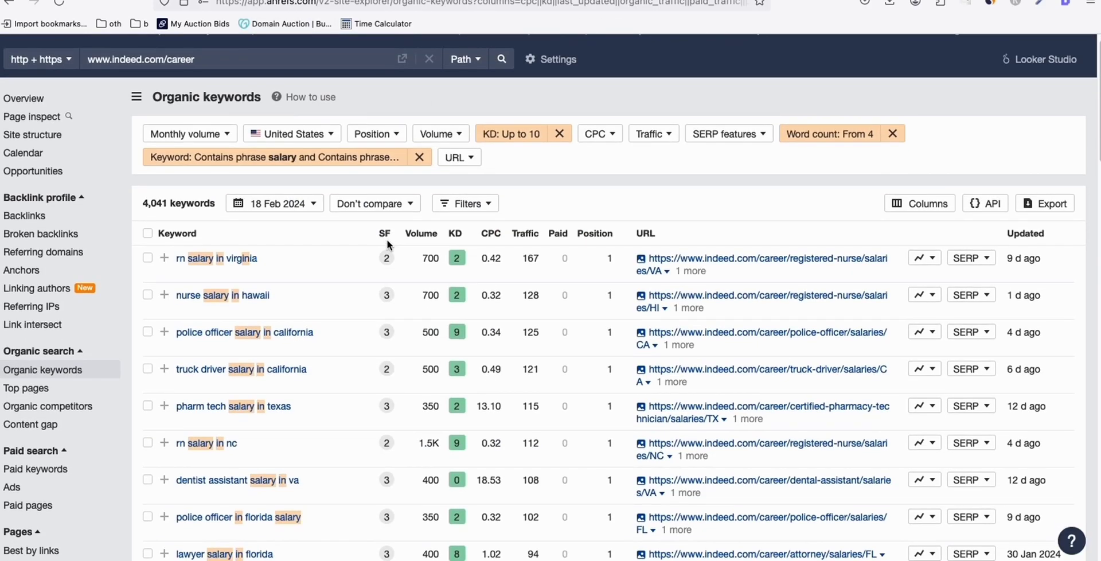
pyautogui.scroll(-1, 386, 362)
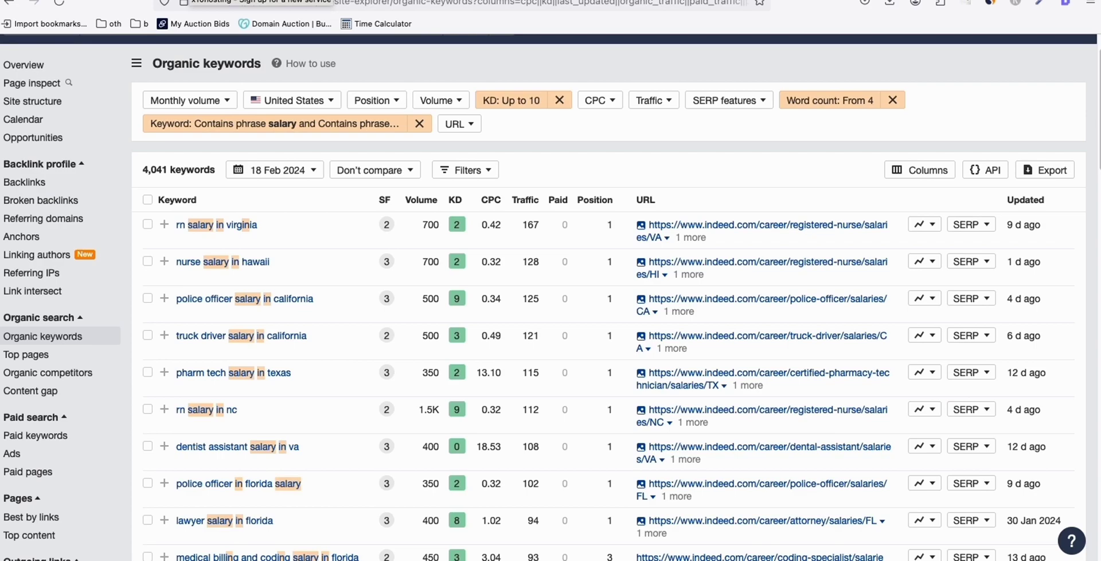
pyautogui.click(246, 1)
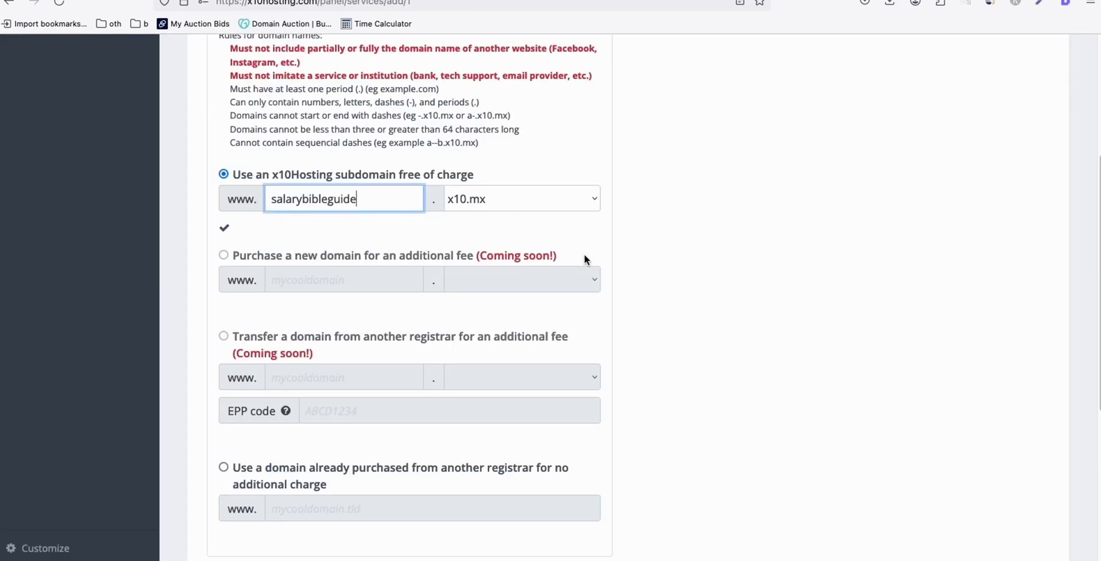
pyautogui.click(687, 257)
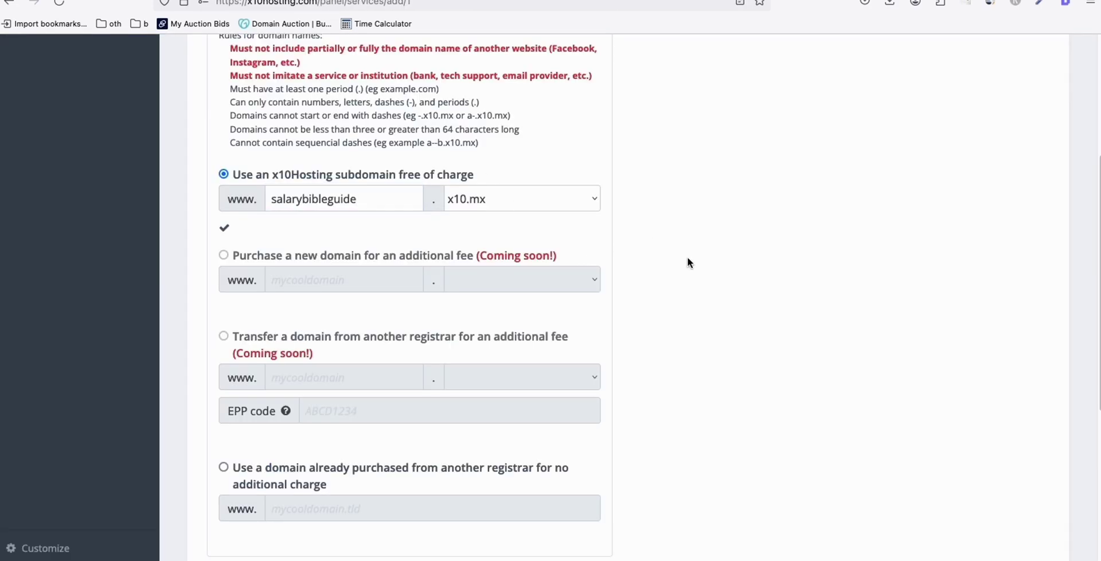
# Enter the new hosting service password, agree to the Terms of Service and Acceptable Use Policy, and submit the sign-up
pyautogui.scroll(-1, 689, 225)
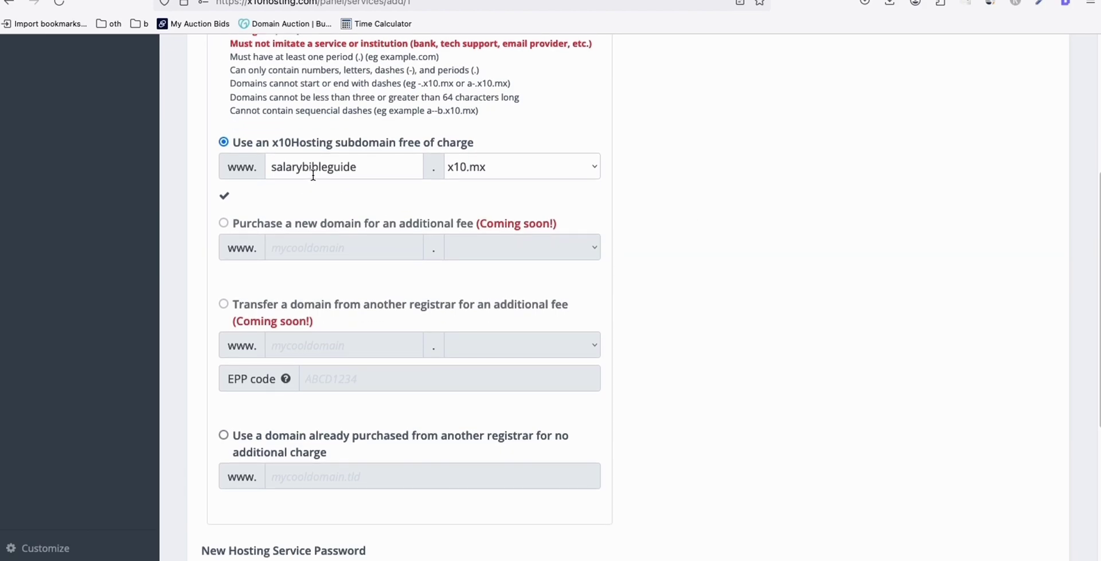
pyautogui.scroll(-5, 371, 215)
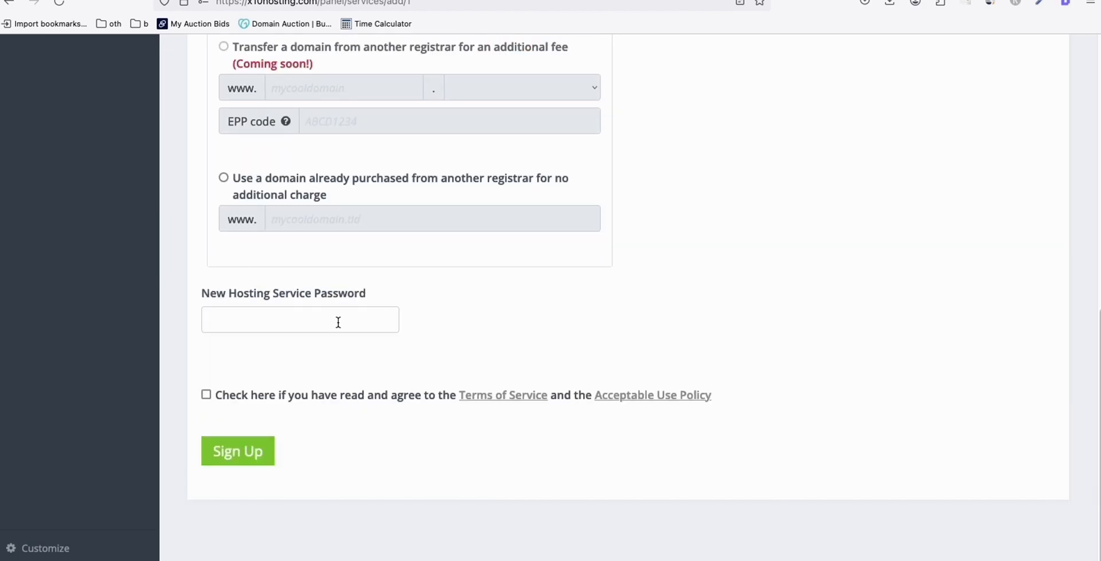
pyautogui.click(338, 322)
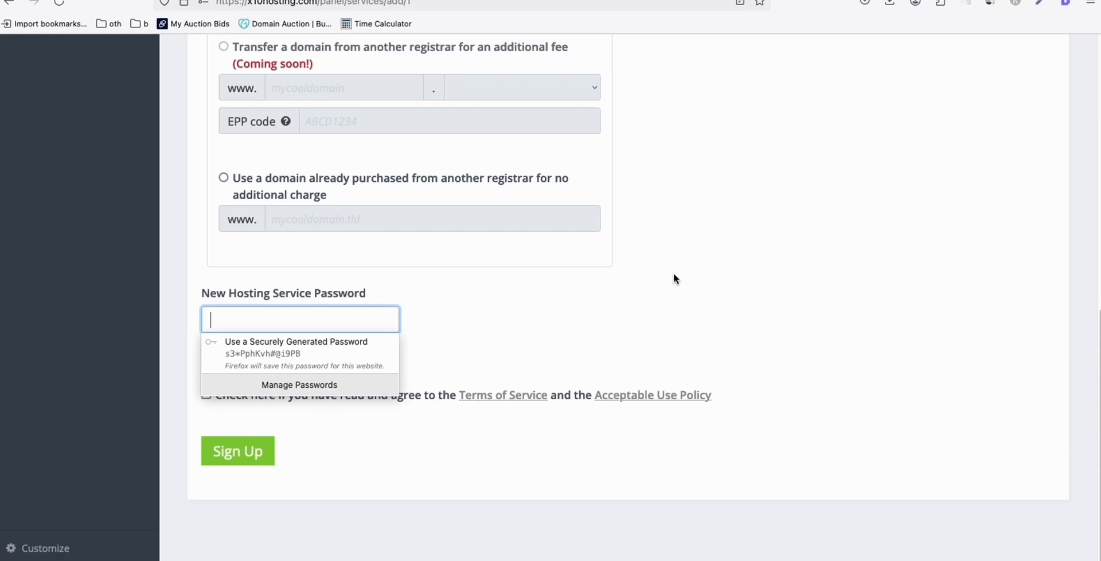
pyautogui.write('******')
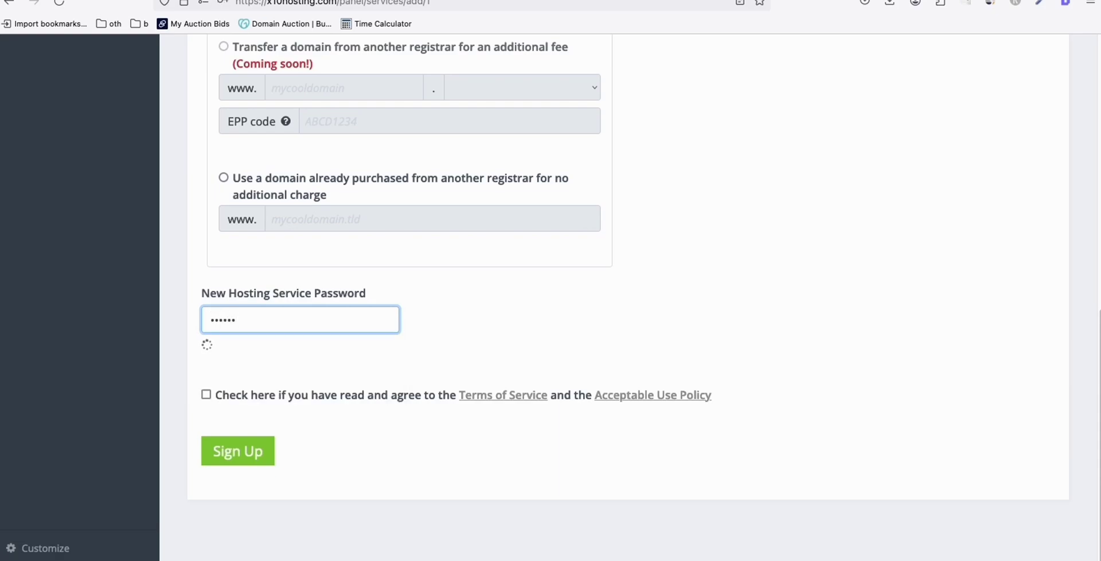
pyautogui.write('**')
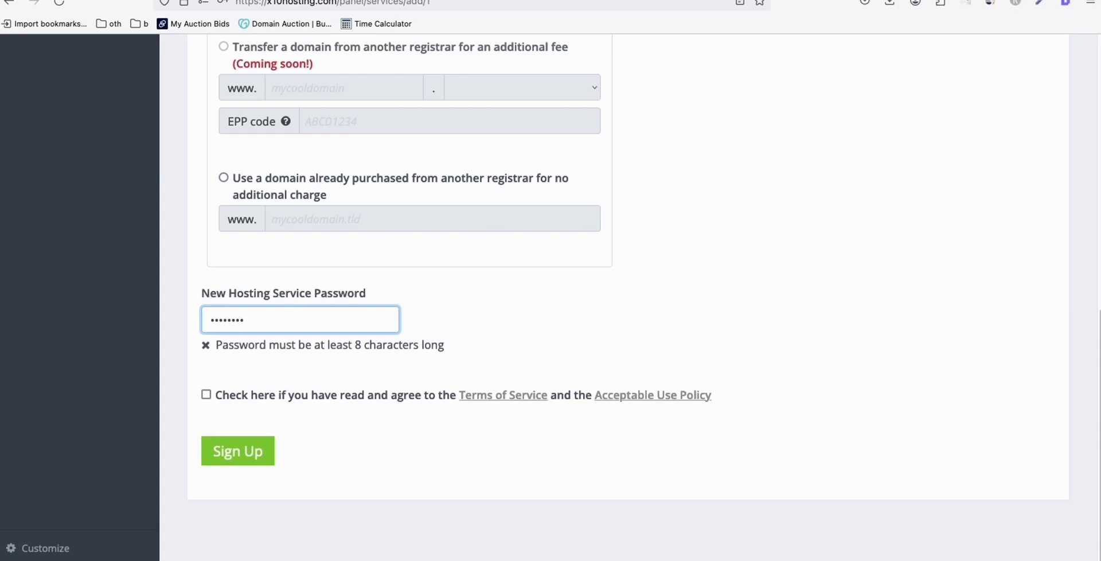
pyautogui.write('*')
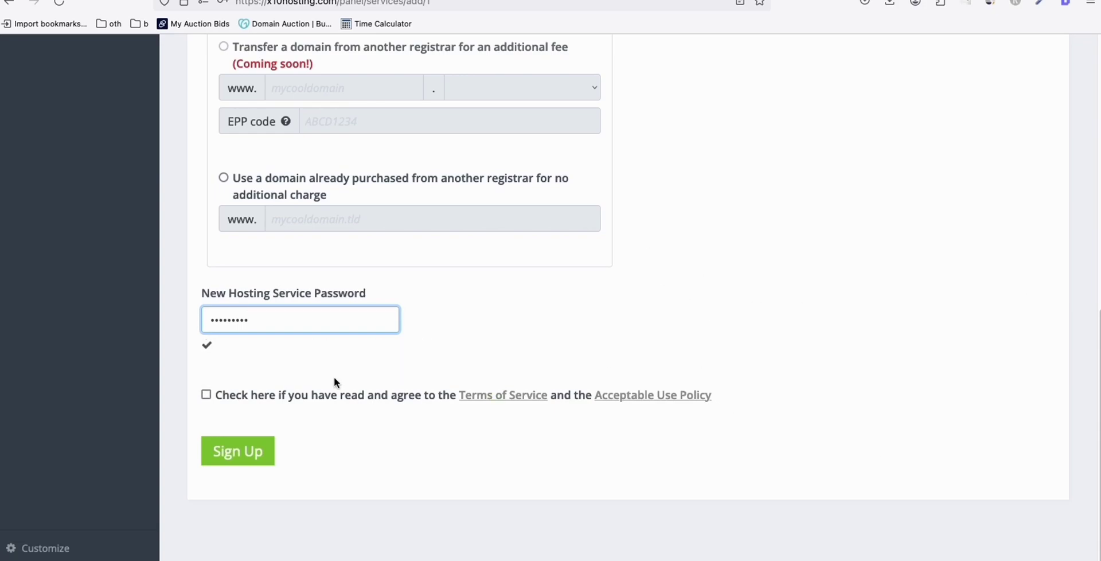
pyautogui.click(206, 394)
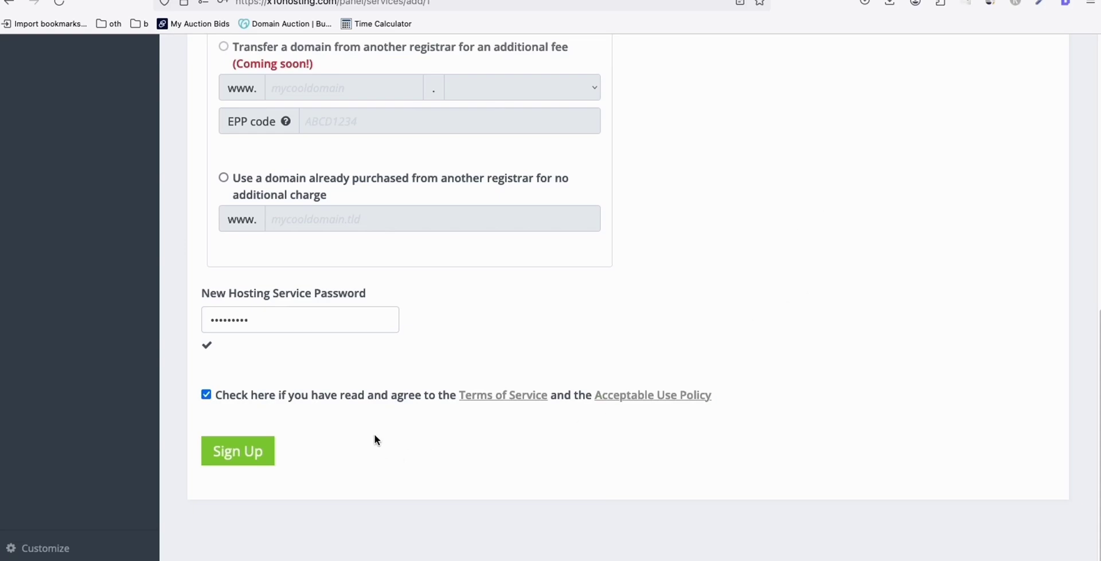
pyautogui.click(247, 454)
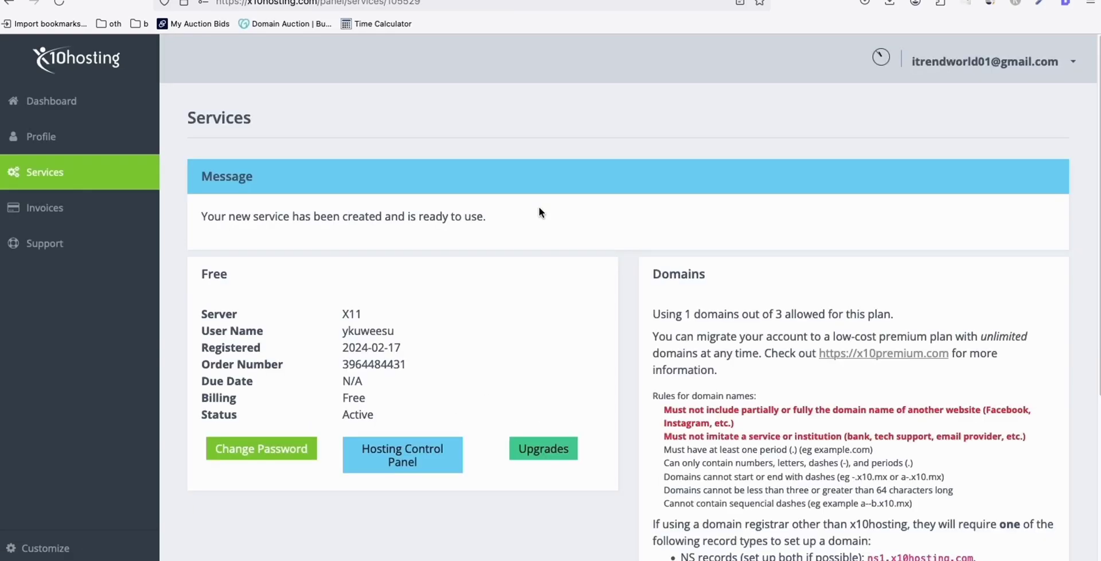
# Review the new free service's creation message and account details, including the user name
pyautogui.tripleClick(326, 216)
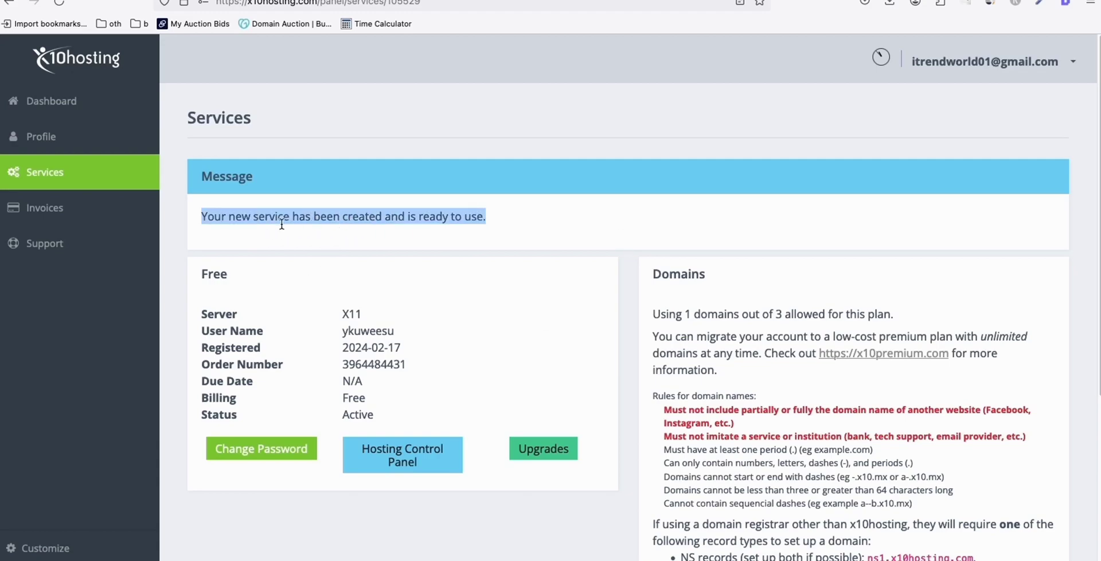
pyautogui.doubleClick(271, 216)
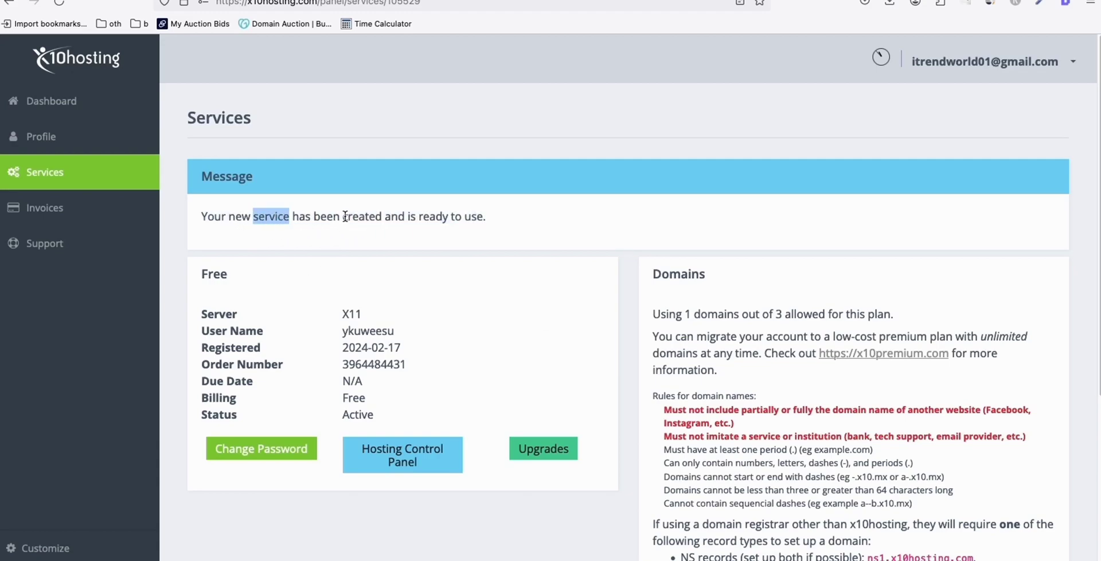
pyautogui.scroll(-1, 344, 220)
pyautogui.doubleClick(395, 282)
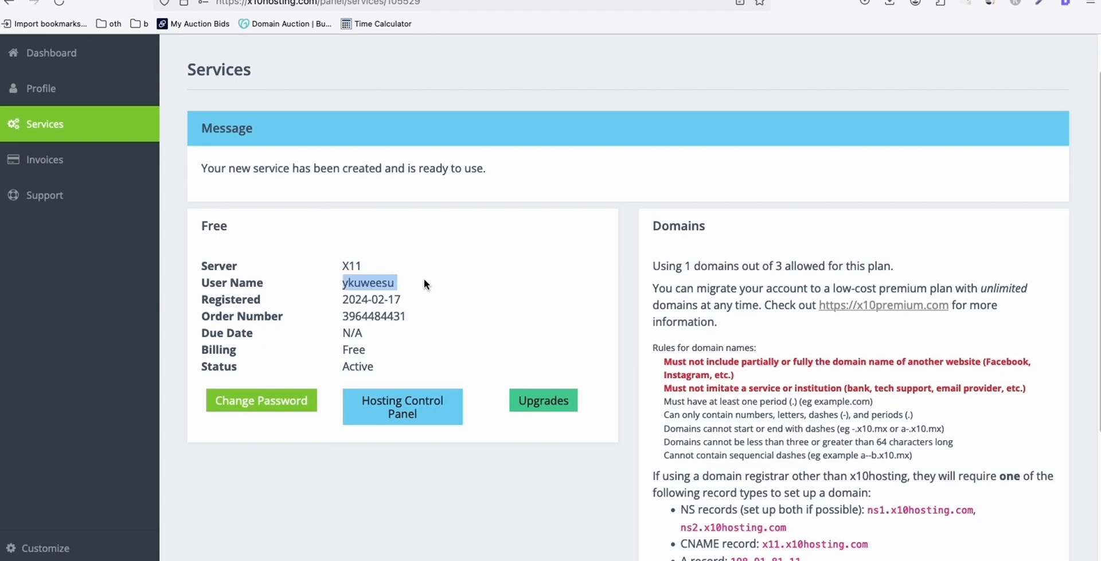
pyautogui.scroll(-1, 427, 280)
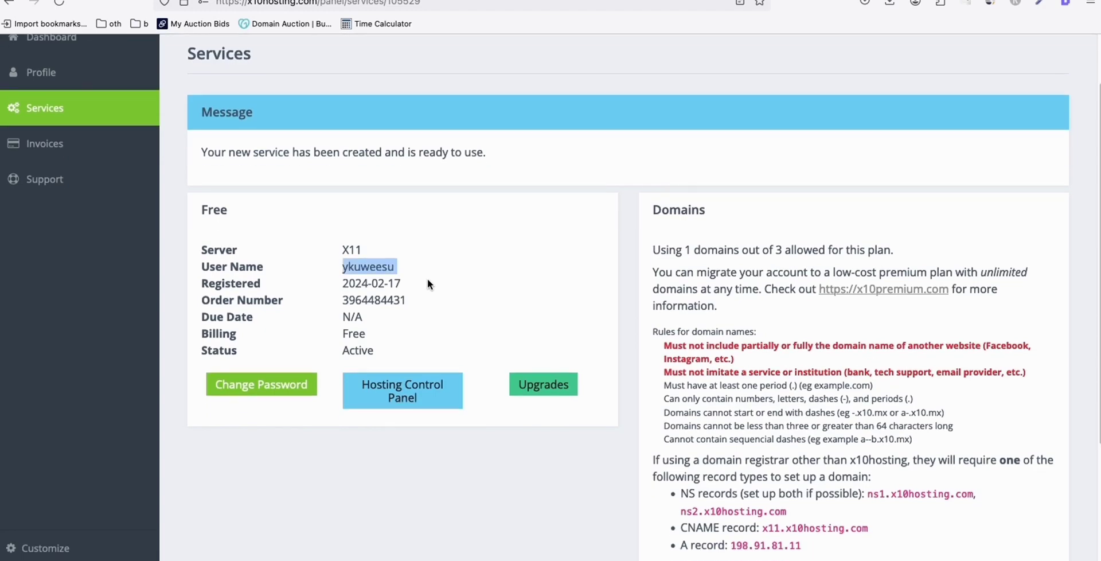
# Open the new service's hosting control panel and find its SSL Certificates page by filtering for "ss"
pyautogui.click(430, 398)
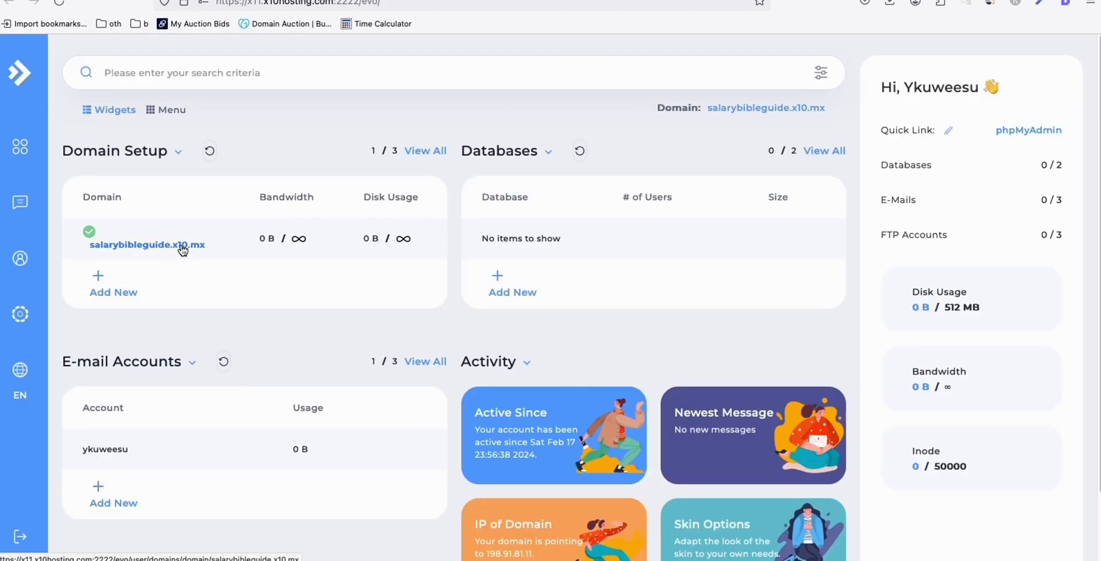
pyautogui.click(20, 147)
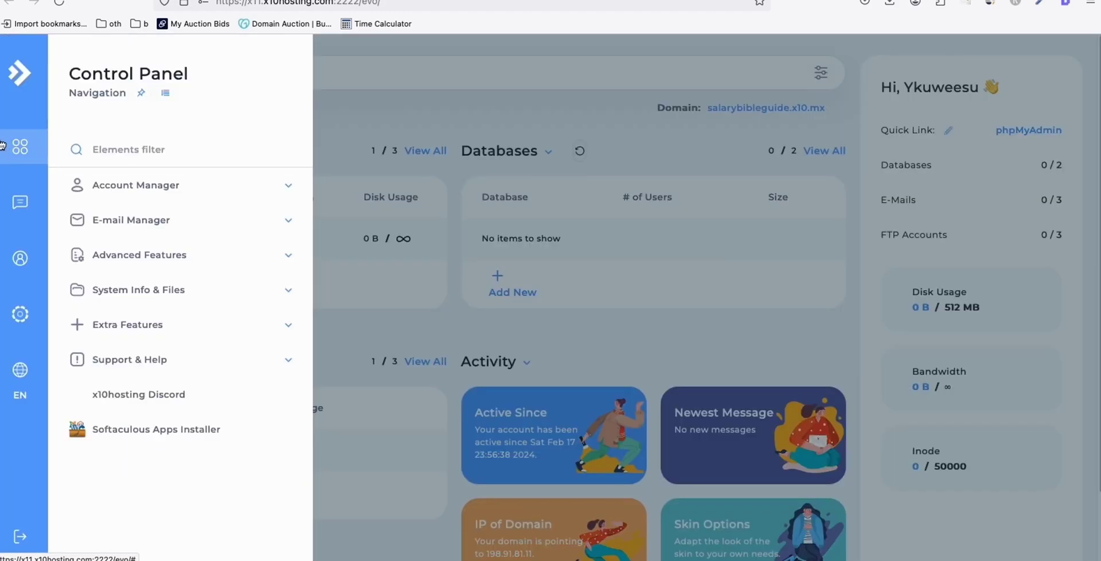
pyautogui.click(107, 155)
pyautogui.write('ss')
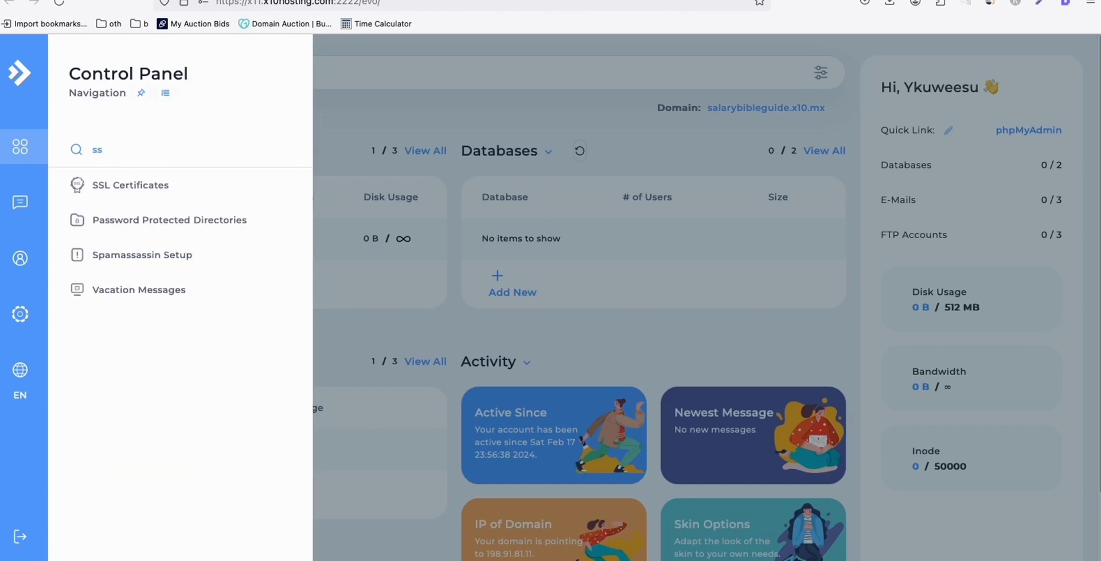
pyautogui.click(163, 188)
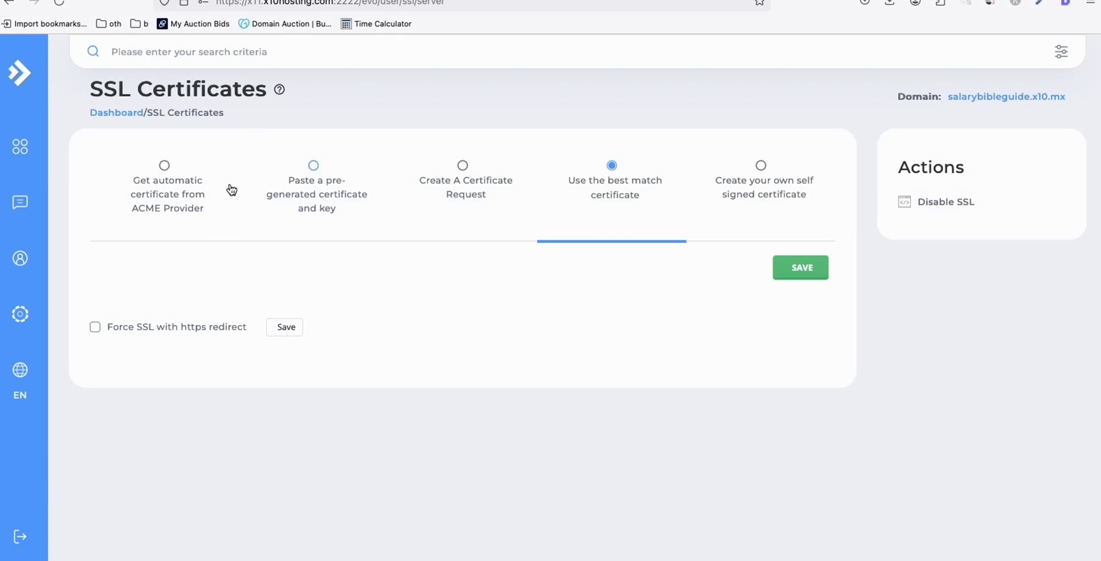
pyautogui.click(312, 166)
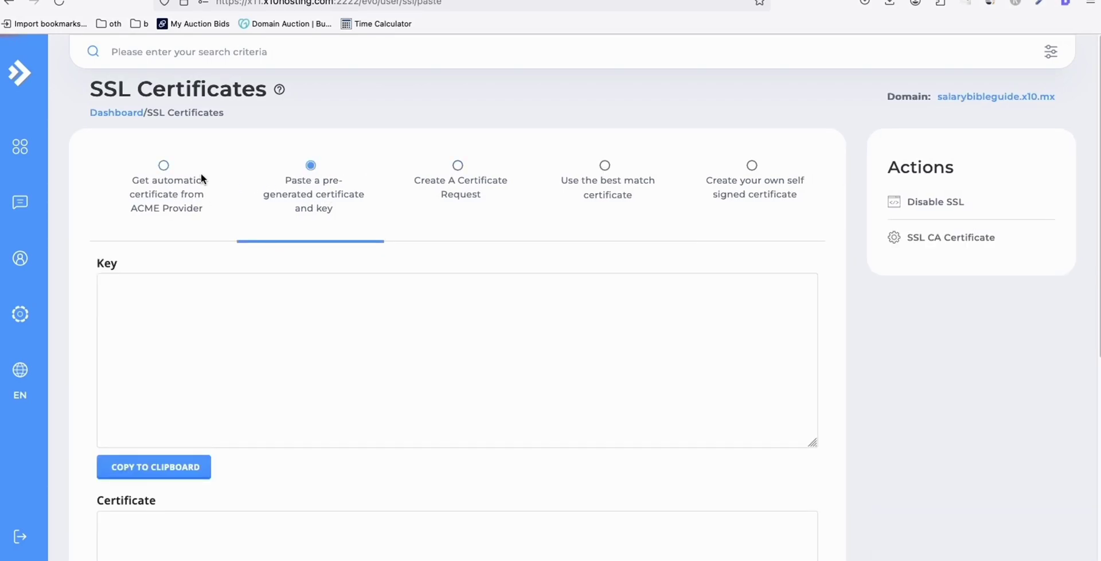
pyautogui.click(164, 166)
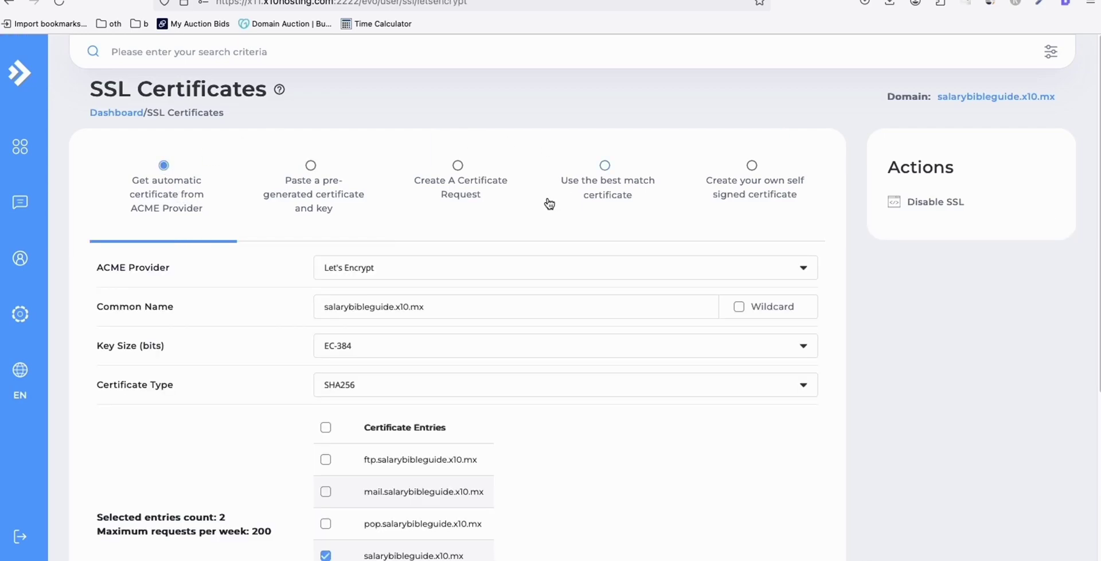
pyautogui.scroll(-2, 551, 204)
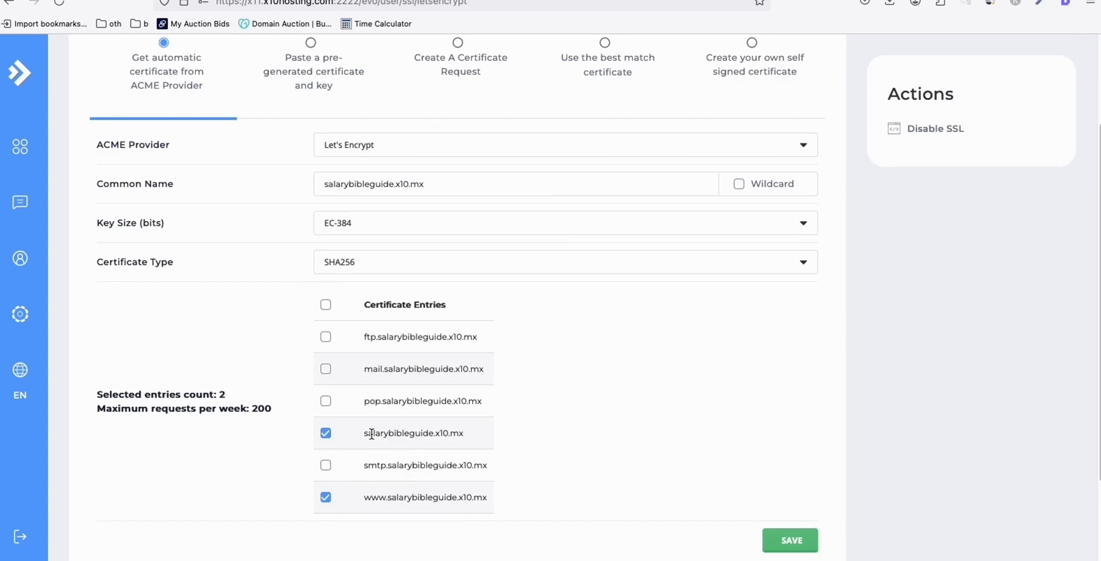
pyautogui.scroll(-2, 344, 429)
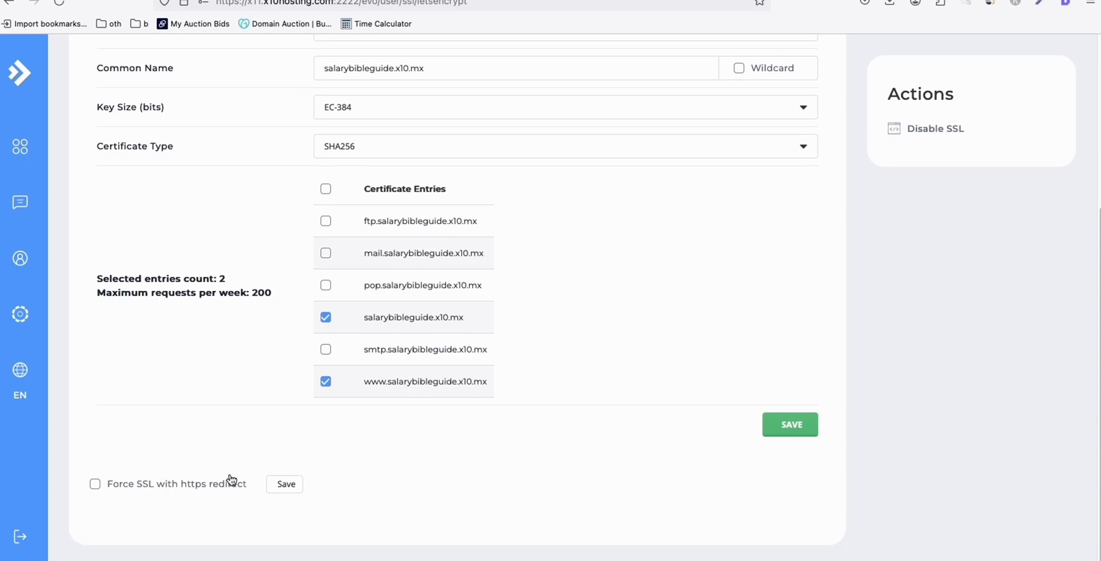
pyautogui.scroll(1, 246, 420)
pyautogui.scroll(-1, 246, 418)
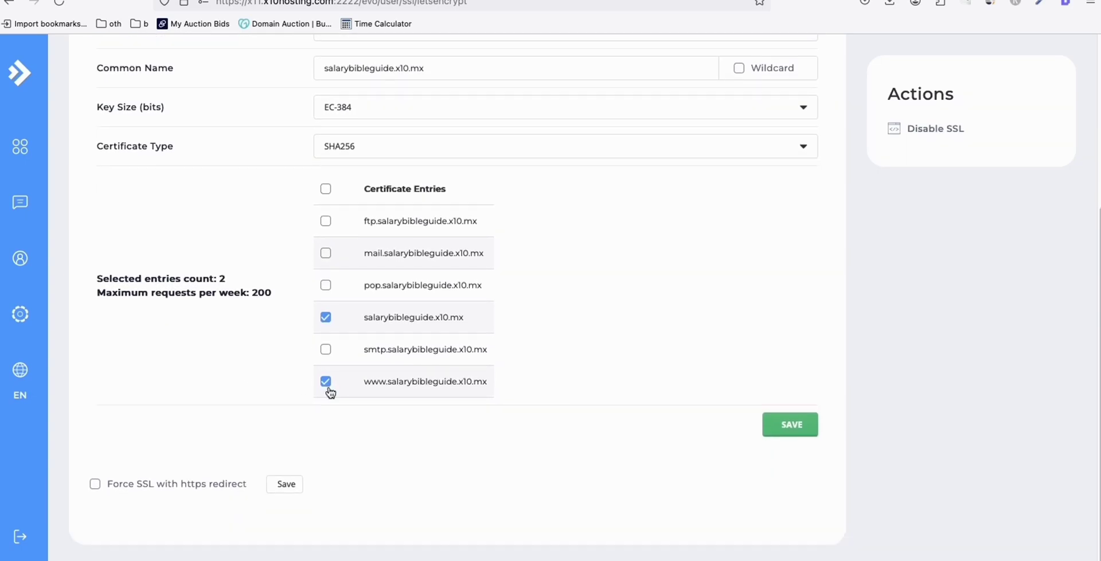
pyautogui.click(787, 421)
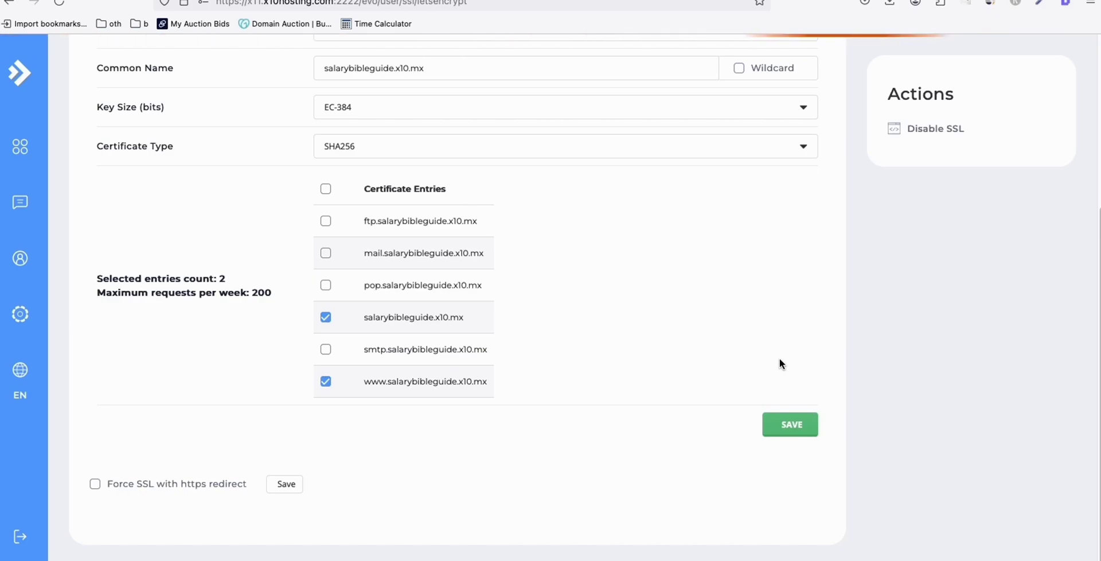
pyautogui.scroll(2, 768, 339)
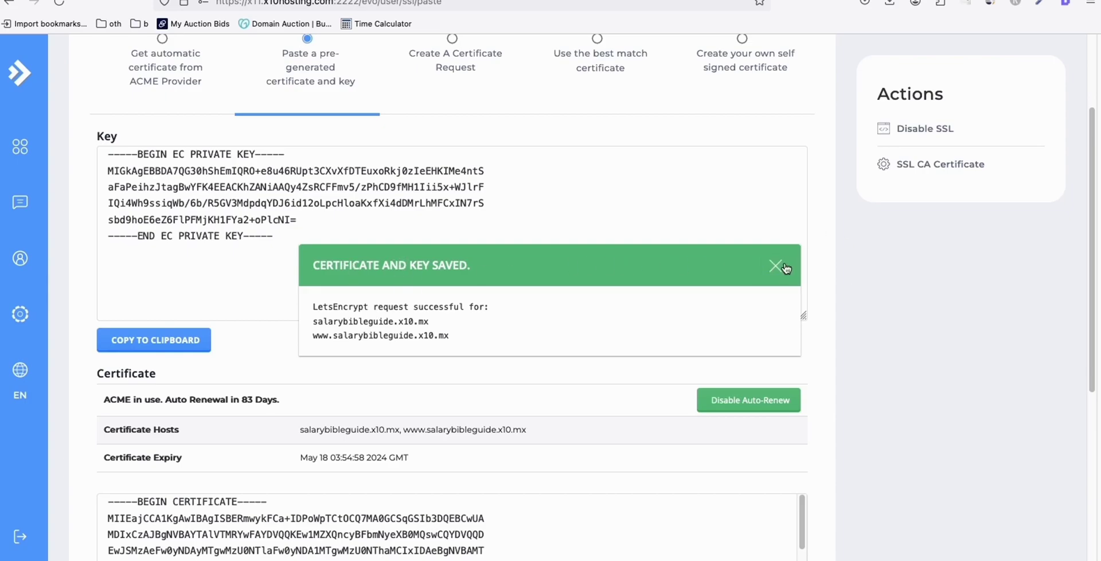
pyautogui.scroll(-5, 745, 191)
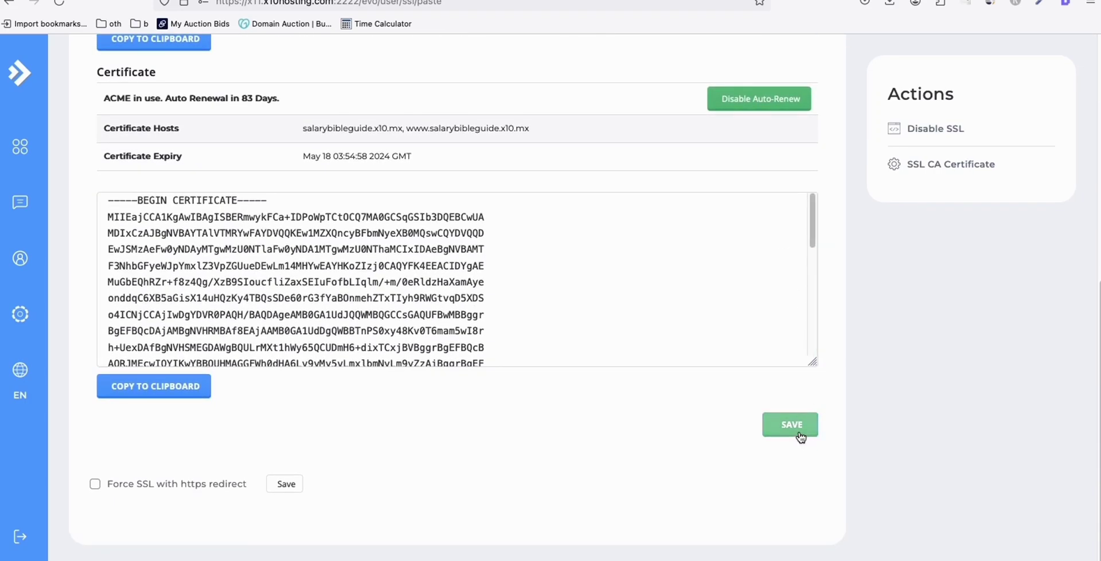
# Save the domain's certificate and key, and save the SSL CA certificate with Use a CA Cert enabled
pyautogui.click(800, 430)
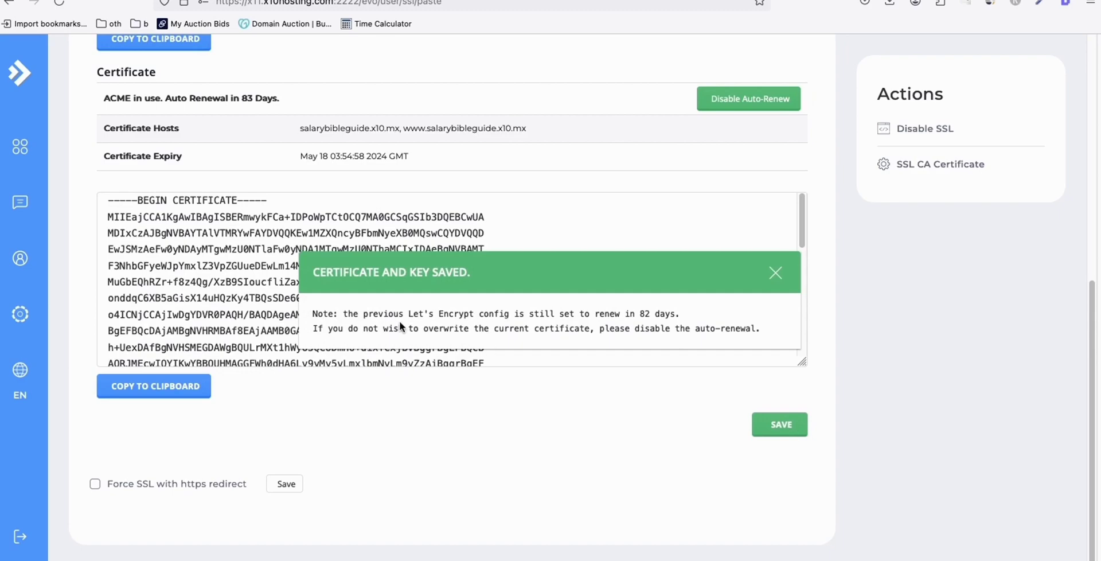
pyautogui.click(775, 273)
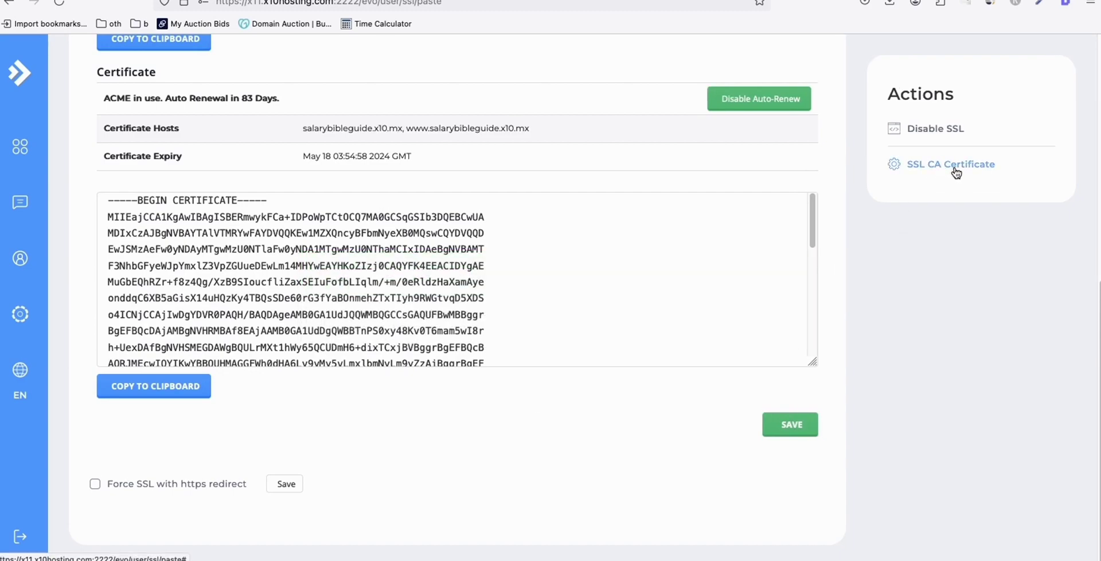
pyautogui.click(955, 167)
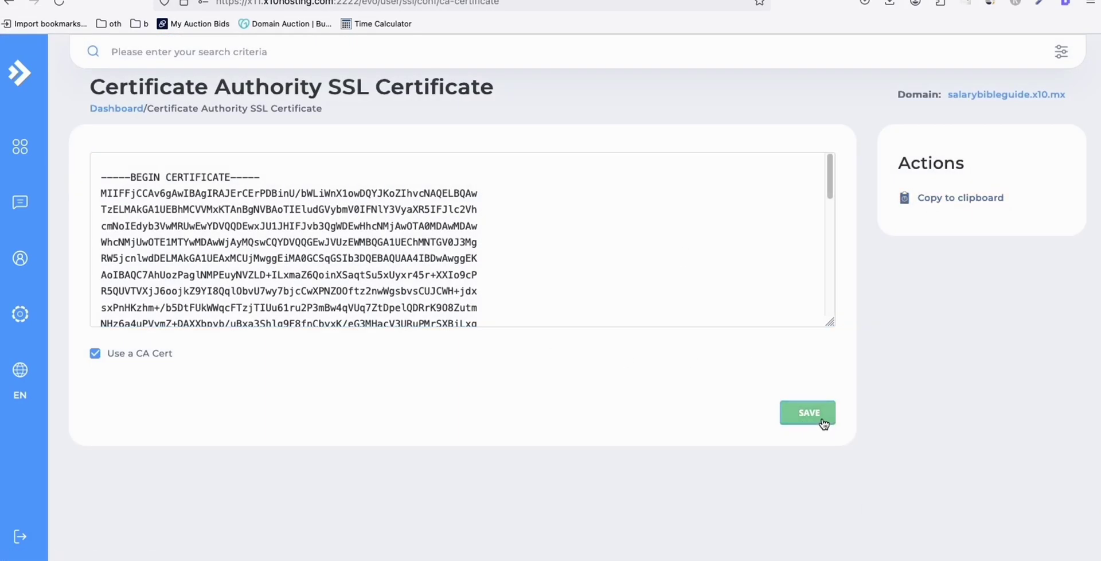
pyautogui.click(822, 421)
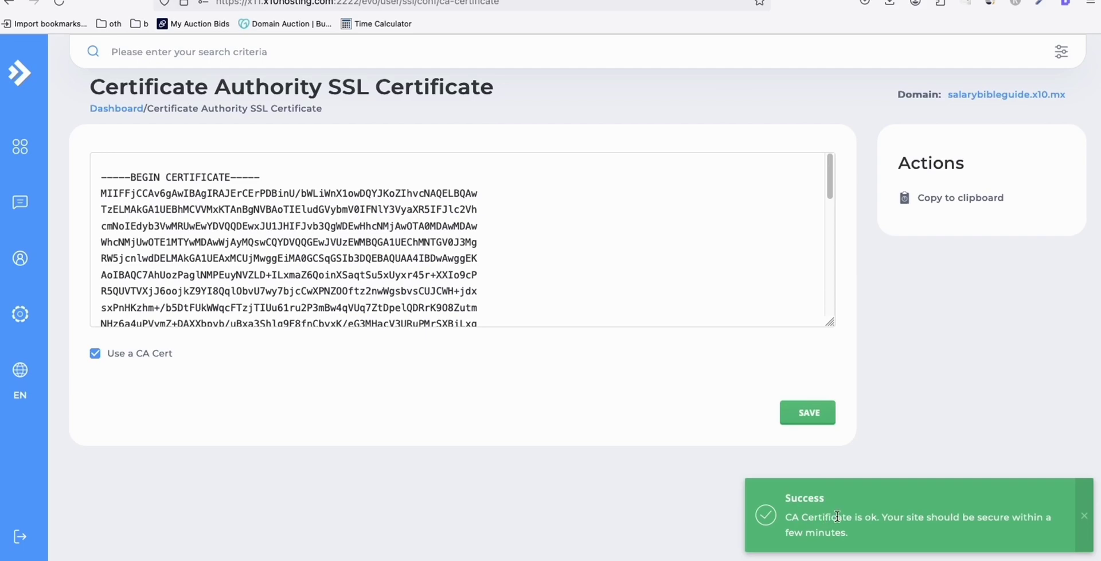
pyautogui.click(836, 515)
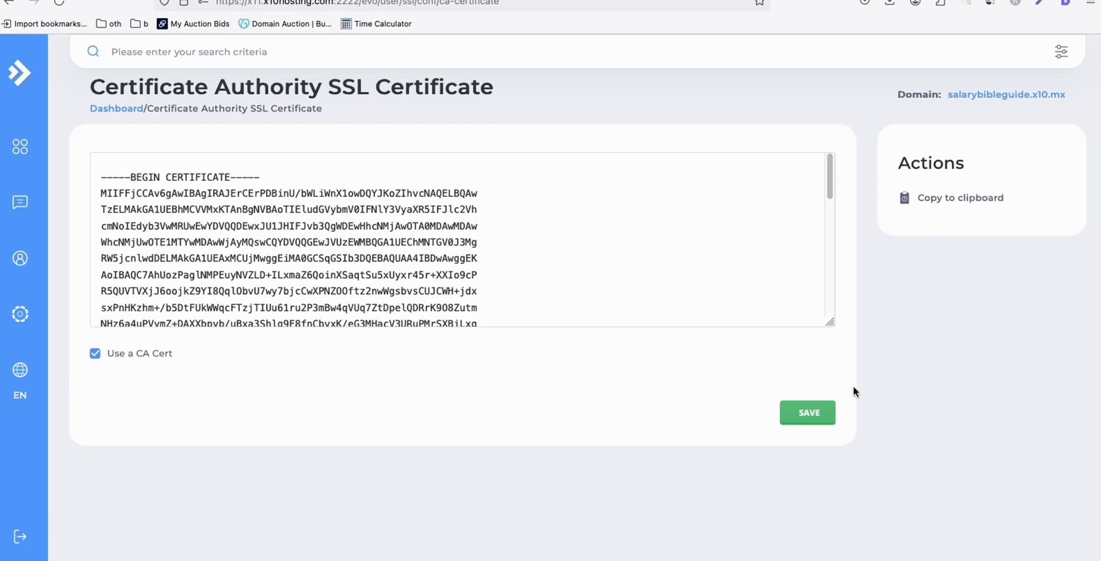
# Find the MySQL Management page by filtering the control panel navigation for "my", and open it
pyautogui.click(2, 151)
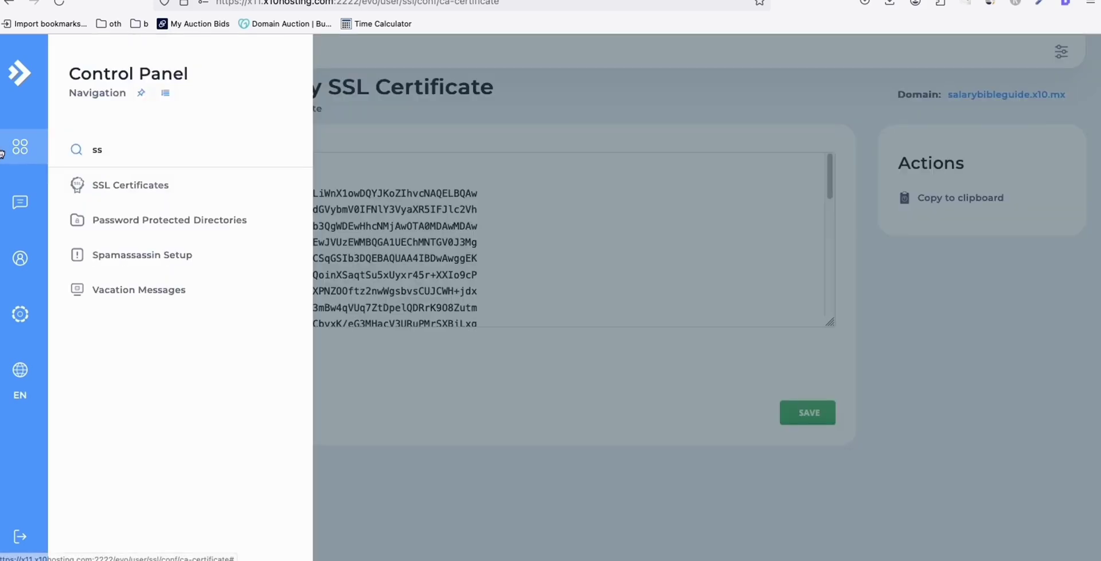
pyautogui.doubleClick(103, 150)
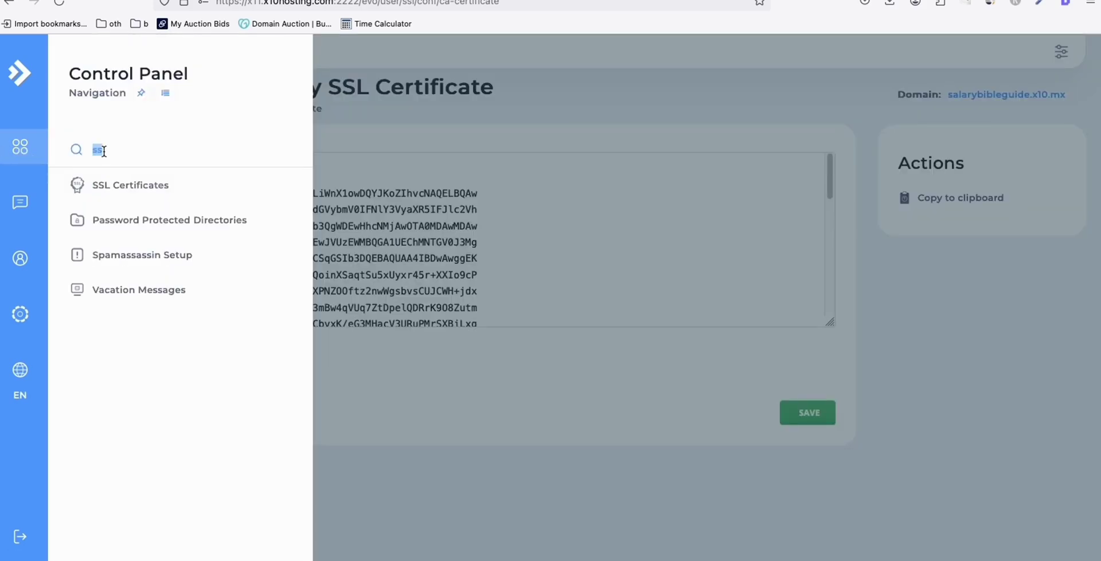
pyautogui.write('my')
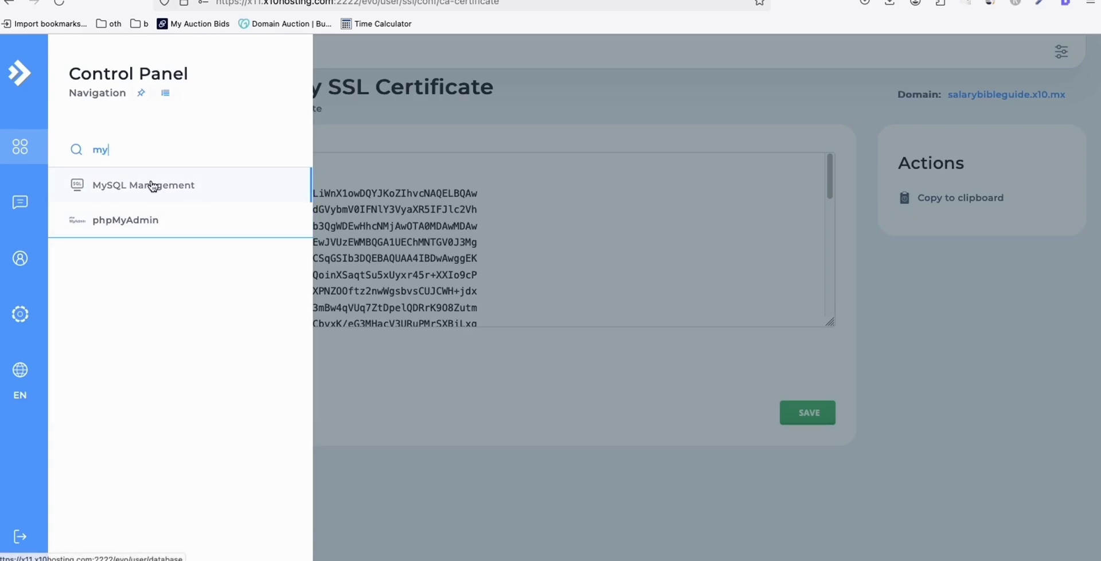
pyautogui.click(150, 184)
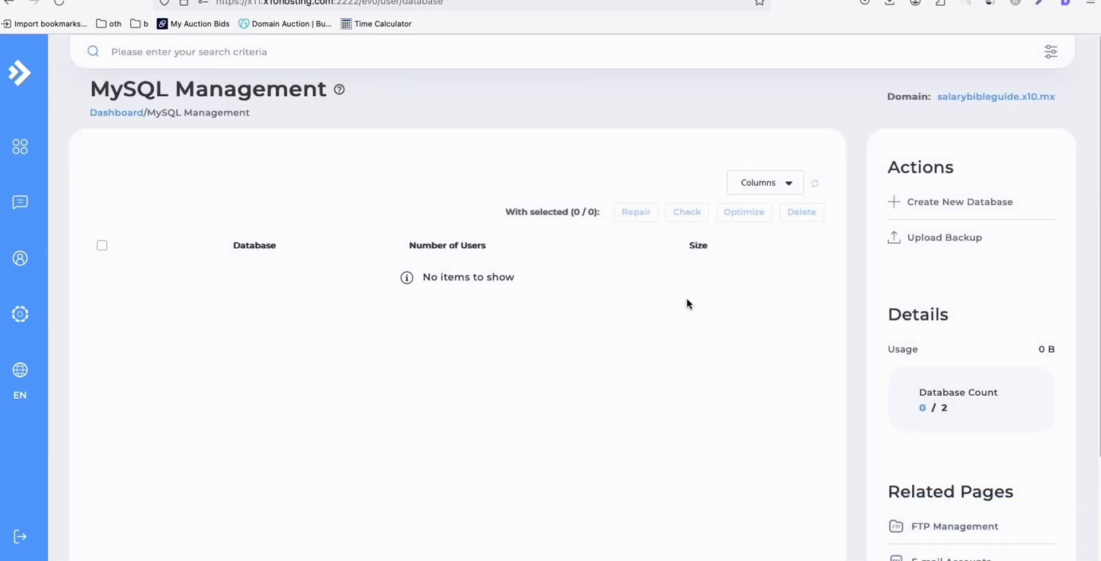
# Create a MySQL database named salaryguide with a matching database user and a randomly generated database password
pyautogui.click(958, 204)
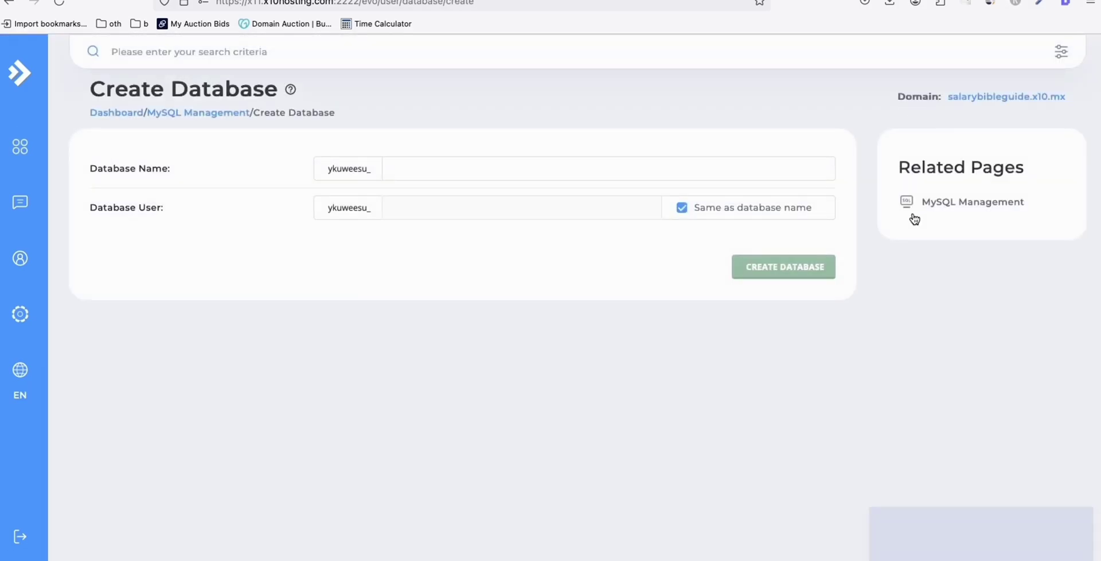
pyautogui.click(407, 168)
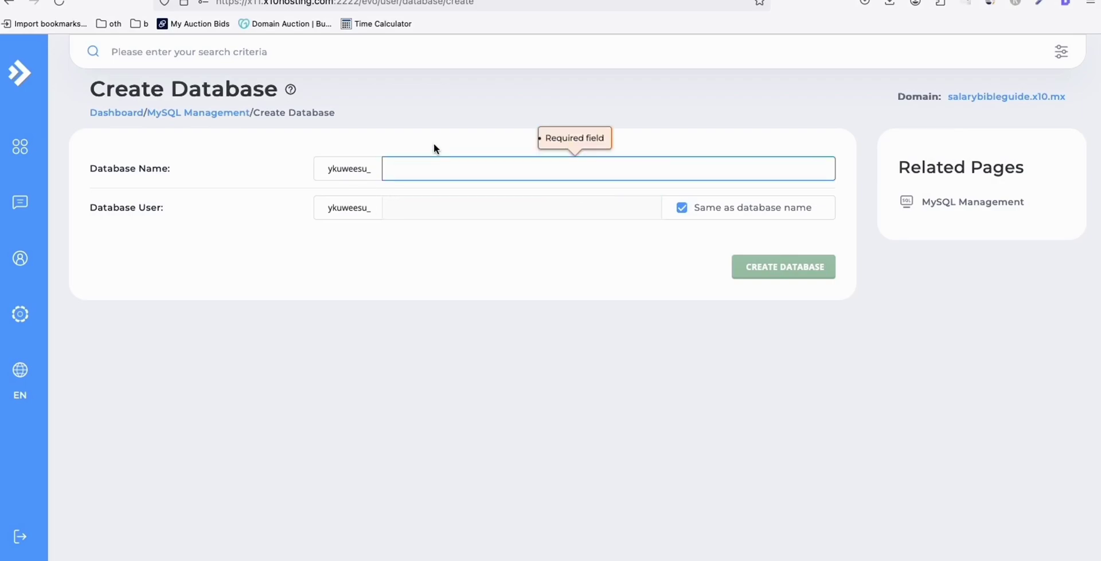
pyautogui.write('salaryguid')
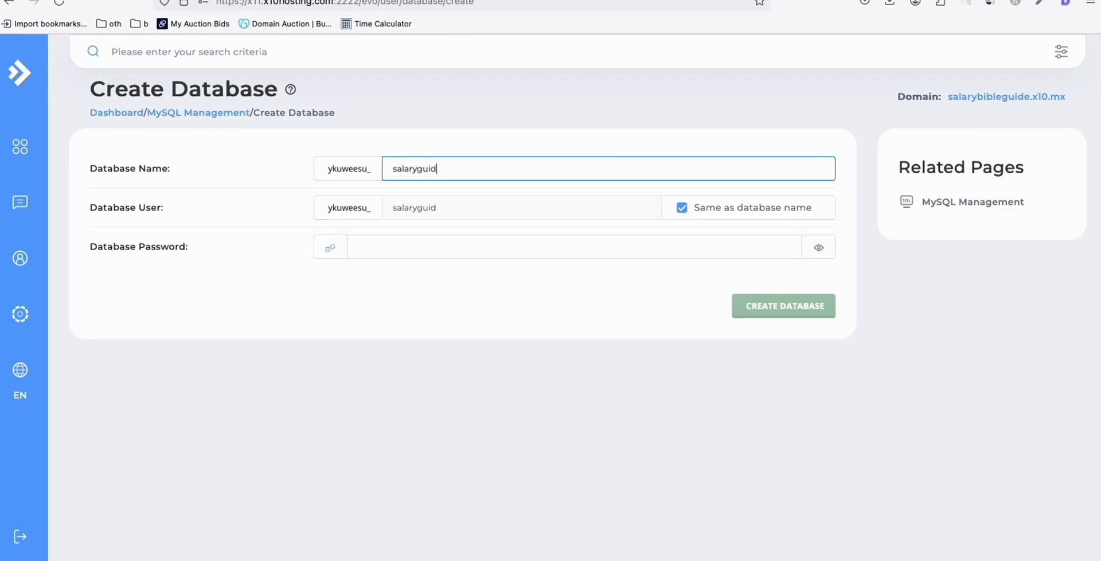
pyautogui.write('e')
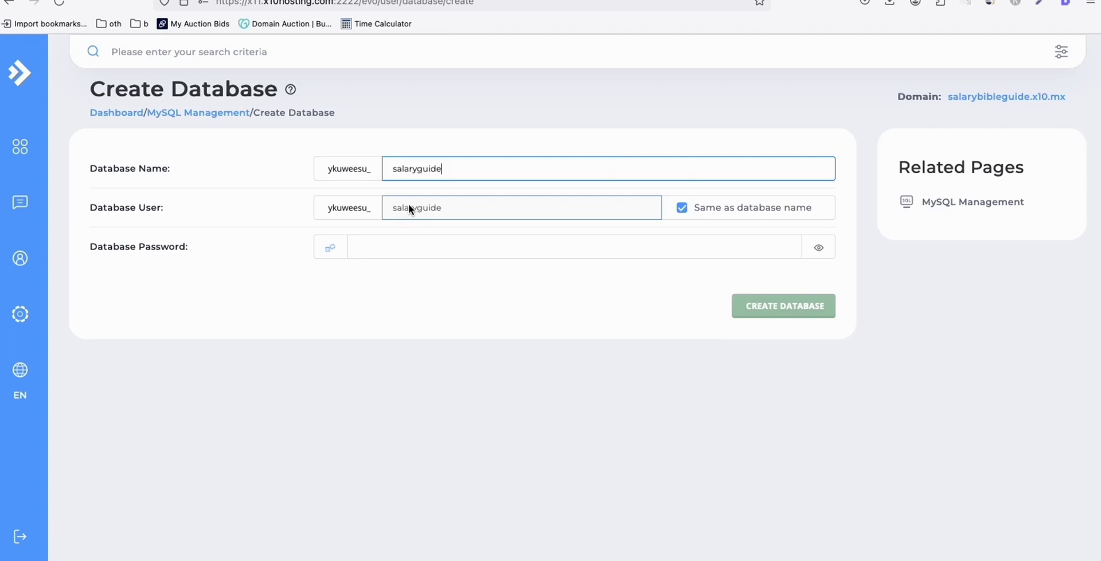
pyautogui.click(562, 256)
pyautogui.click(608, 287)
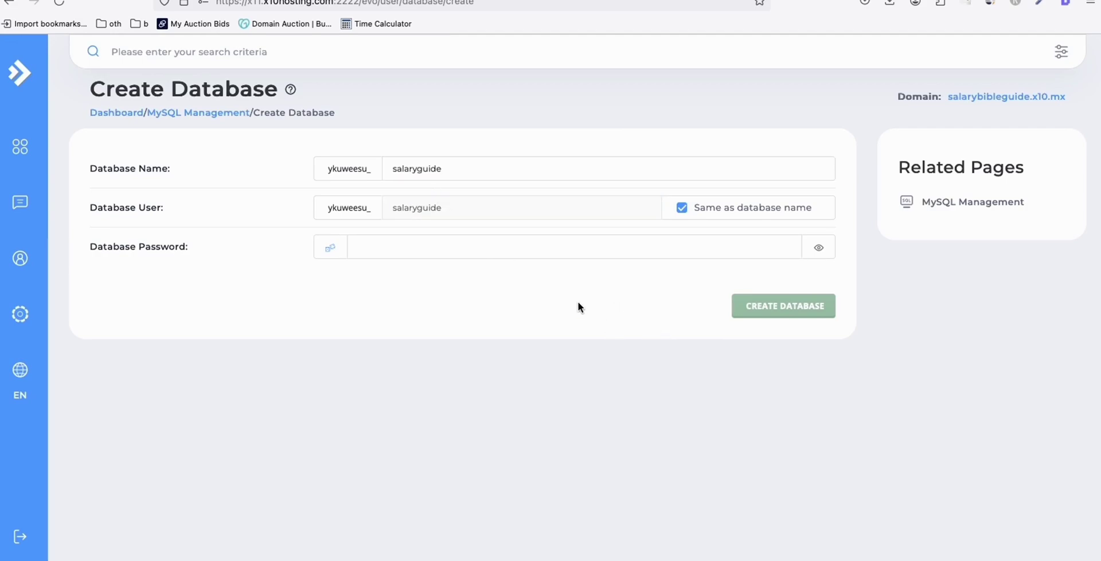
pyautogui.click(331, 250)
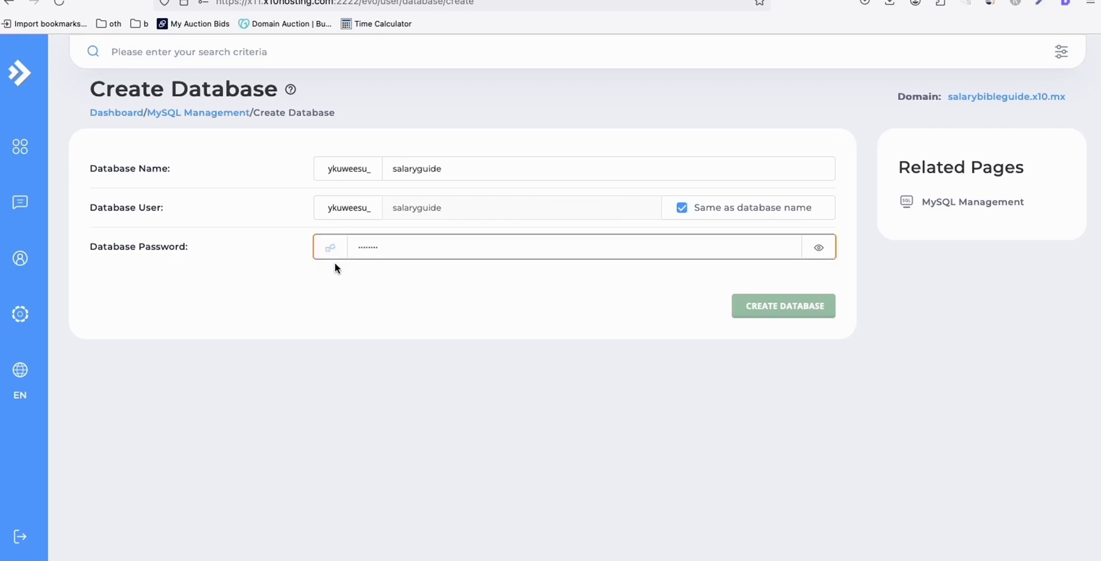
pyautogui.click(817, 255)
pyautogui.moveTo(401, 248); pyautogui.dragTo(345, 263)
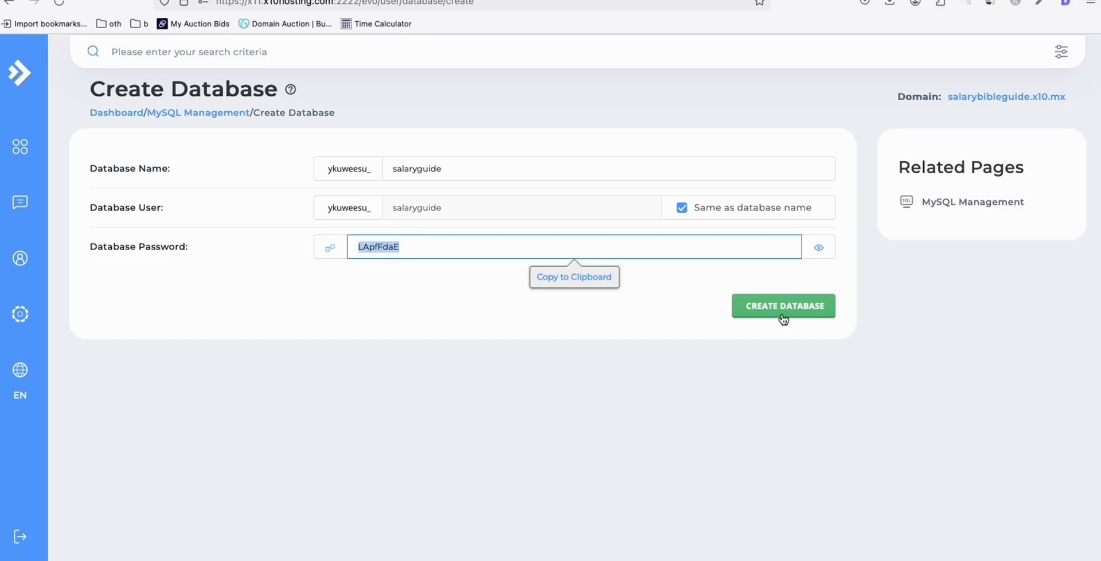
pyautogui.click(796, 300)
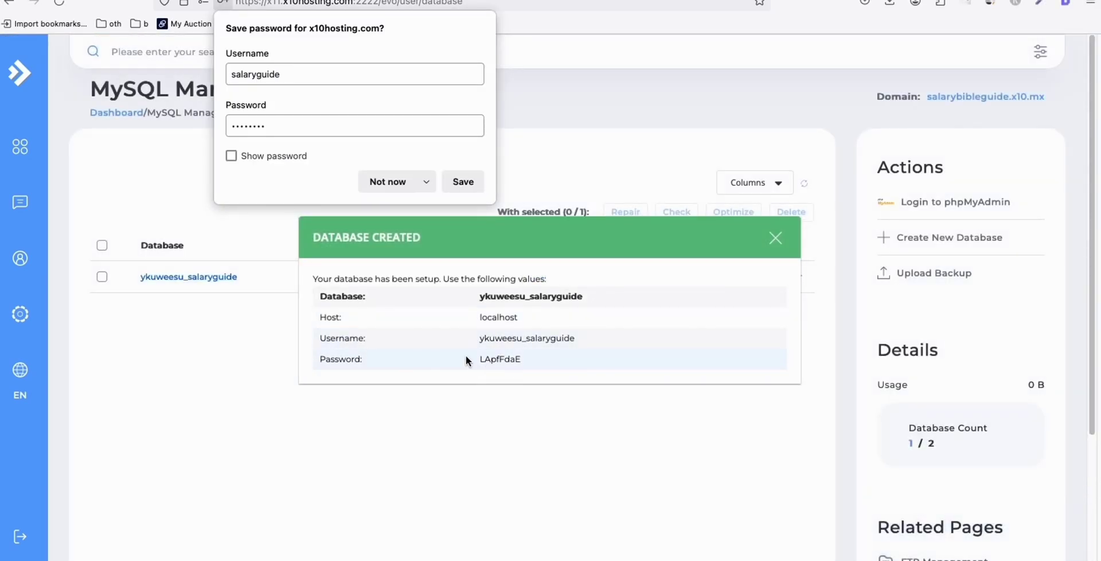
# Copy the new database's connection details, including host, username and password, and dismiss the creation message
pyautogui.moveTo(524, 359); pyautogui.dragTo(307, 278)
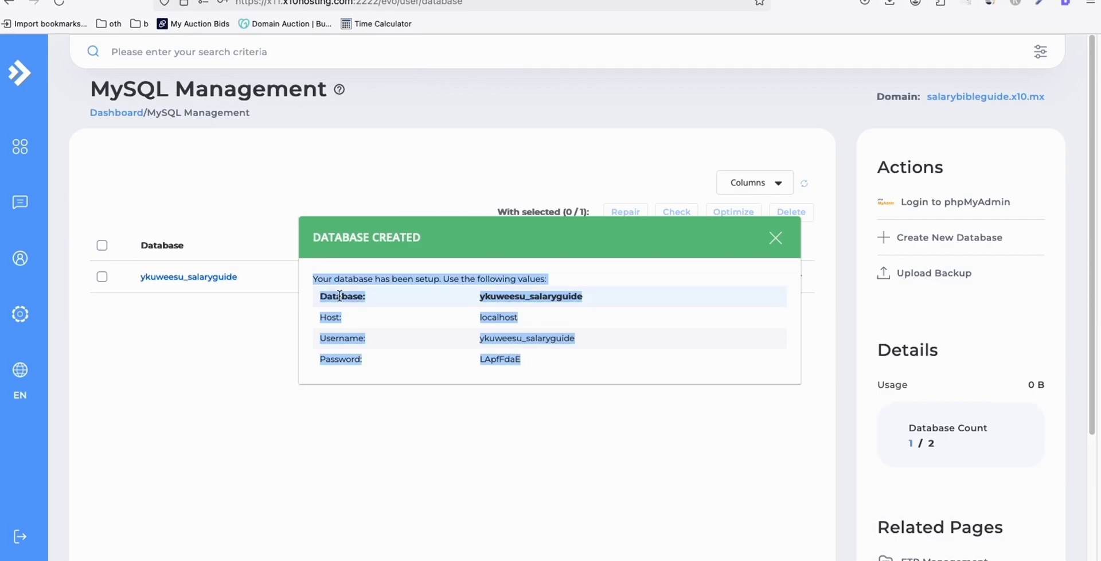
pyautogui.rightClick(334, 287)
pyautogui.click(347, 300)
pyautogui.press('super+Tab')
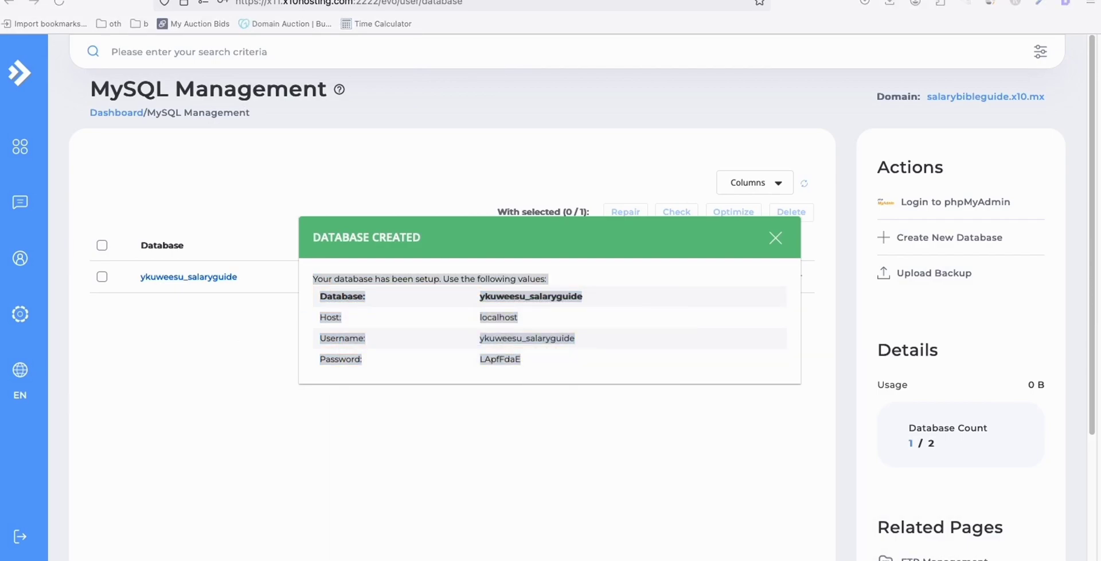
pyautogui.click(776, 237)
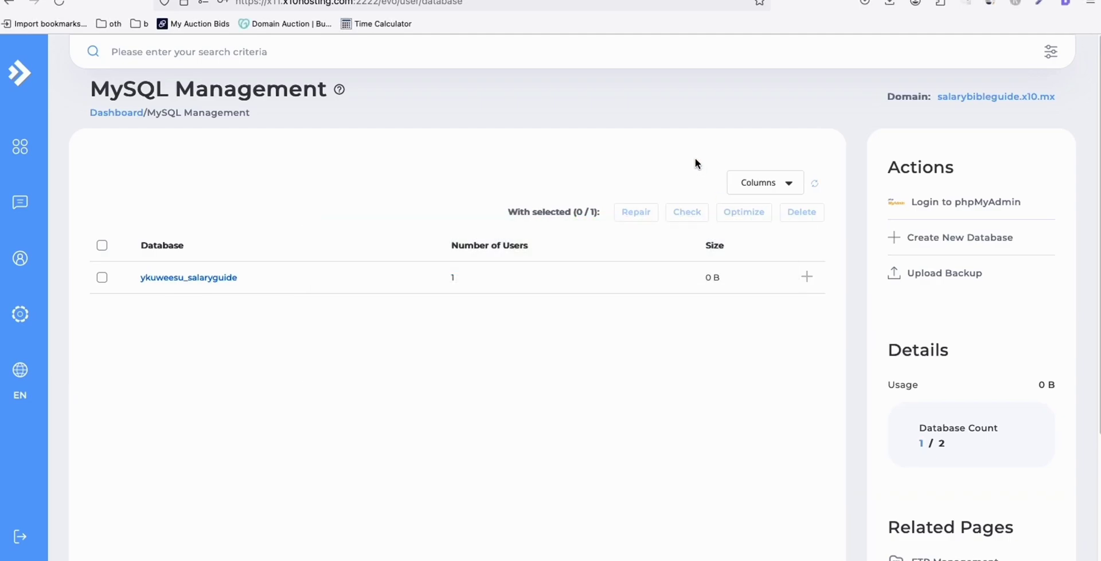
# Find the file manager by filtering the navigation for "file", and open its public_html folder
pyautogui.click(20, 146)
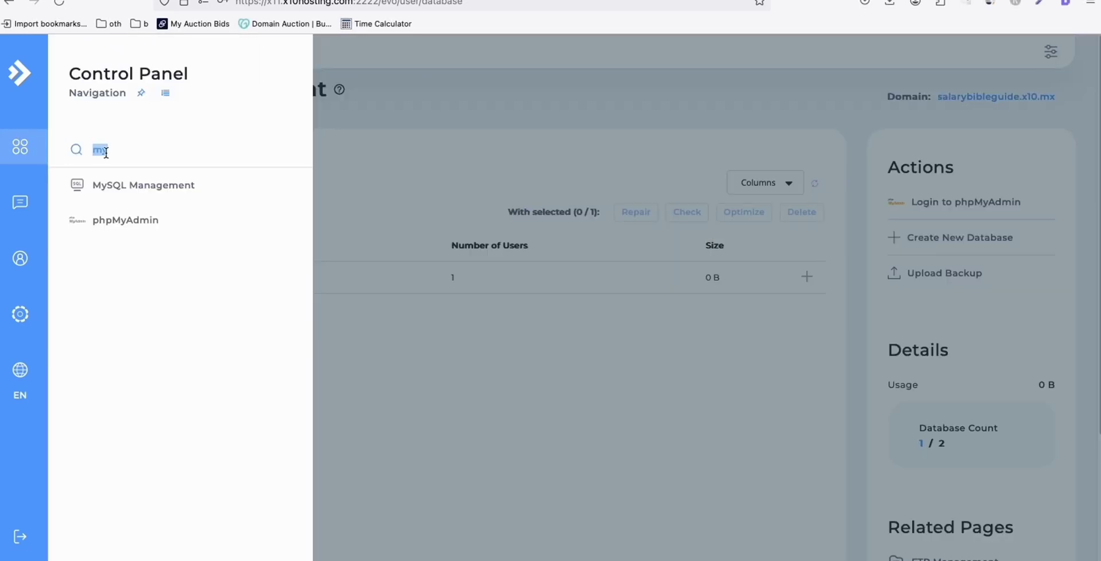
pyautogui.write('file')
pyautogui.click(123, 185)
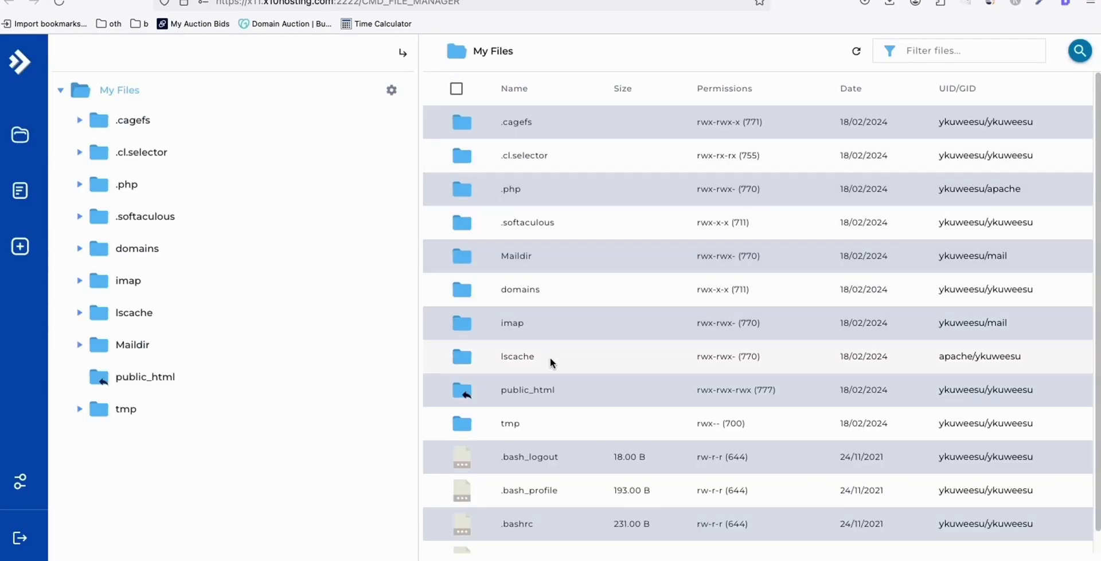
pyautogui.doubleClick(466, 395)
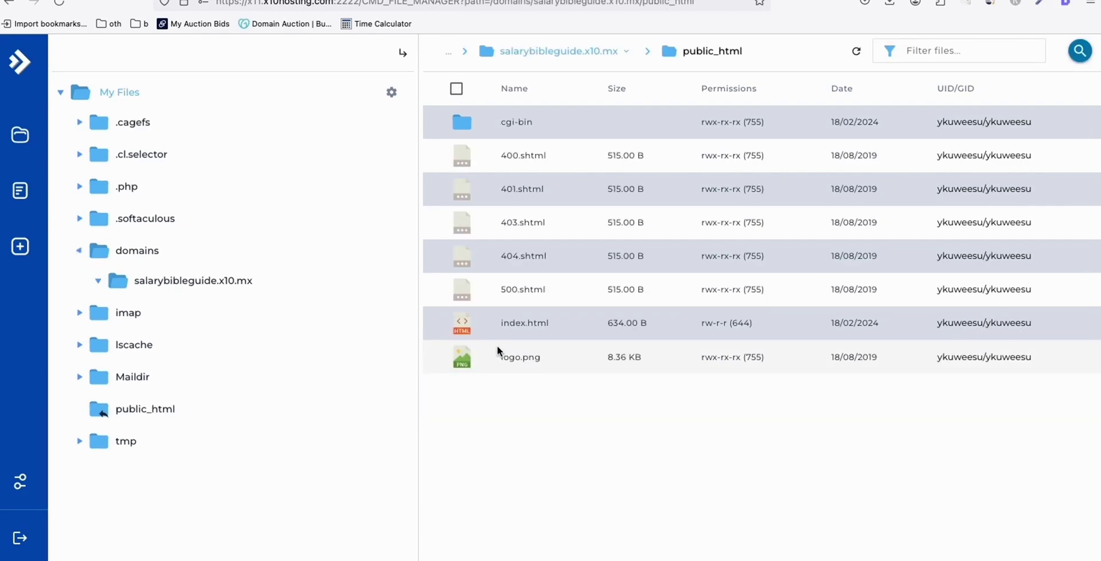
# Remove all default files and the cgi-bin folder from public_html, sending them to the trash
pyautogui.click(456, 88)
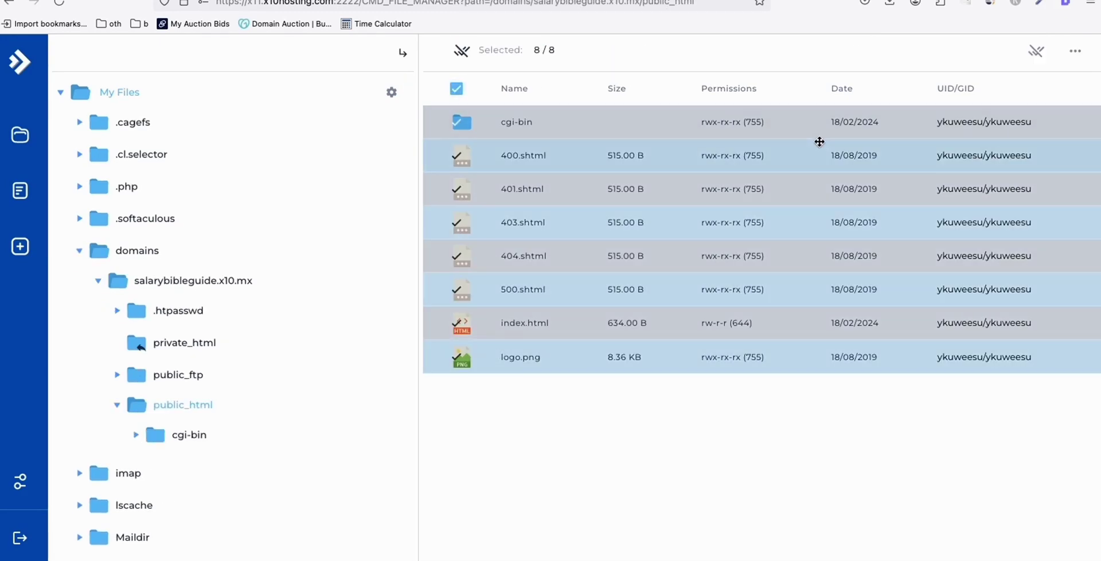
pyautogui.click(1075, 51)
pyautogui.click(964, 191)
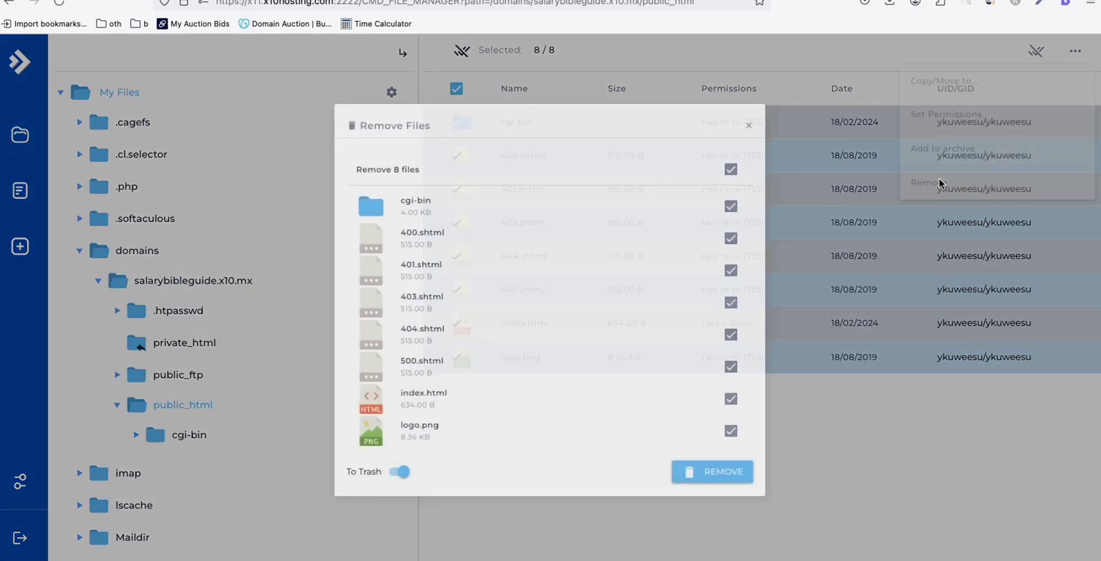
pyautogui.click(736, 497)
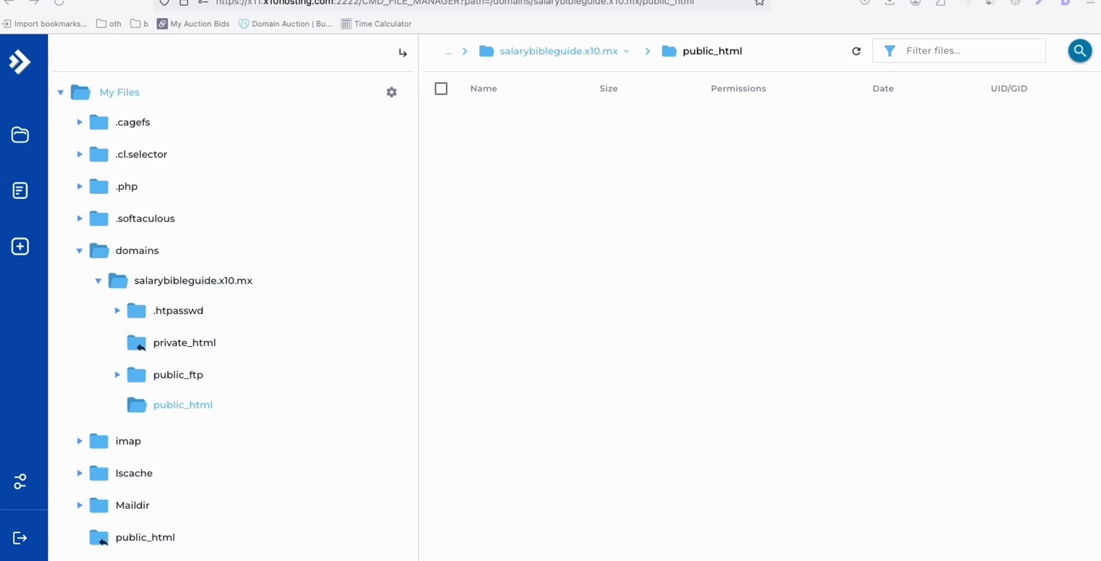
# Upload wordpress-6.4.2-en_AU.zip to public_html and extract its wordpress folder to /domains/salarybibleguide.x10.mx/public_html
pyautogui.moveTo(3, 338); pyautogui.dragTo(684, 193)
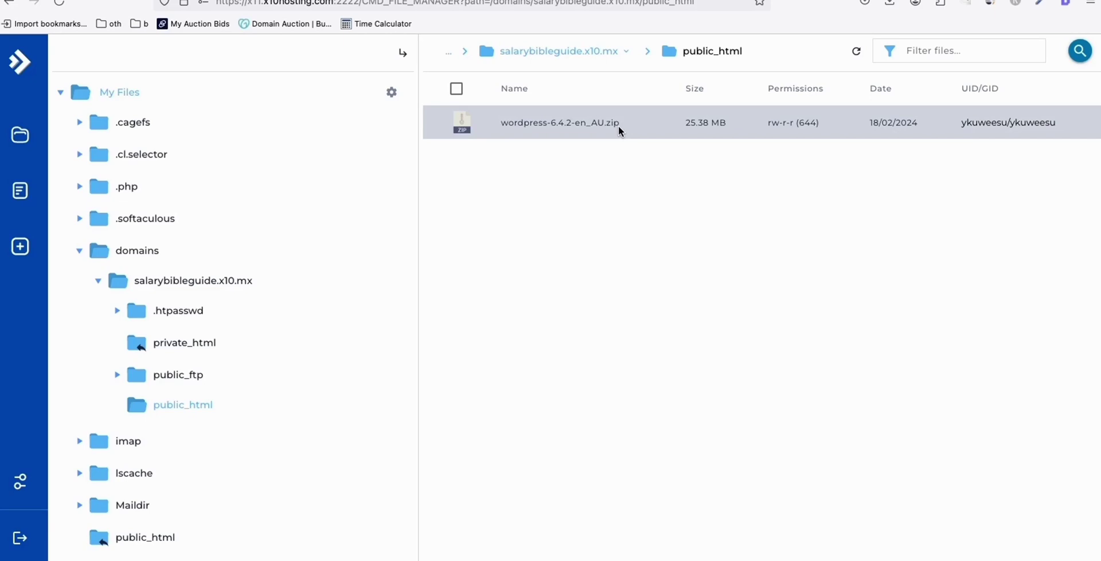
pyautogui.rightClick(662, 115)
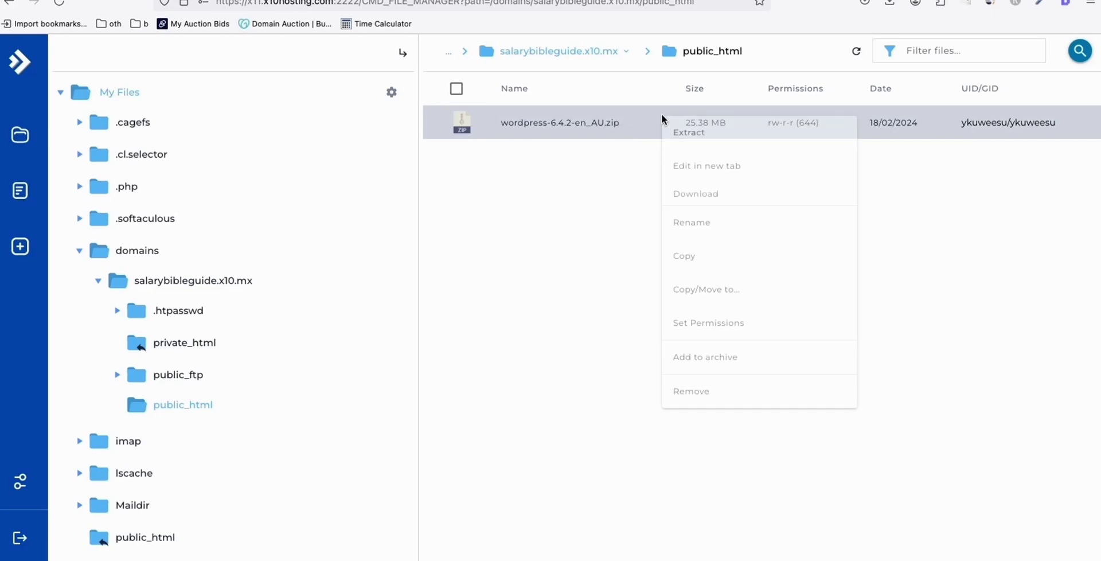
pyautogui.click(690, 133)
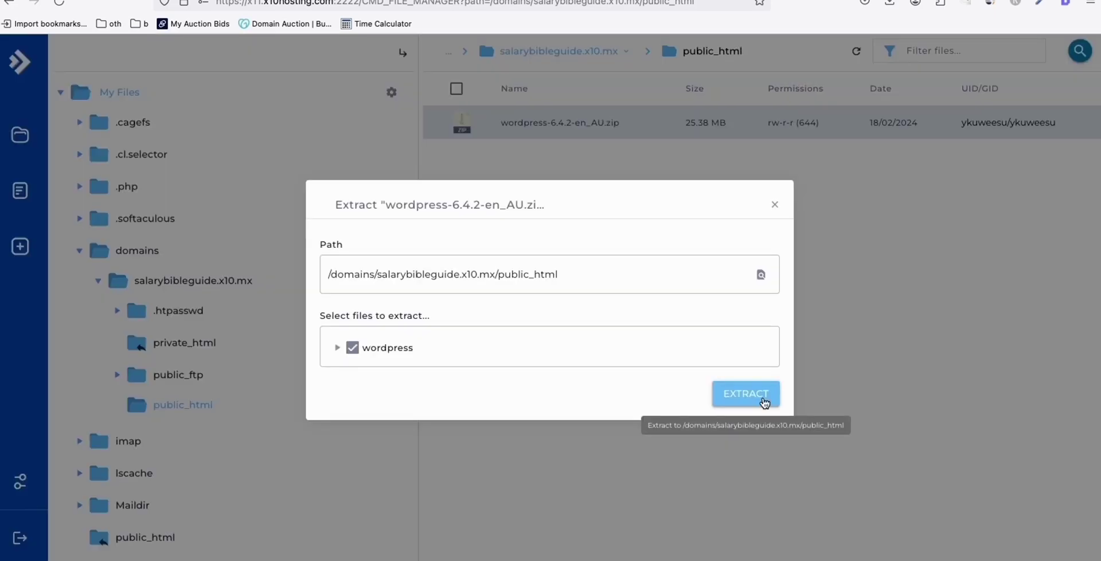
pyautogui.click(745, 393)
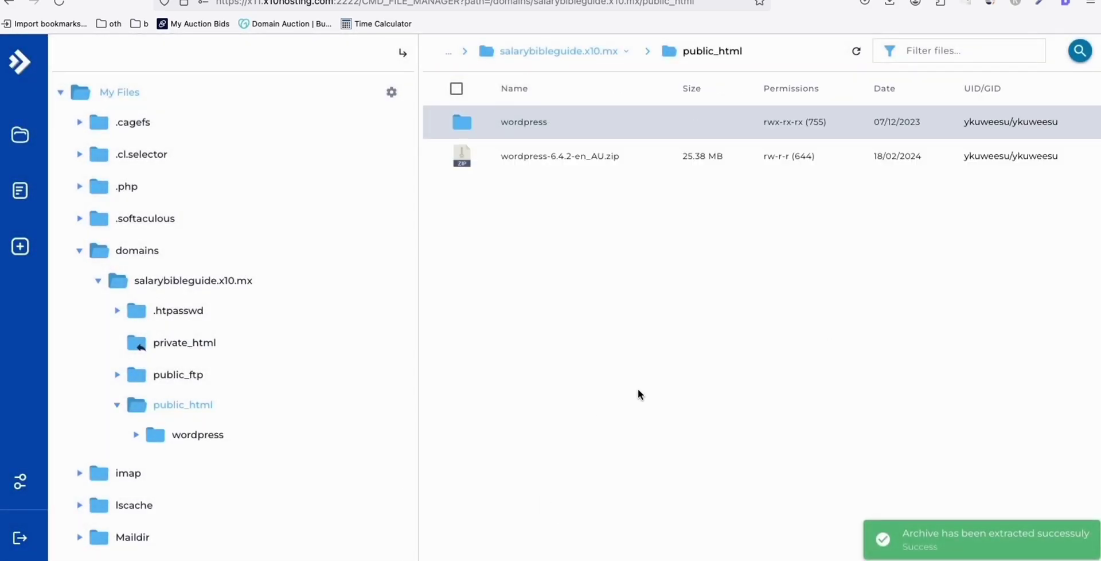
# Move all contents of the extracted wordpress folder up to /domains/salarybibleguide.x10.mx/public_html
pyautogui.doubleClick(539, 125)
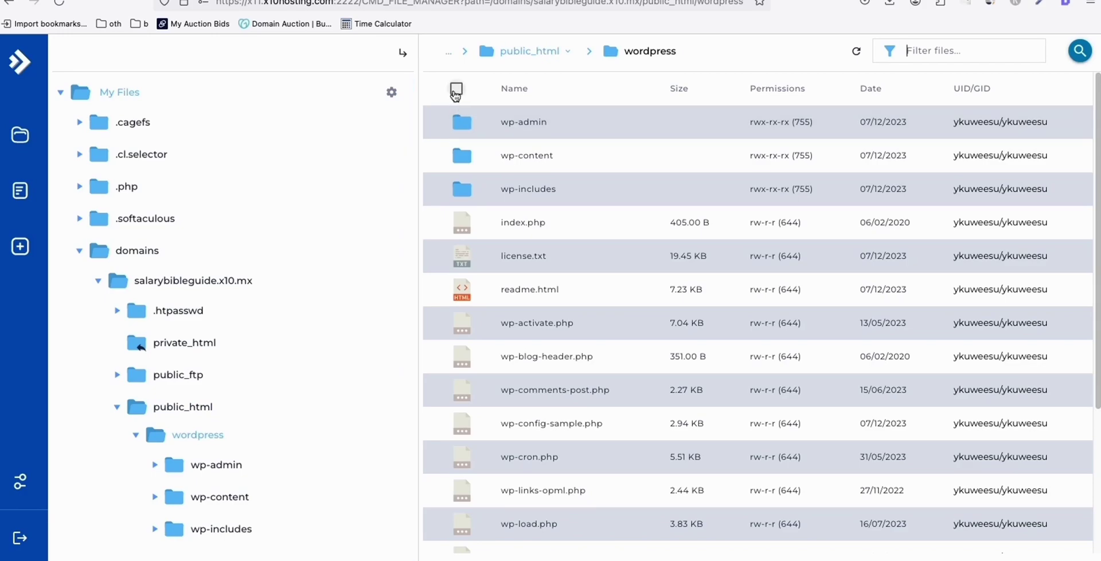
pyautogui.click(456, 90)
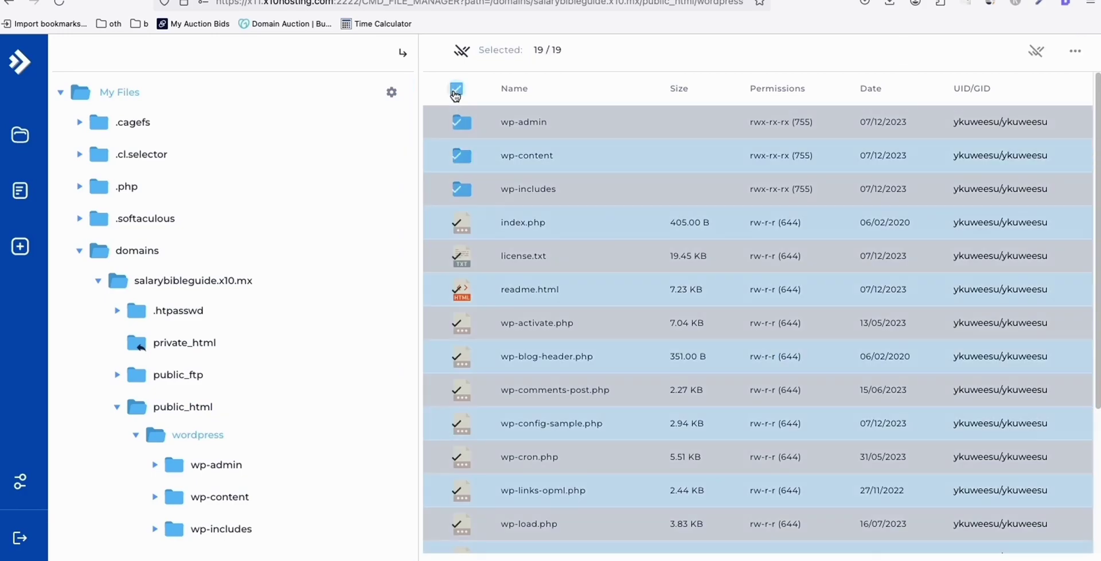
pyautogui.click(1076, 55)
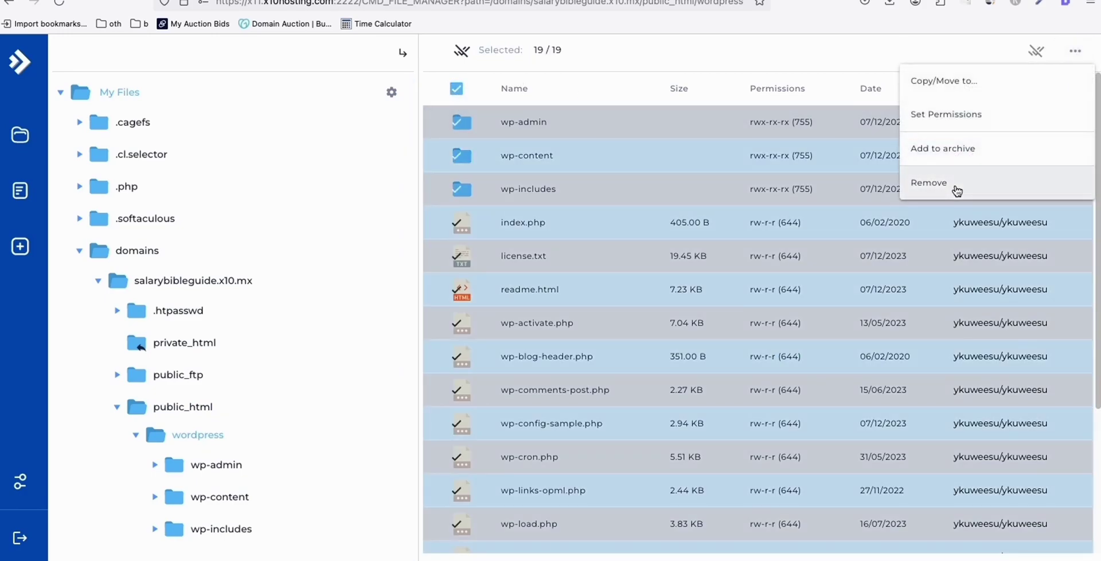
pyautogui.click(939, 92)
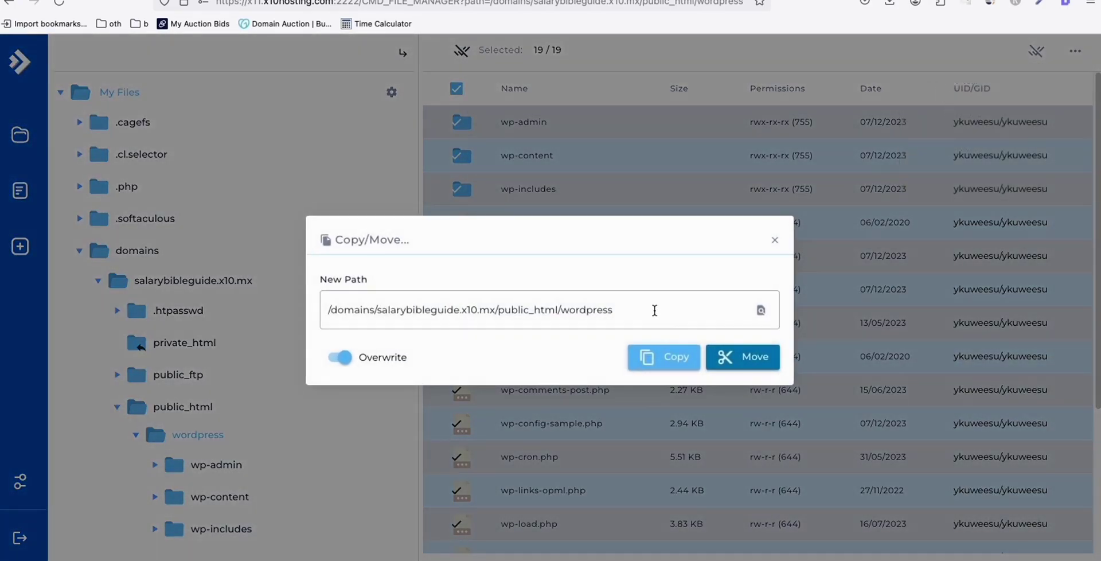
pyautogui.doubleClick(580, 313)
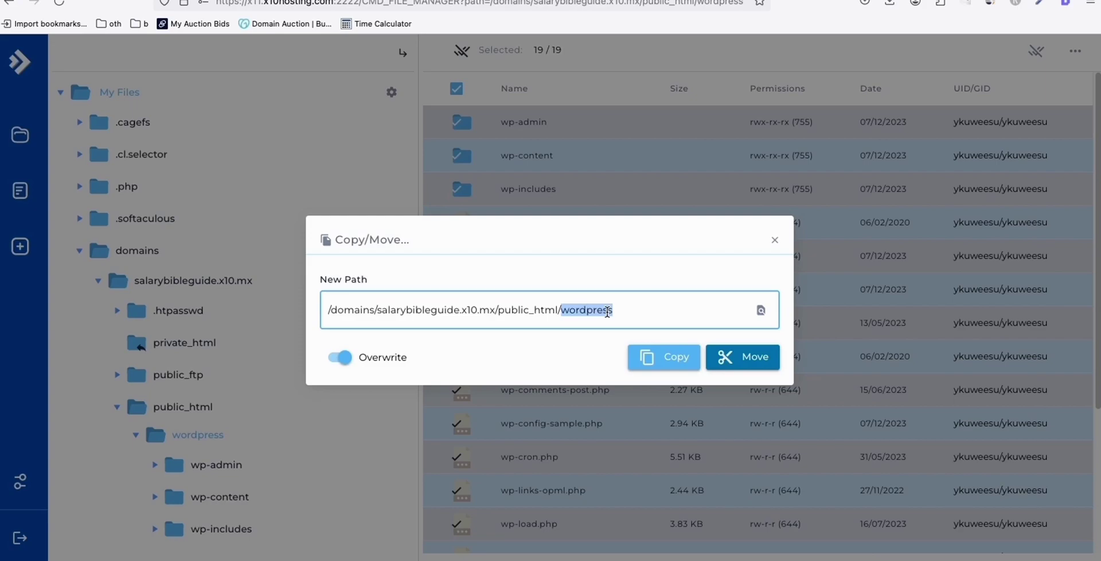
pyautogui.press('BackSpace')
pyautogui.press('BackSpace')
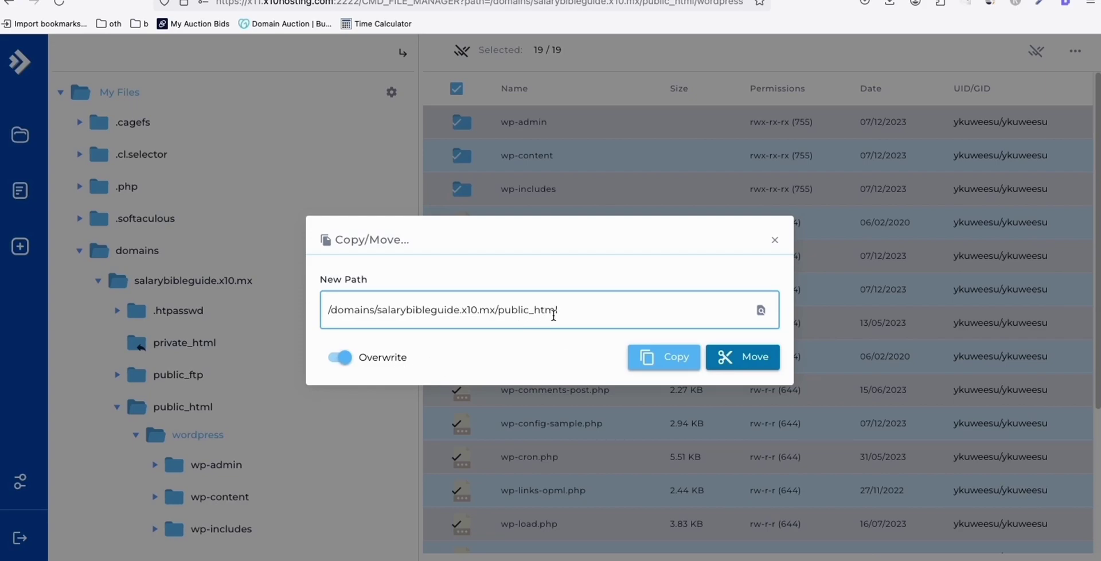
pyautogui.click(749, 360)
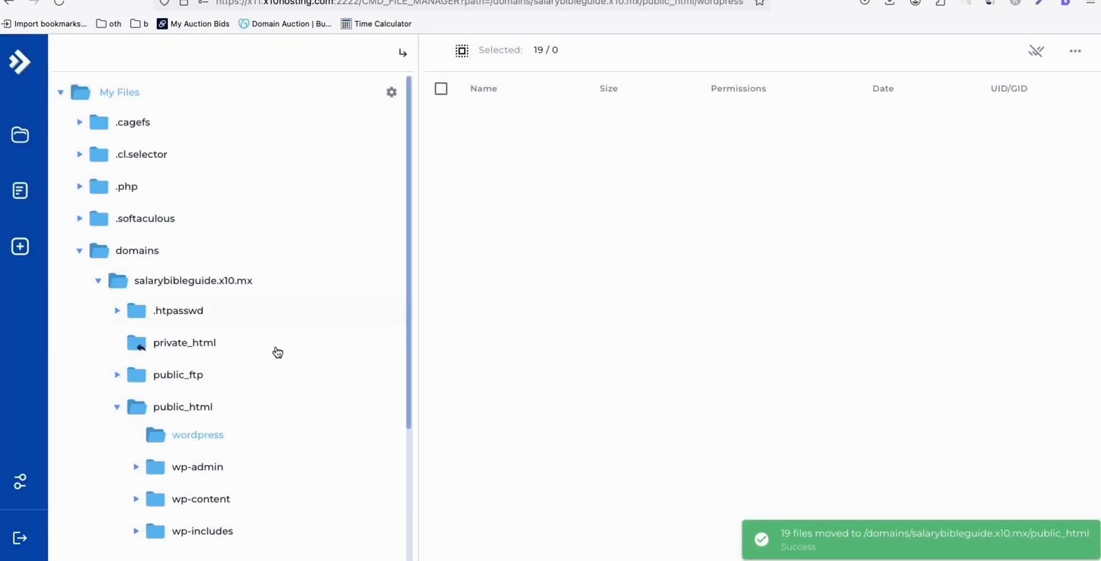
# Remove the emptied wordpress folder and wordpress-6.4.2-en_AU.zip from public_html, sending both to the trash
pyautogui.click(201, 407)
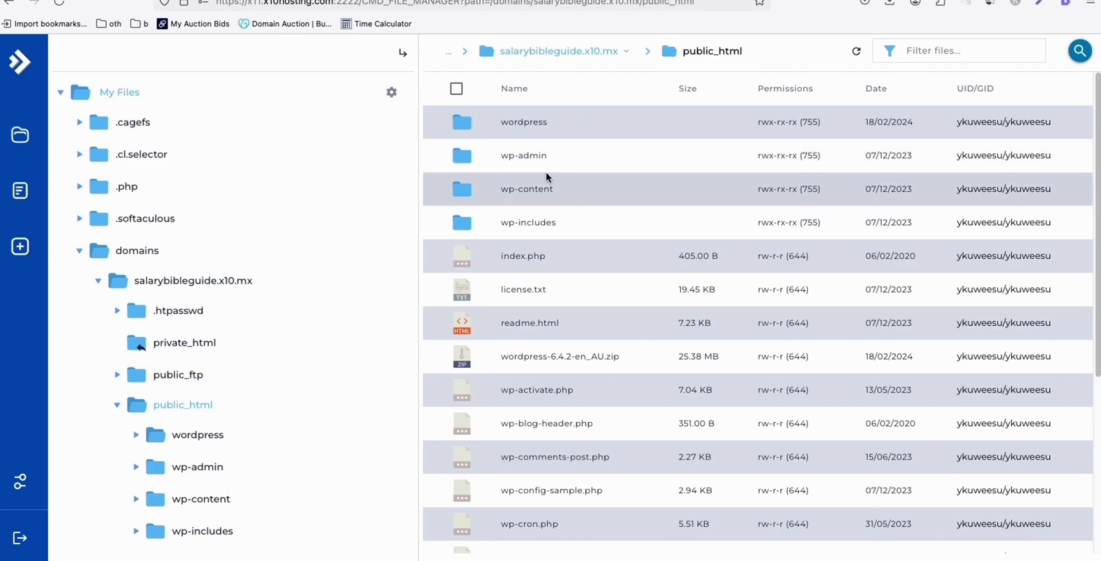
pyautogui.click(560, 122)
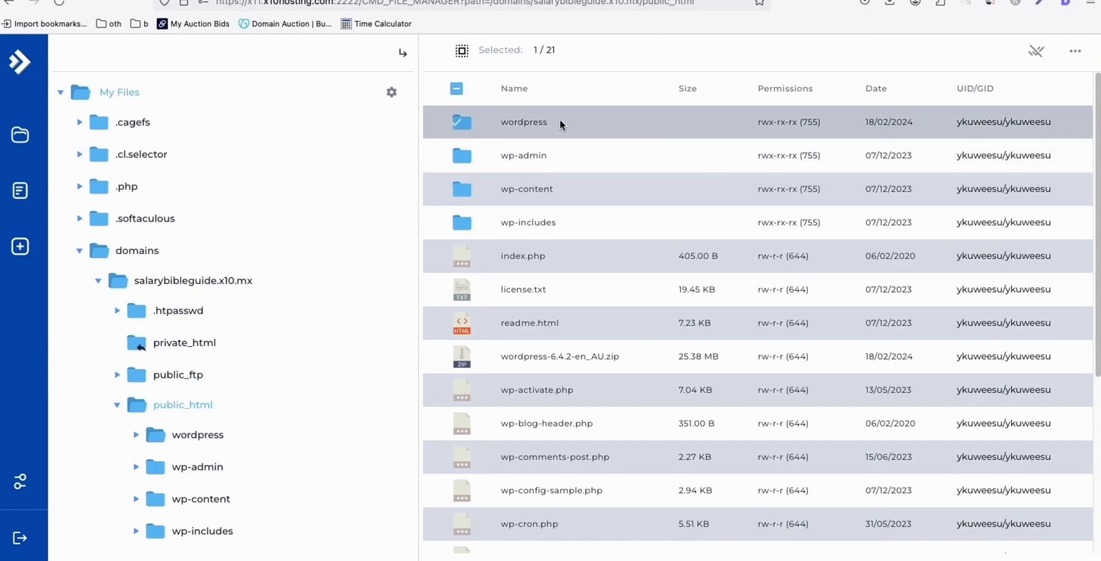
pyautogui.scroll(-2, 625, 200)
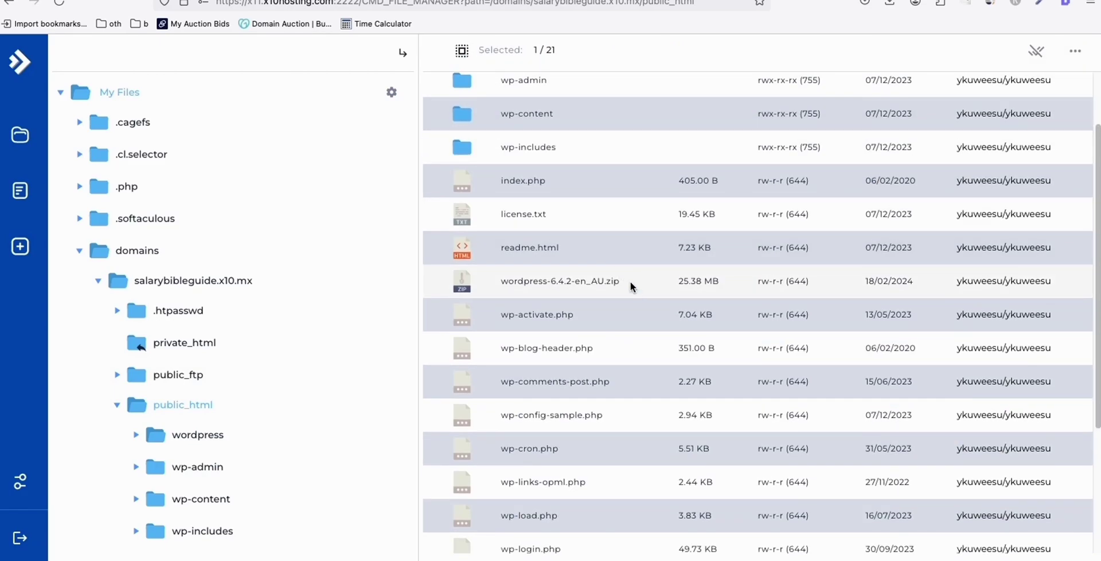
pyautogui.click(450, 284)
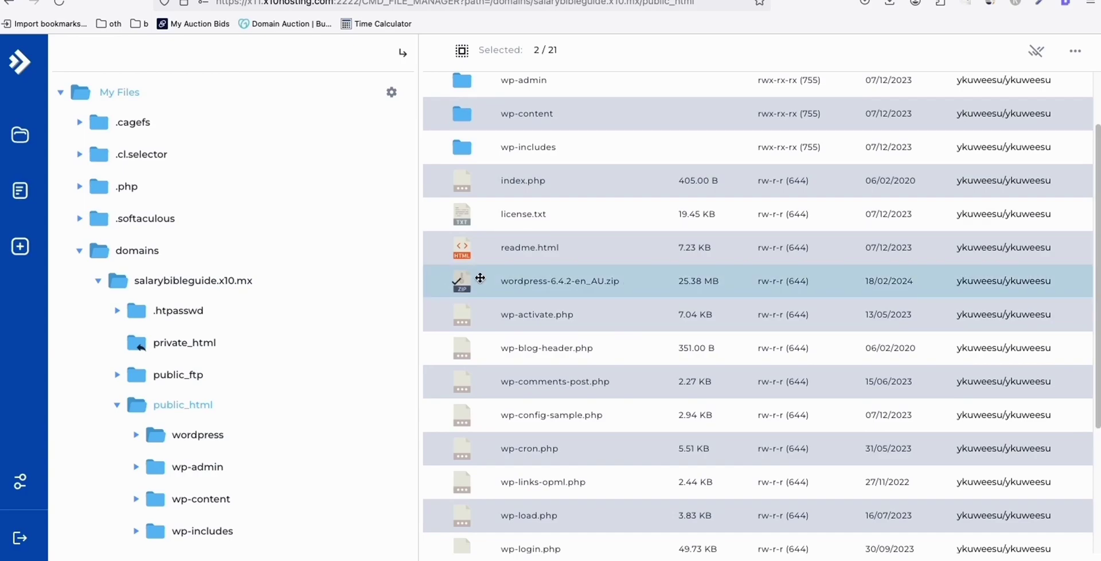
pyautogui.scroll(2, 510, 246)
pyautogui.click(1067, 57)
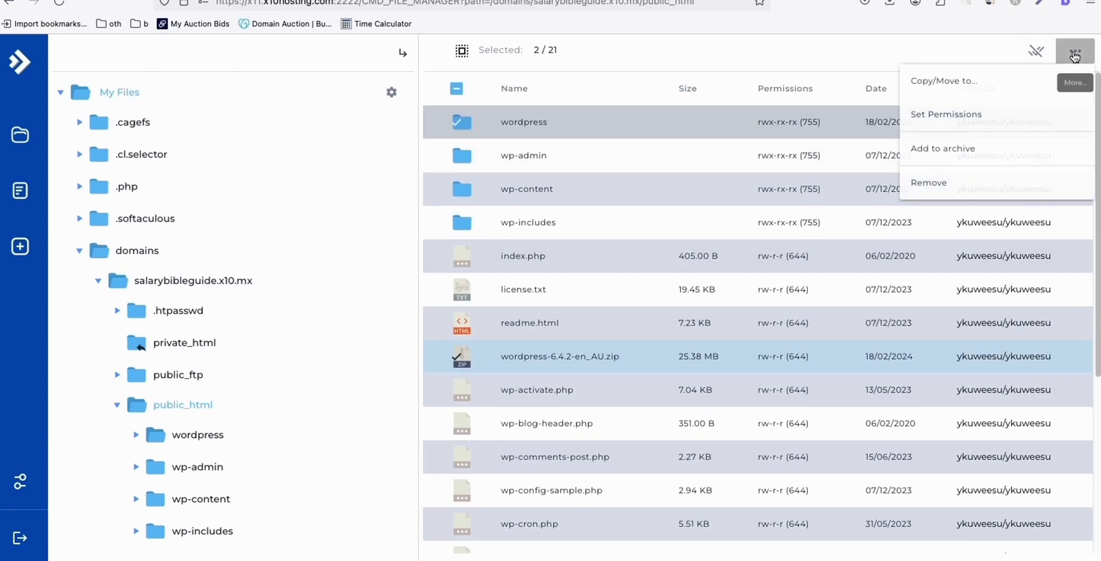
pyautogui.click(929, 184)
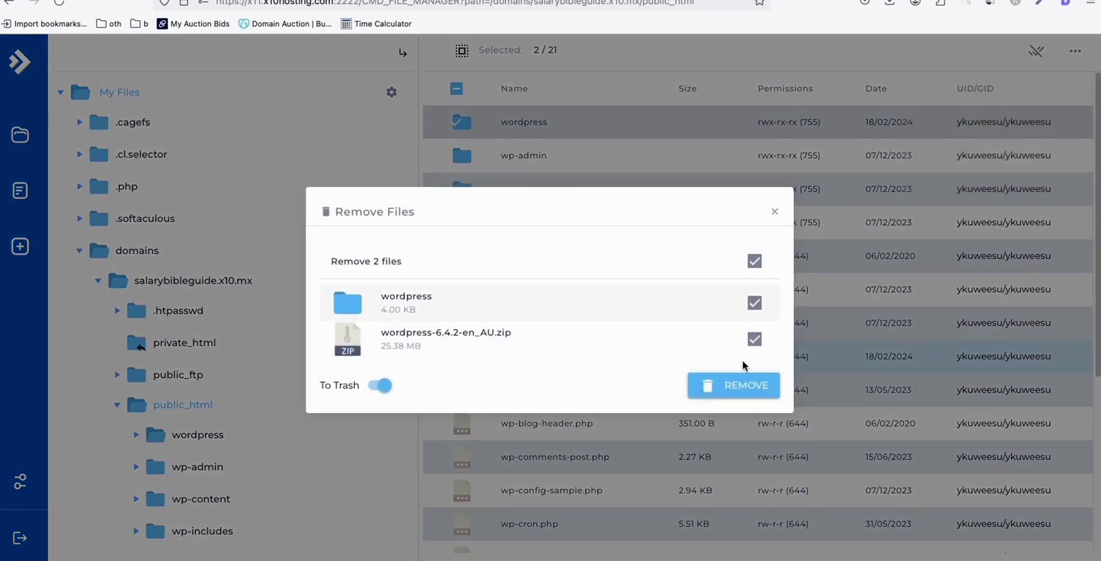
pyautogui.click(760, 389)
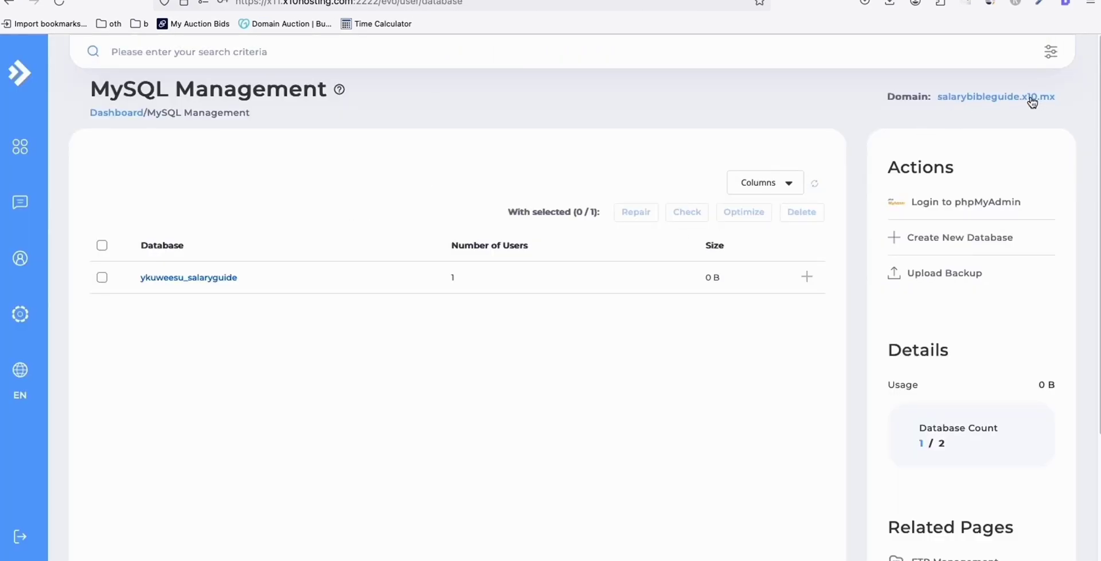
pyautogui.moveTo(1059, 98); pyautogui.dragTo(941, 104)
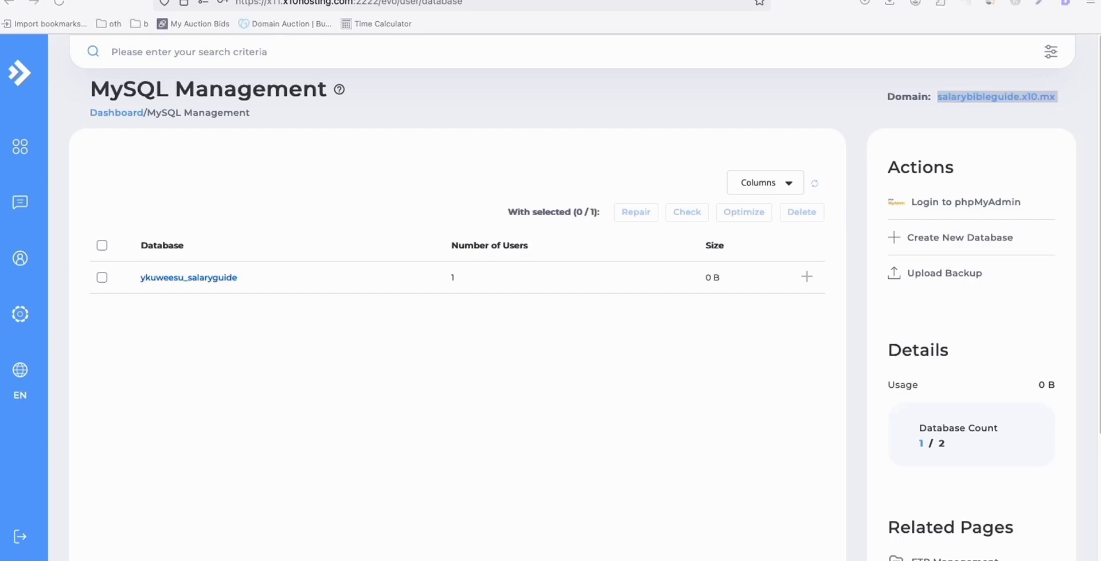
pyautogui.press('super+shift+p')
pyautogui.press('super+v')
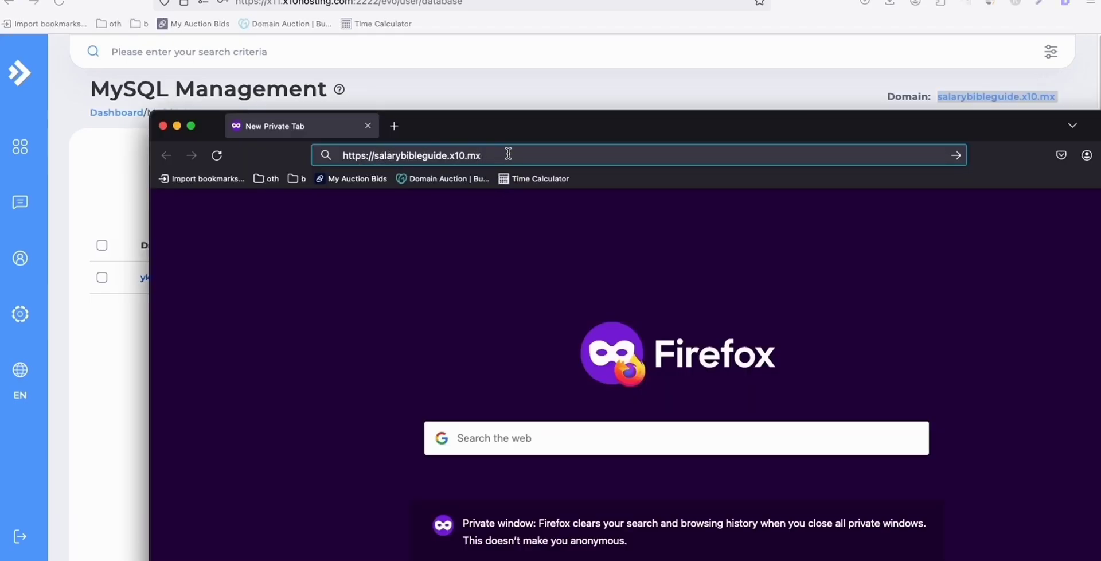
pyautogui.press('BackSpace')
pyautogui.press('Return')
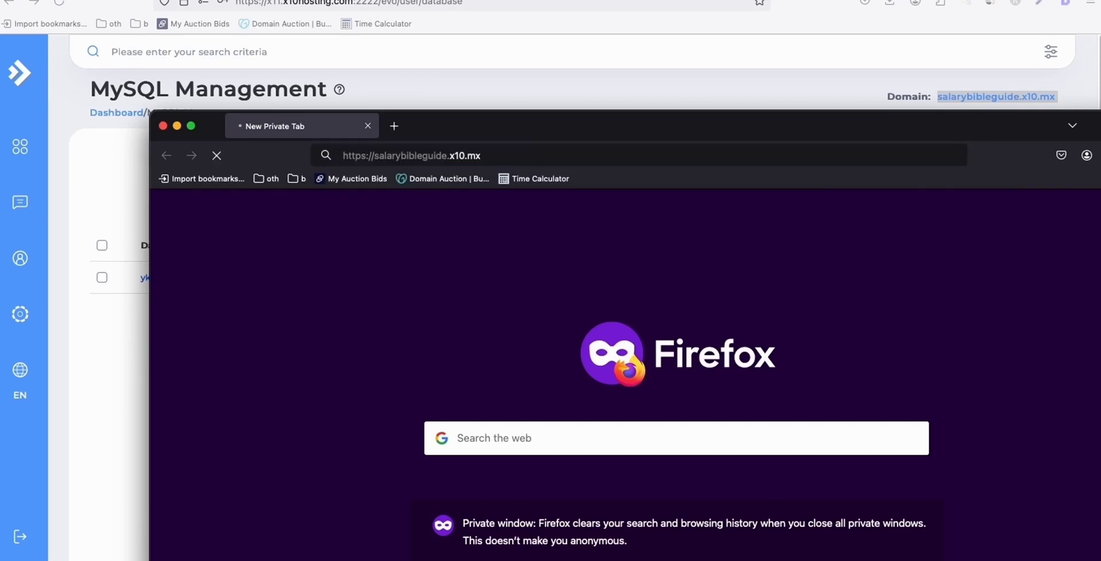
pyautogui.moveTo(461, 128); pyautogui.dragTo(438, 54)
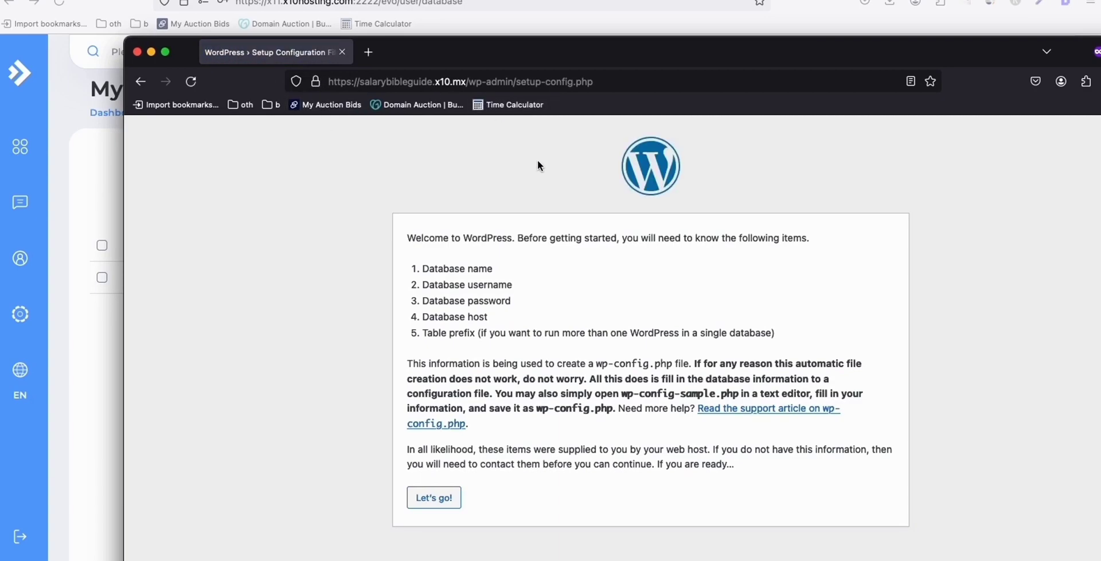
pyautogui.click(316, 81)
pyautogui.click(336, 201)
pyautogui.moveTo(430, 63); pyautogui.dragTo(443, 45)
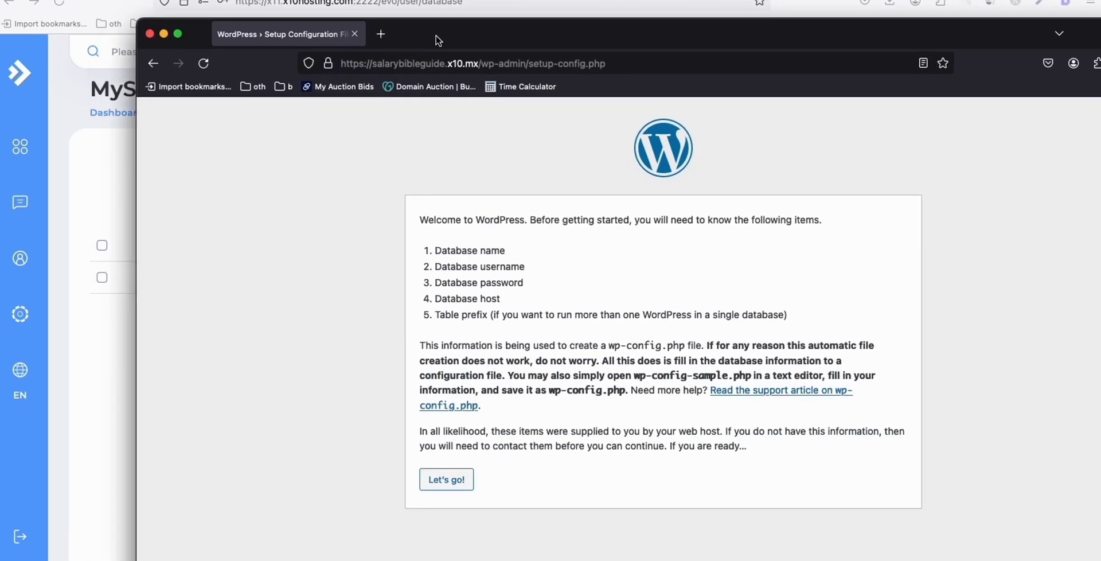
# Complete the WordPress installation using the database connection details, and log in to the new site's dashboard
pyautogui.click(456, 481)
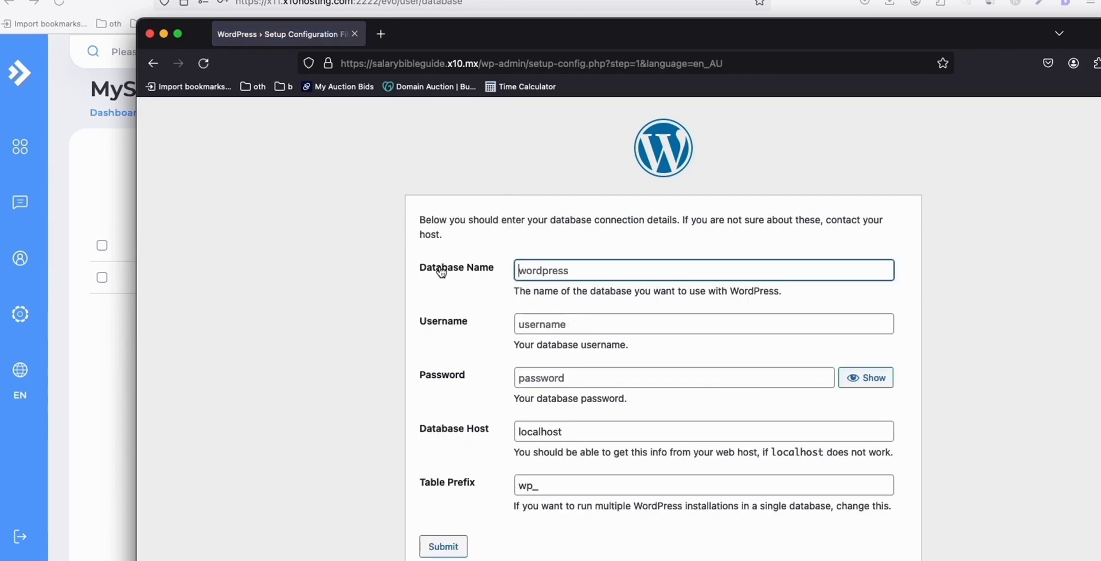
pyautogui.moveTo(465, 40); pyautogui.dragTo(403, 24)
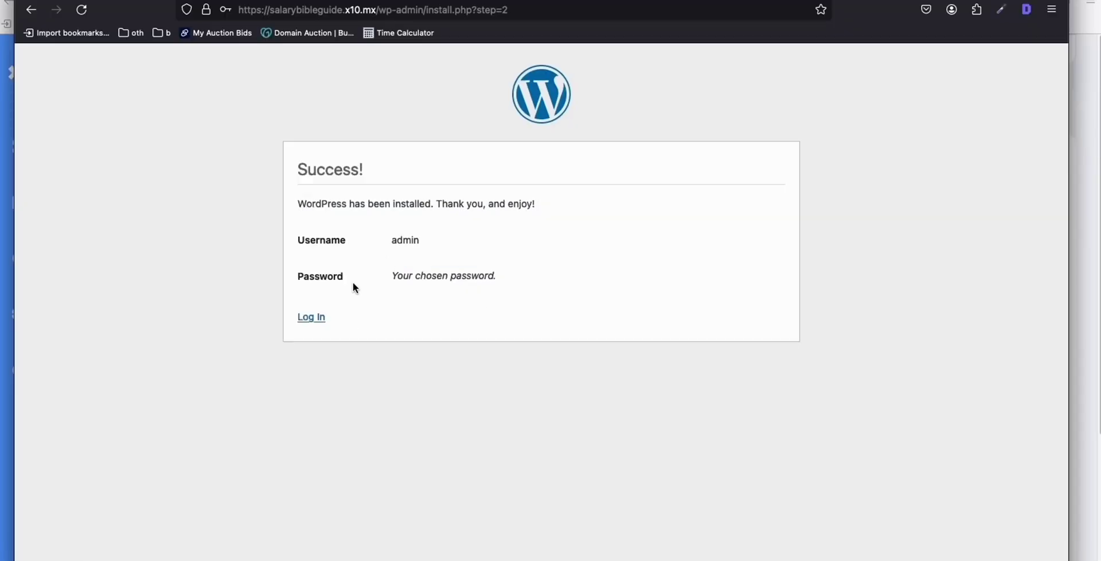
pyautogui.click(312, 316)
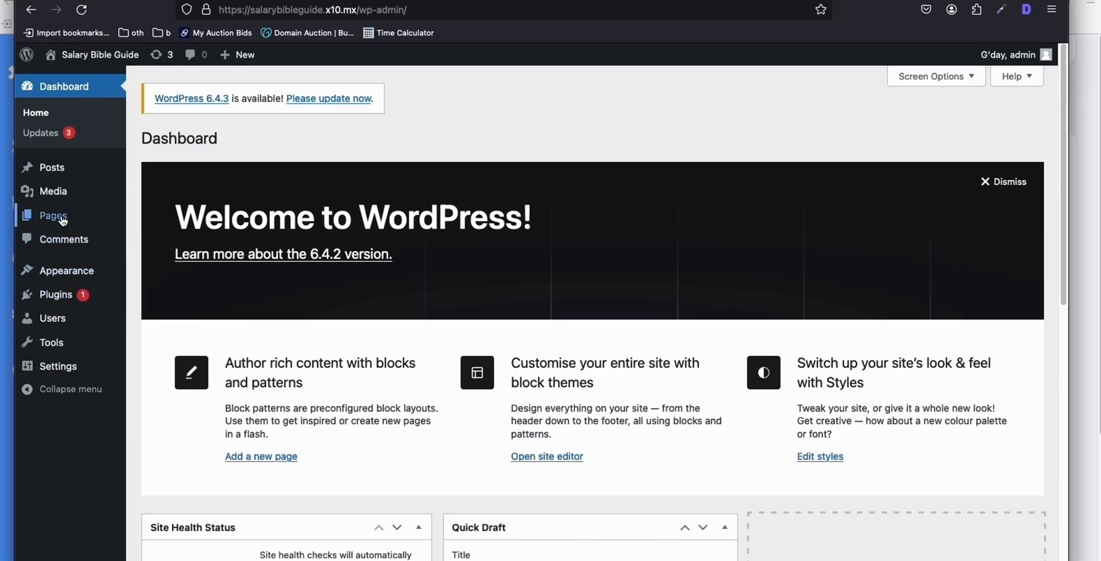
# Search the plugin directory for "wp rest api", and install and activate WordPress REST API Authentication by miniOrange
pyautogui.click(161, 316)
pyautogui.write('wp rest')
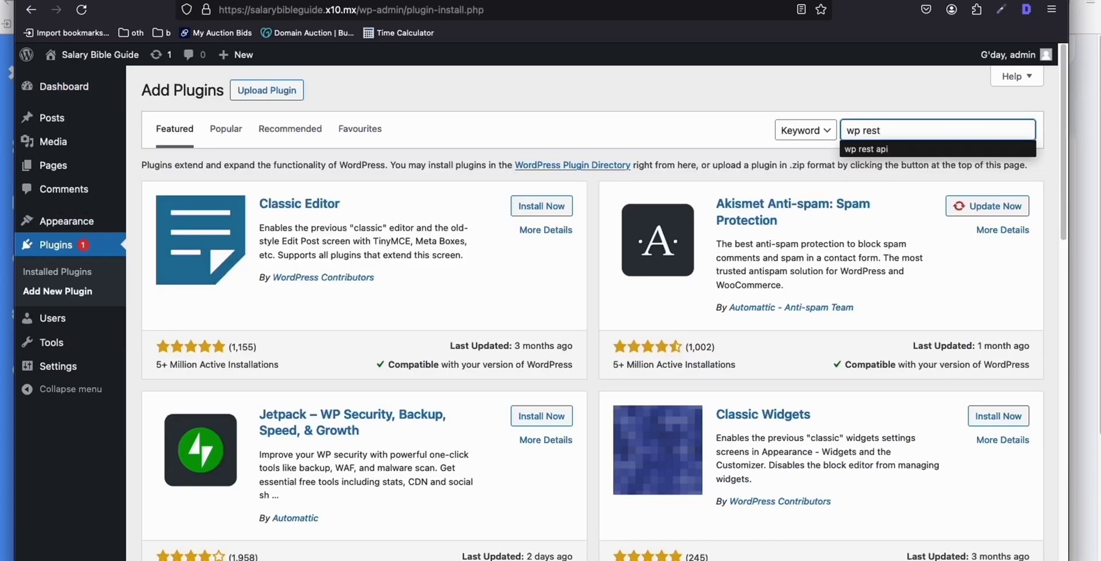
pyautogui.click(888, 148)
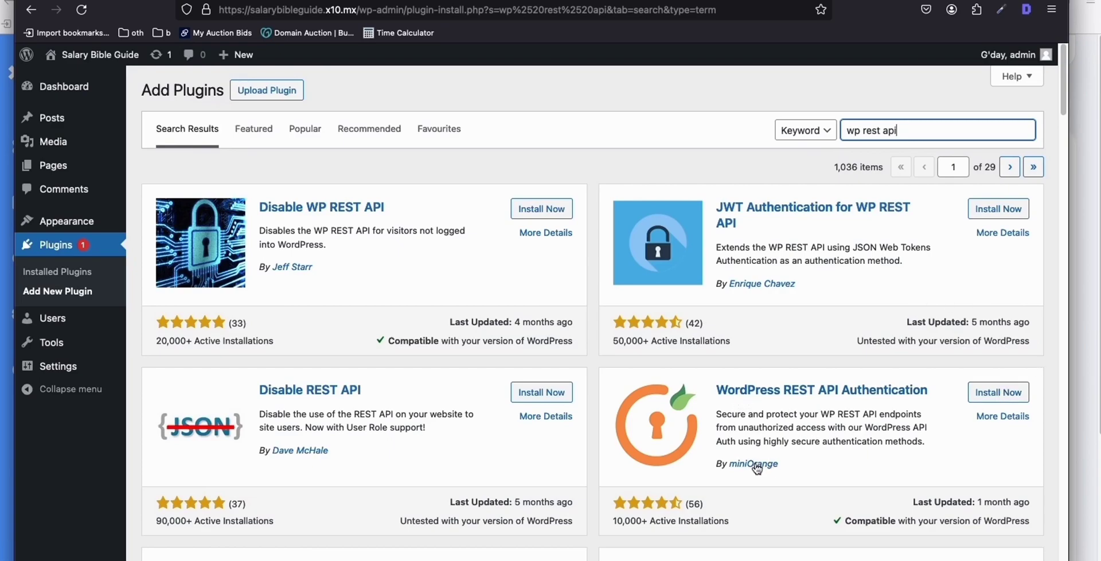
pyautogui.click(998, 392)
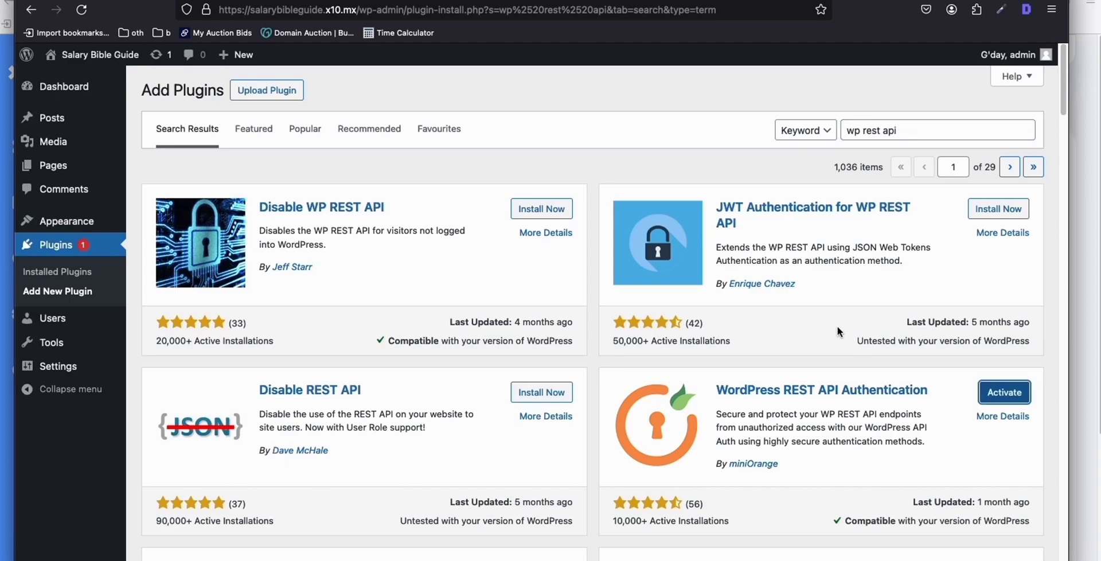
pyautogui.click(995, 399)
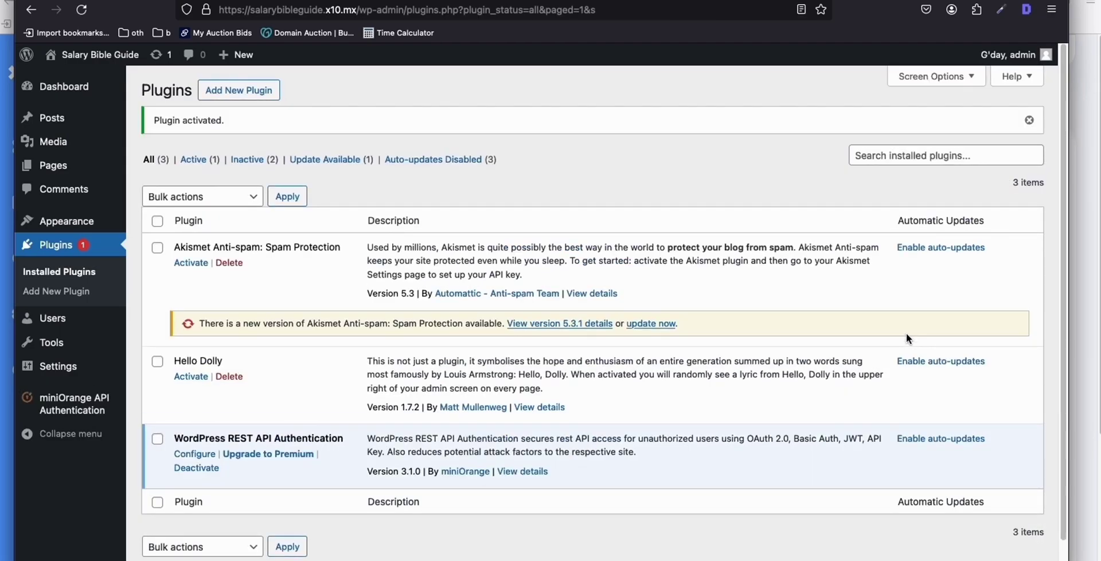
# Configure Basic Authentication as the plugin's API method, using Username & Password with Base64 Encoding
pyautogui.click(202, 455)
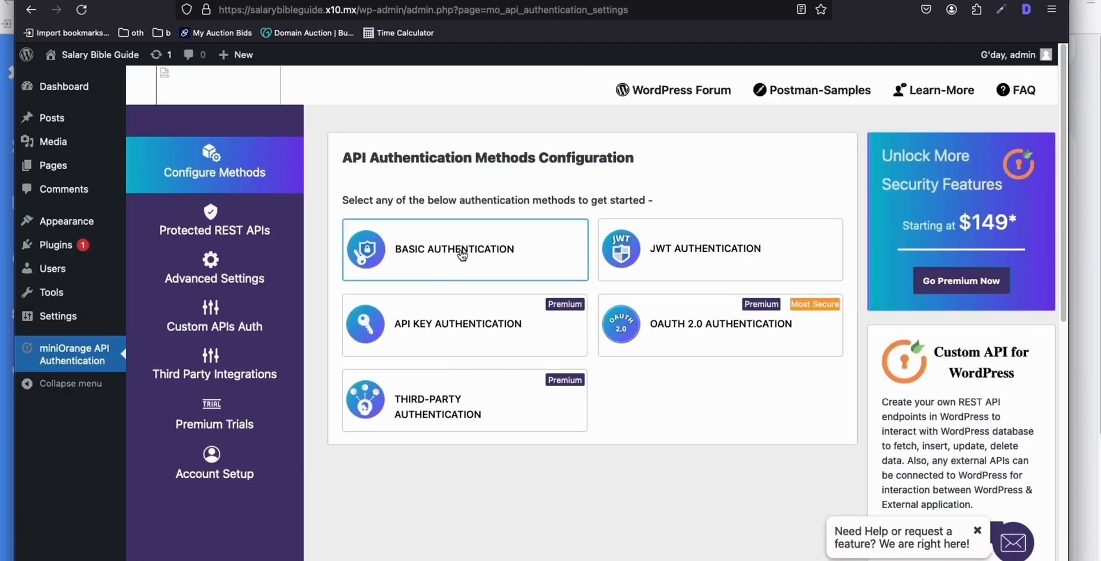
pyautogui.click(445, 256)
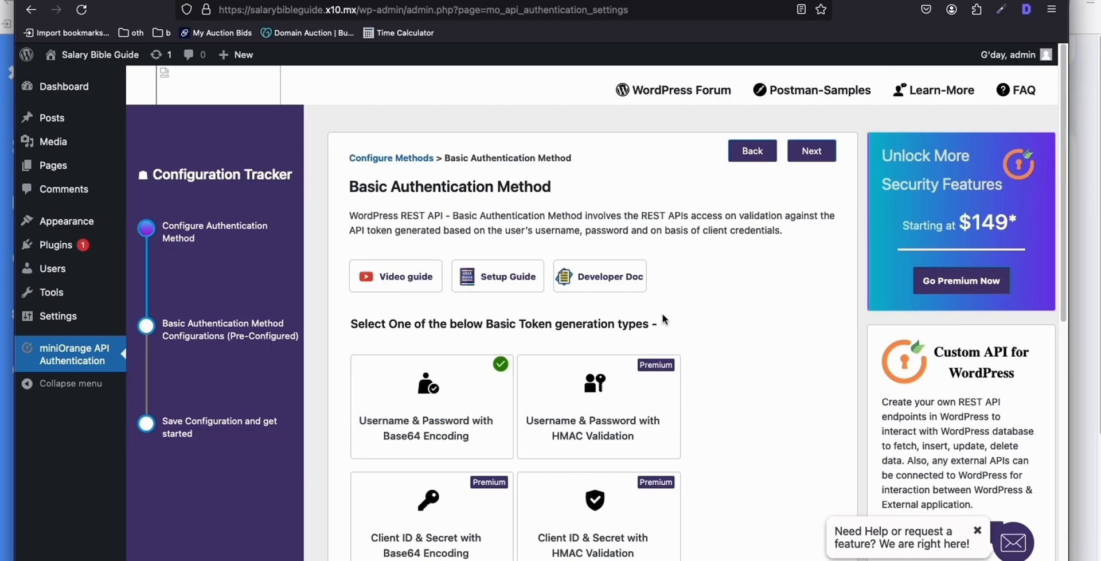
pyautogui.click(817, 158)
pyautogui.click(811, 154)
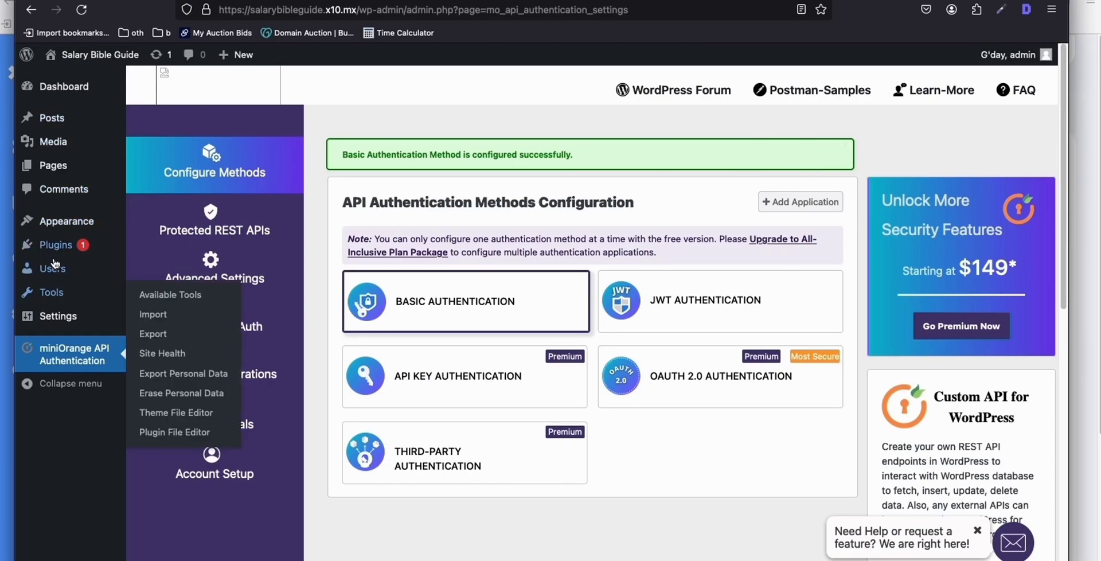
# Create a new WordPress user with the Editor role, filling in the required username and email
pyautogui.moveTo(108, 268)
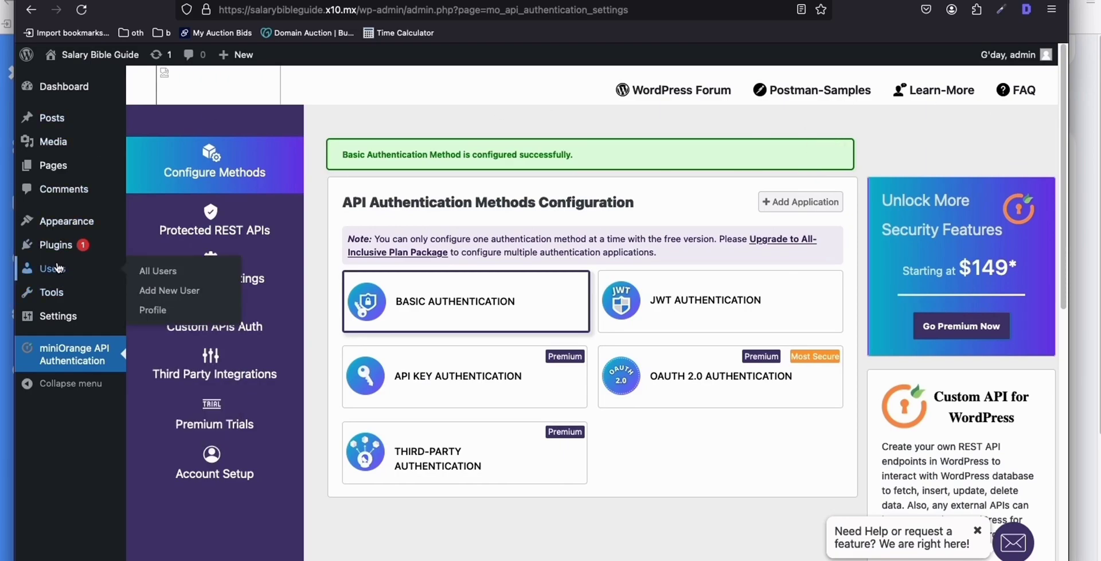
pyautogui.click(174, 293)
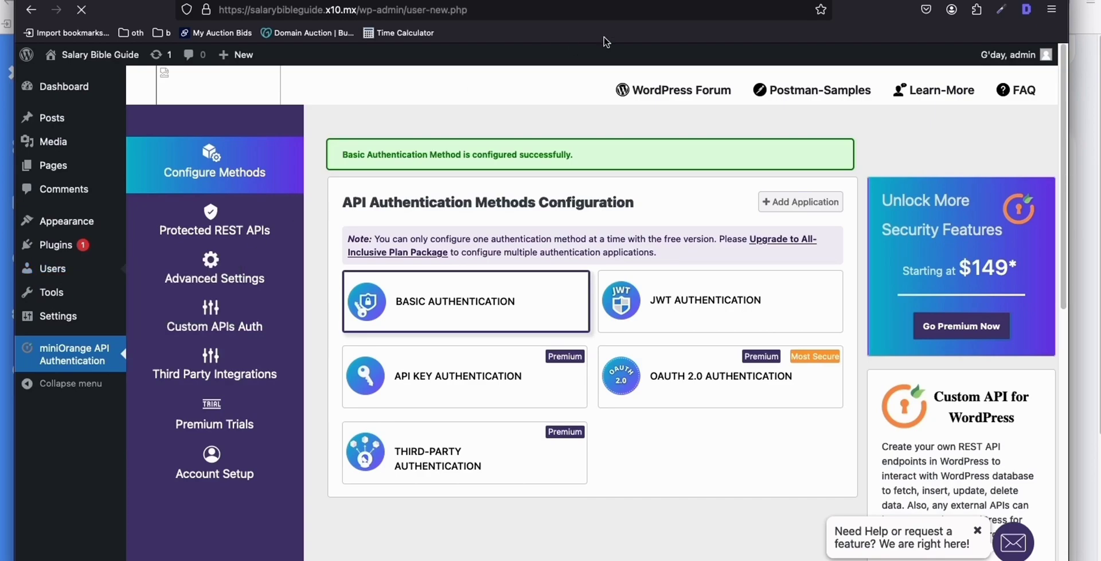
pyautogui.scroll(-3, 642, 152)
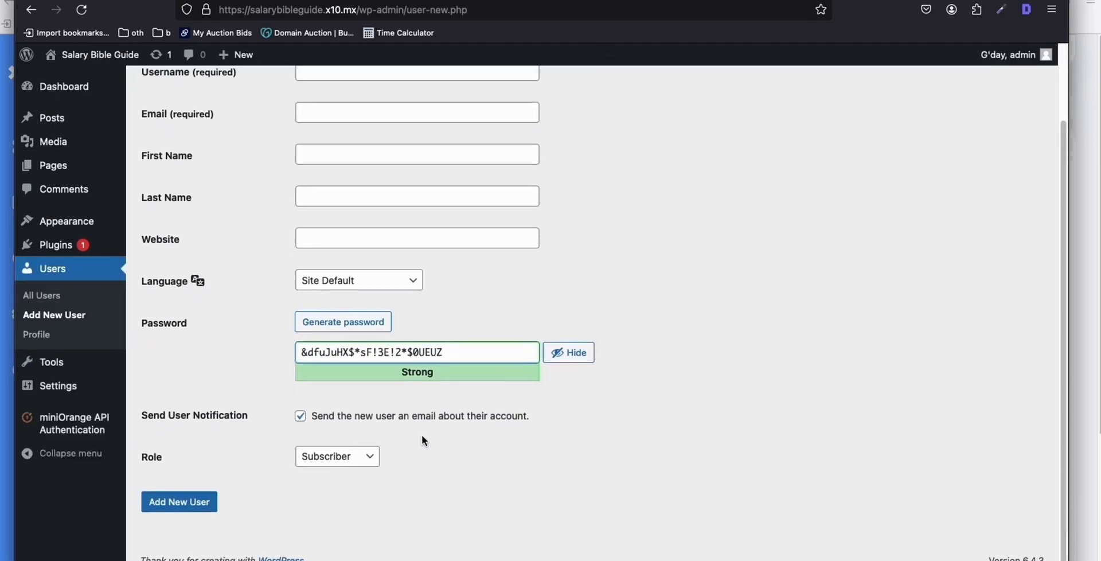
pyautogui.click(359, 456)
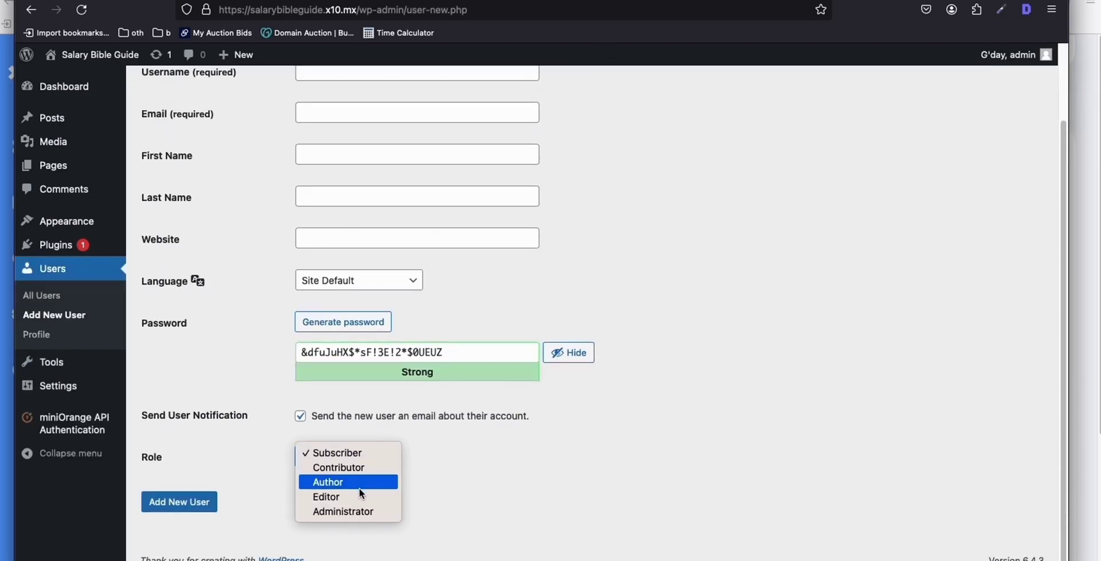
pyautogui.click(322, 497)
pyautogui.scroll(3, 342, 153)
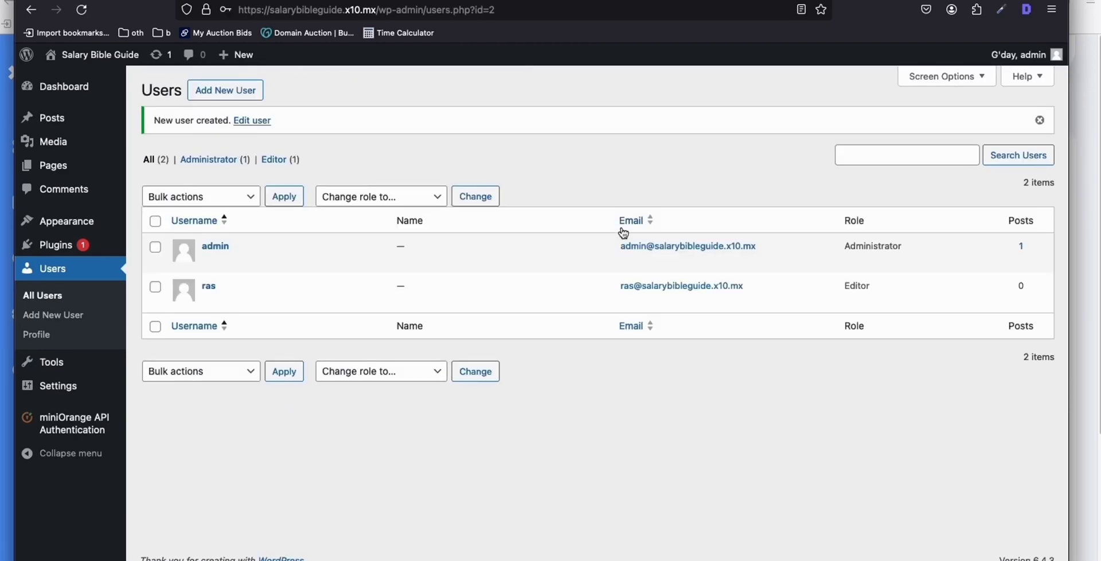
# Switch to the Indeed organic keywords spreadsheet in Excel and delete the SERP features column
pyautogui.moveTo(213, 296)
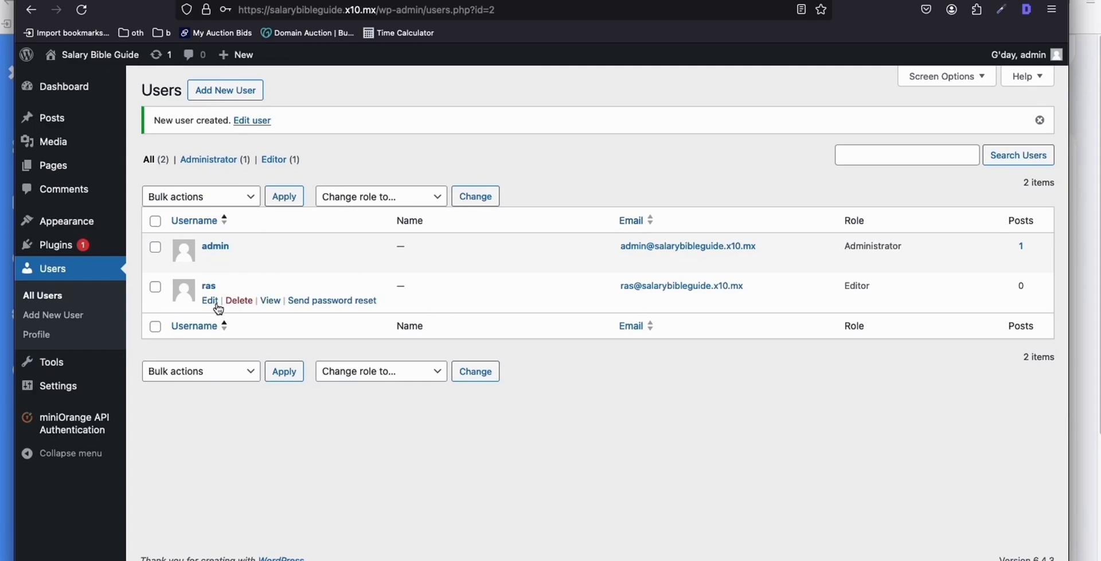
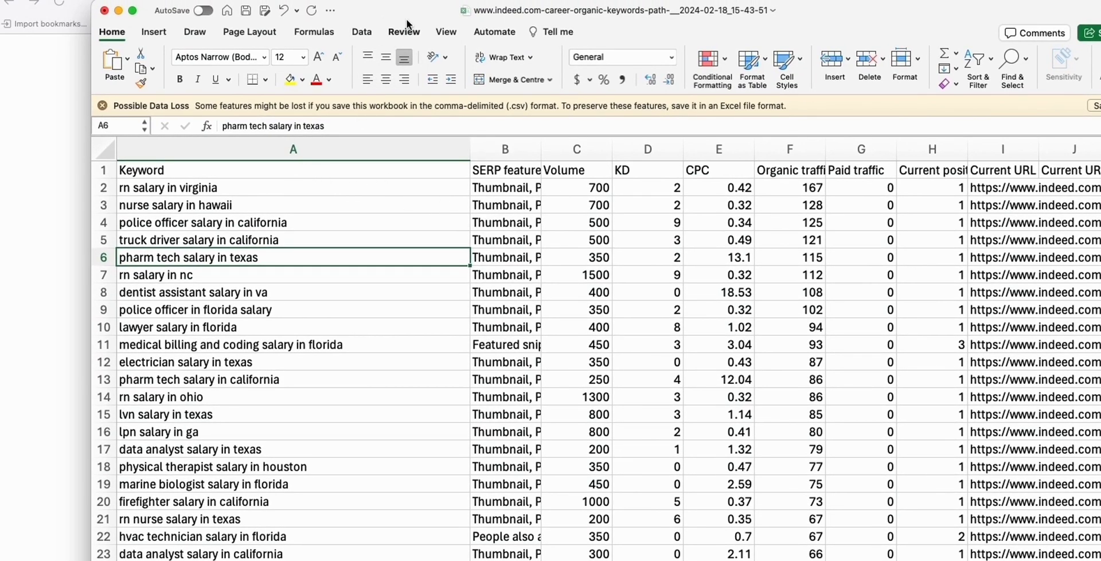
pyautogui.moveTo(406, 6); pyautogui.dragTo(336, 15)
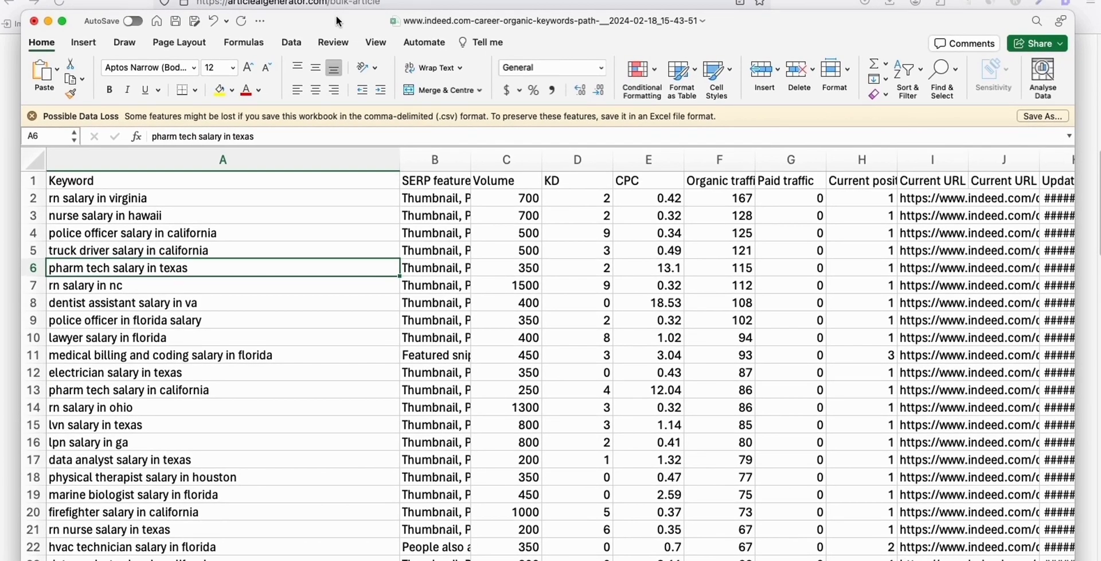
pyautogui.click(419, 160)
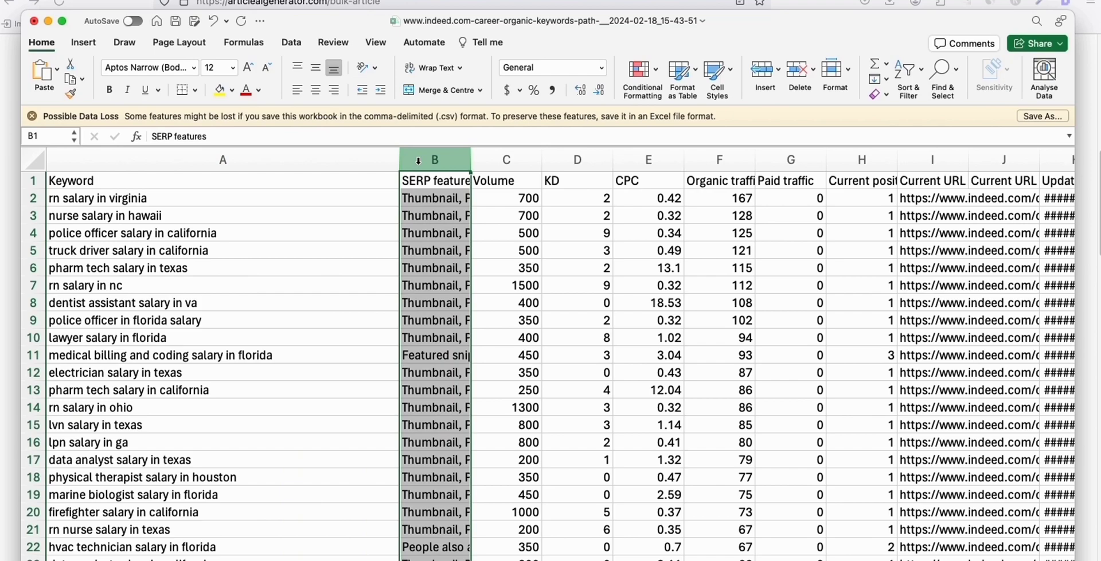
pyautogui.rightClick(418, 161)
pyautogui.click(453, 246)
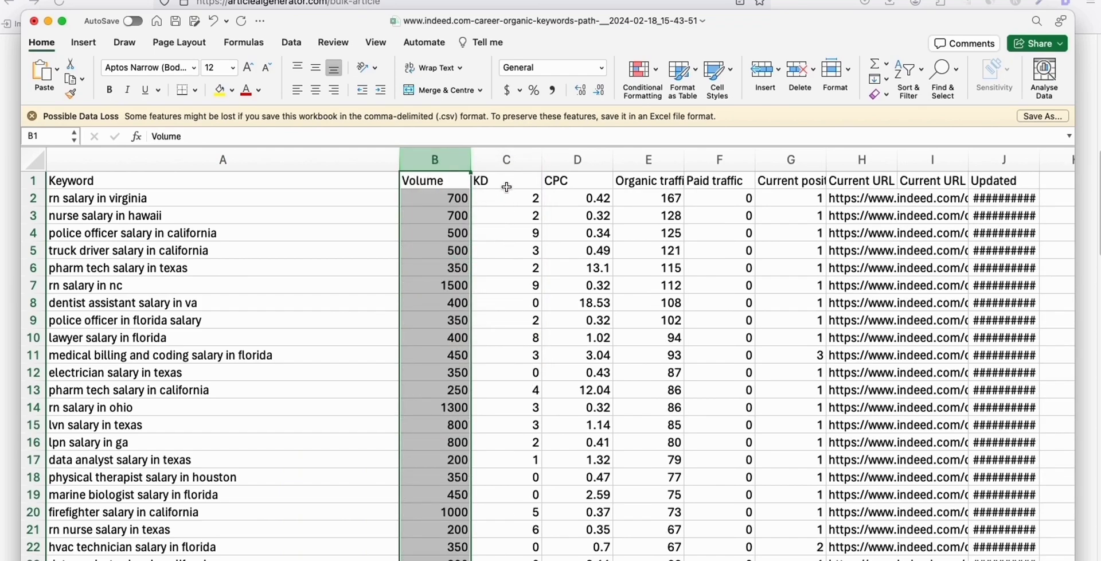
# Delete the columns from KD through Current position, as well as the Current URL inside and Updated columns
pyautogui.click(497, 158)
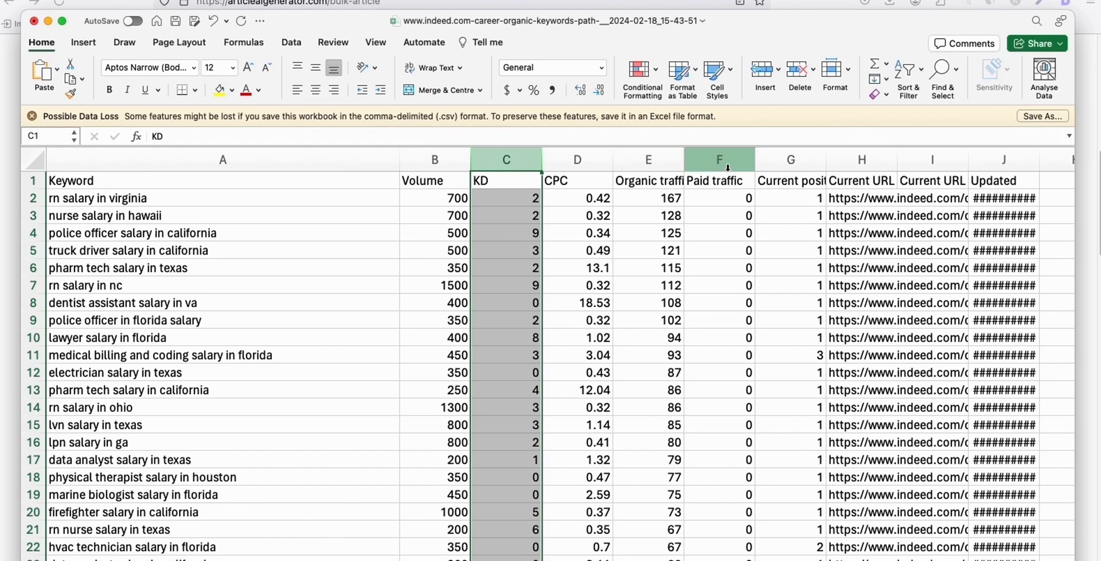
pyautogui.keyDown('shift'); pyautogui.click(775, 160); pyautogui.keyUp('shift')
pyautogui.rightClick(775, 159)
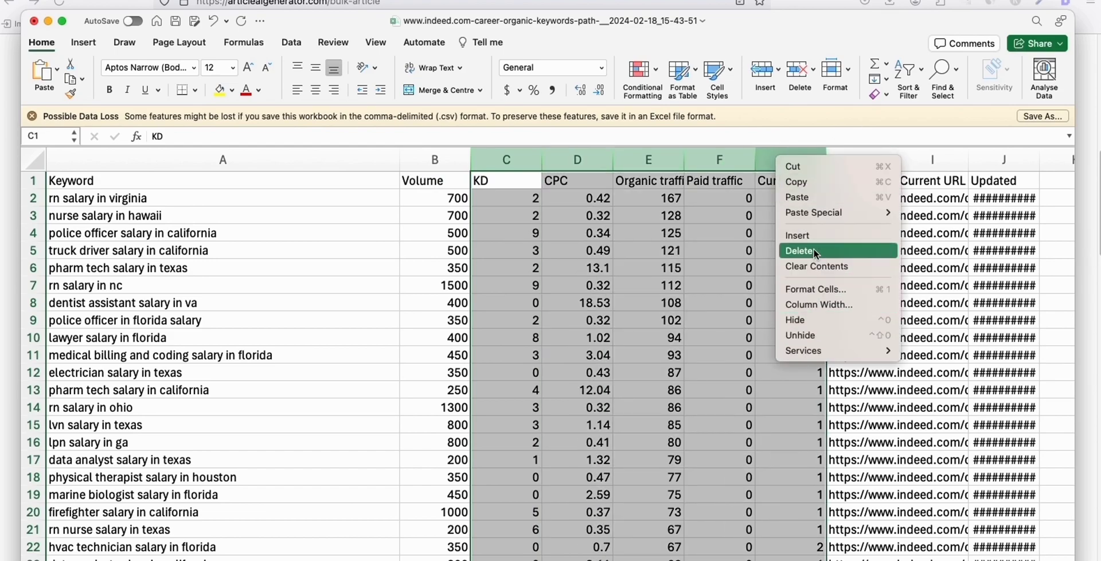
pyautogui.click(798, 250)
pyautogui.click(578, 159)
pyautogui.keyDown('shift'); pyautogui.click(634, 159); pyautogui.keyUp('shift')
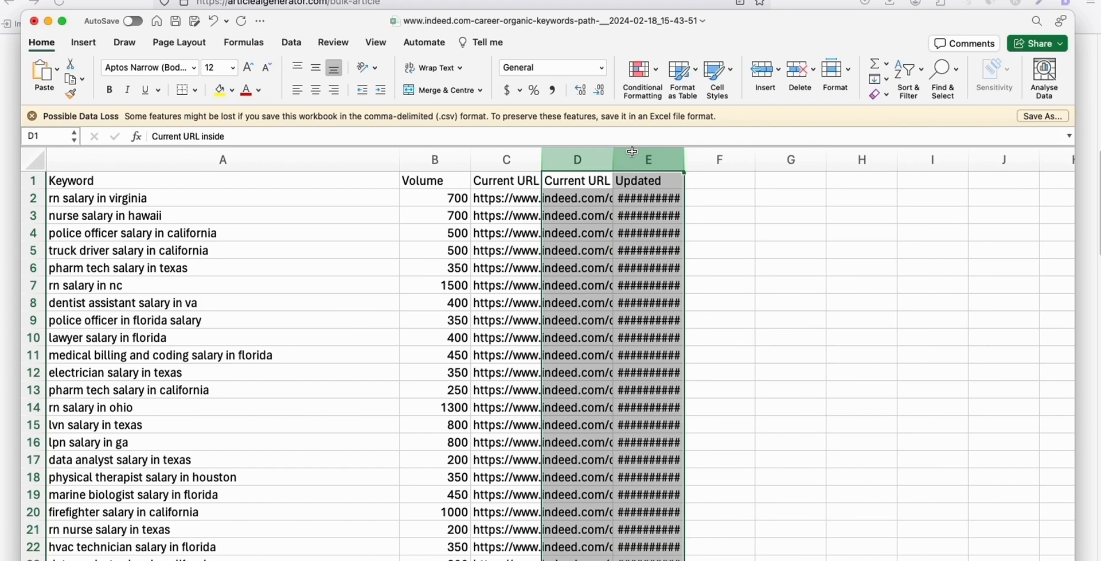
pyautogui.rightClick(633, 154)
pyautogui.click(687, 244)
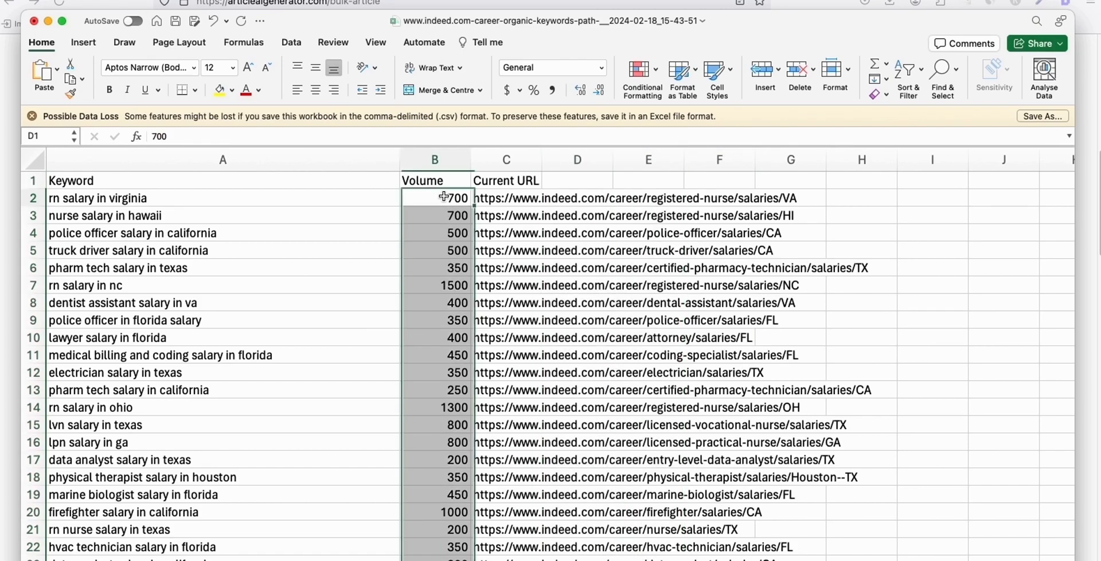
# Add filters to the header row and sort the keyword list by Volume in descending order
pyautogui.click(435, 198)
pyautogui.click(291, 42)
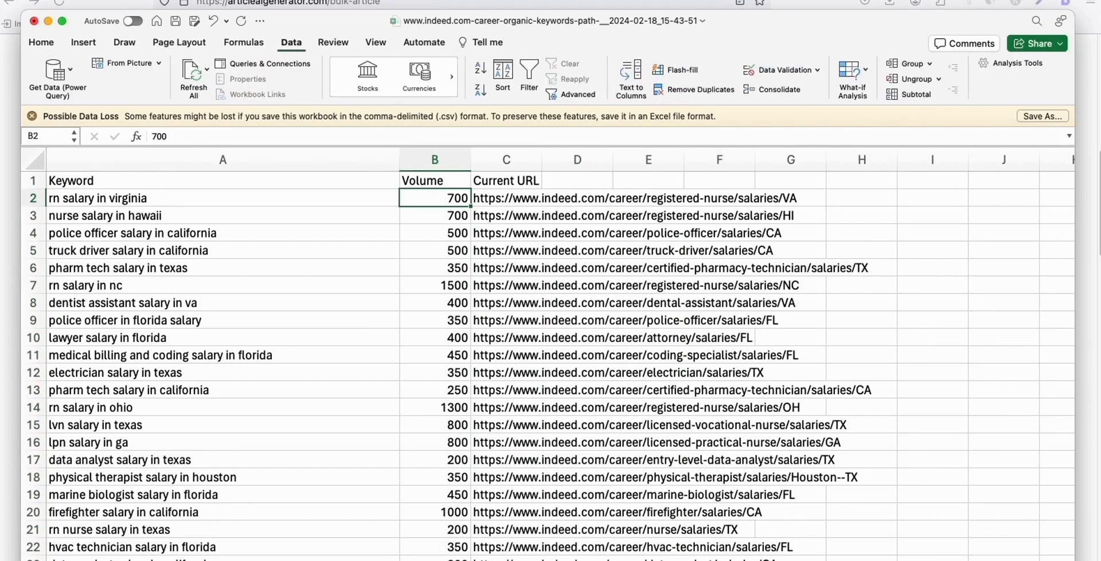
pyautogui.click(530, 87)
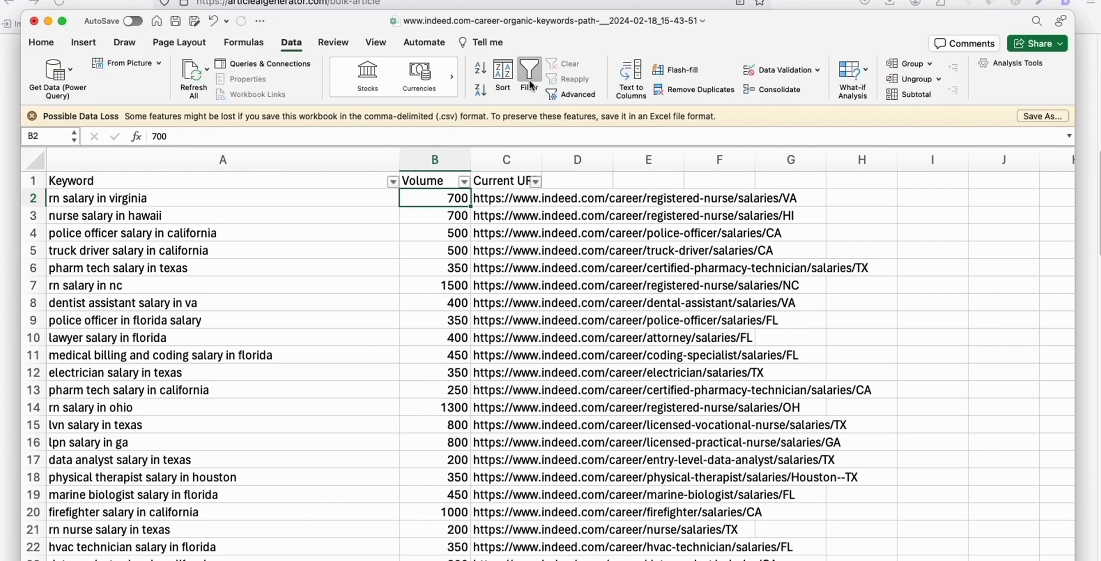
pyautogui.click(464, 181)
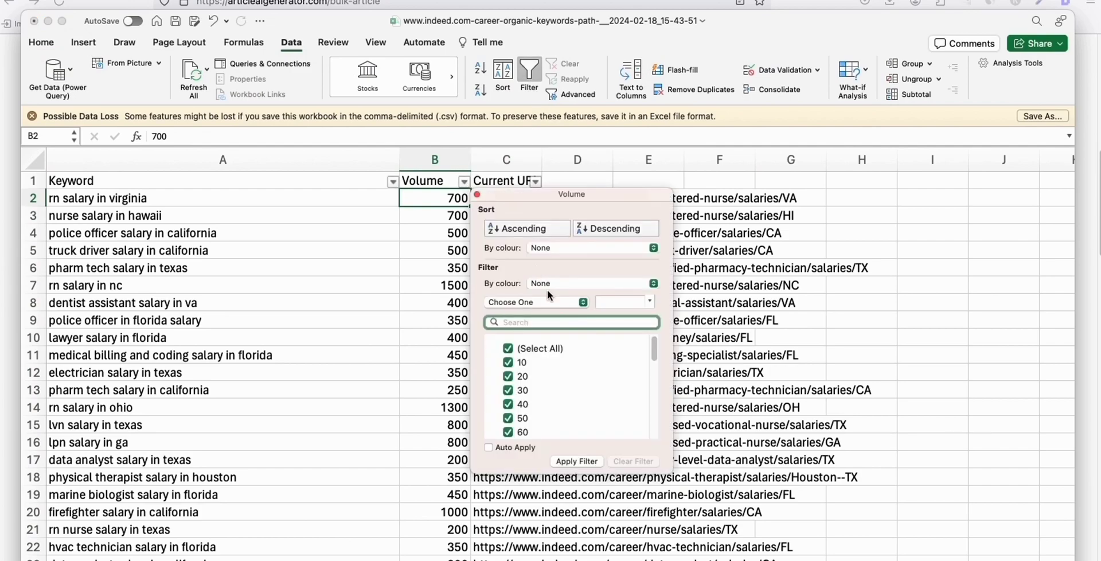
pyautogui.click(599, 228)
pyautogui.click(411, 222)
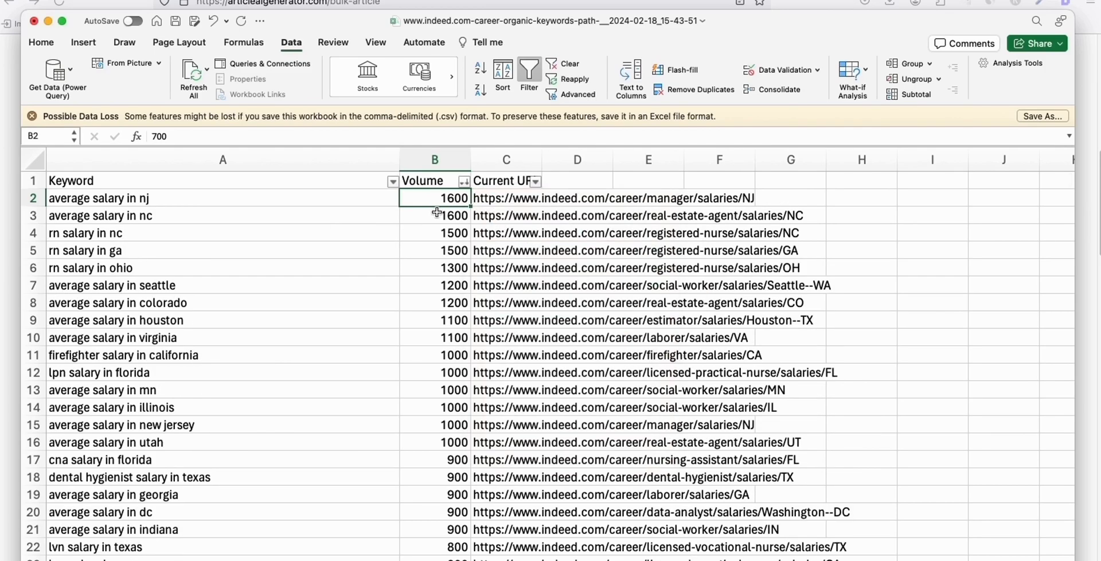
pyautogui.click(435, 213)
# Remove duplicate rows from the keyword list, comparing only the Current URL column
pyautogui.click(269, 195)
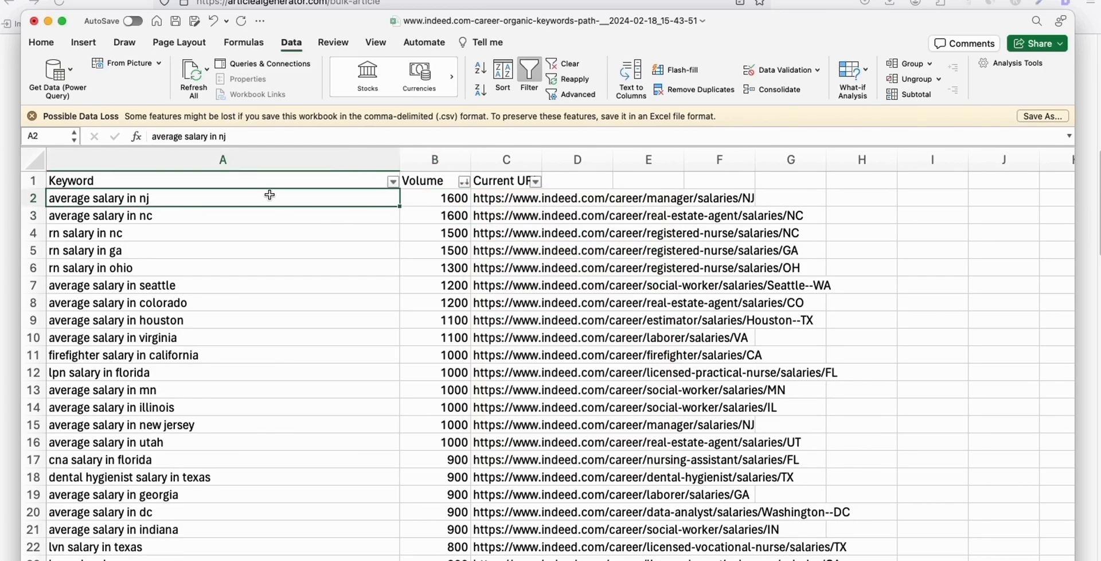
pyautogui.click(688, 89)
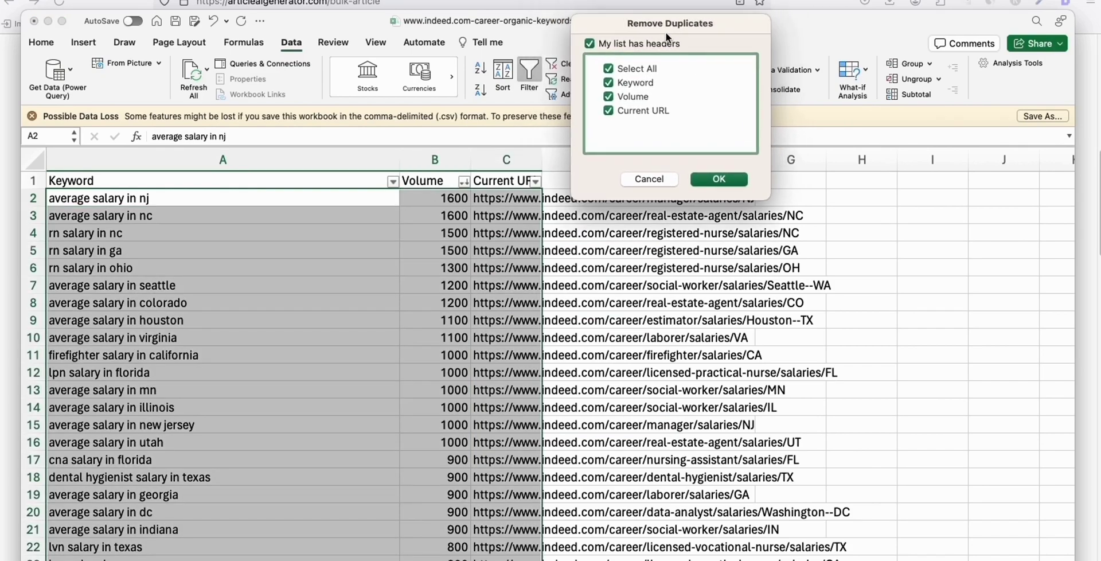
pyautogui.click(586, 98)
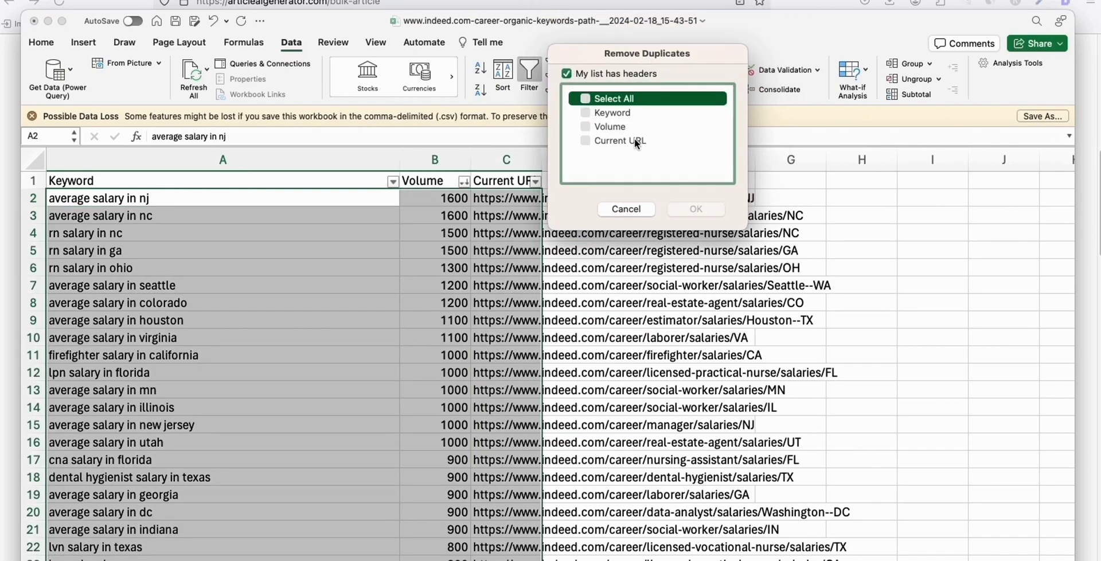
pyautogui.click(585, 140)
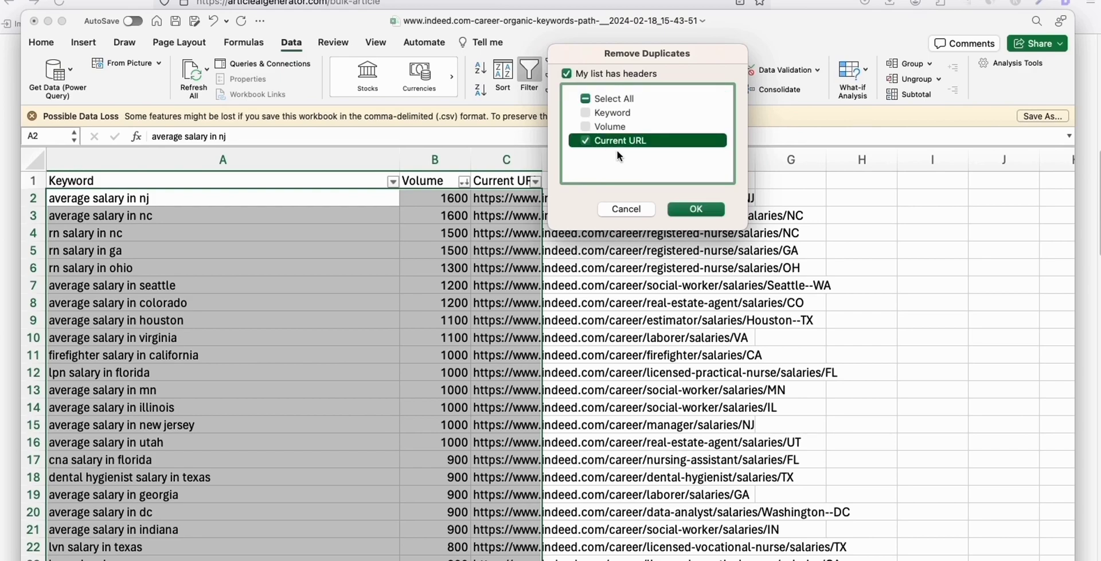
pyautogui.click(695, 209)
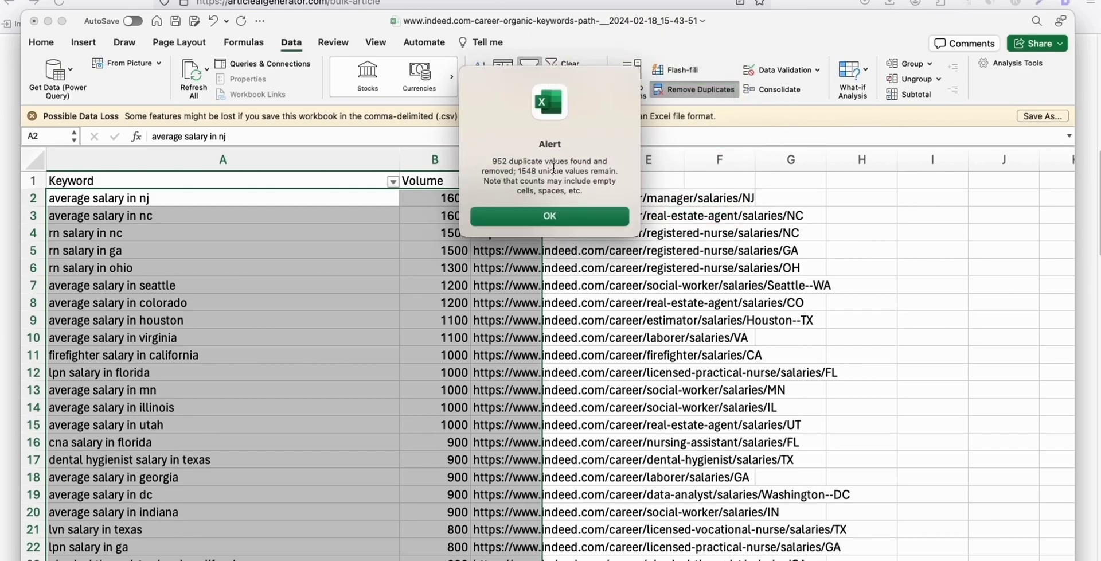
pyautogui.moveTo(503, 158); pyautogui.dragTo(574, 167)
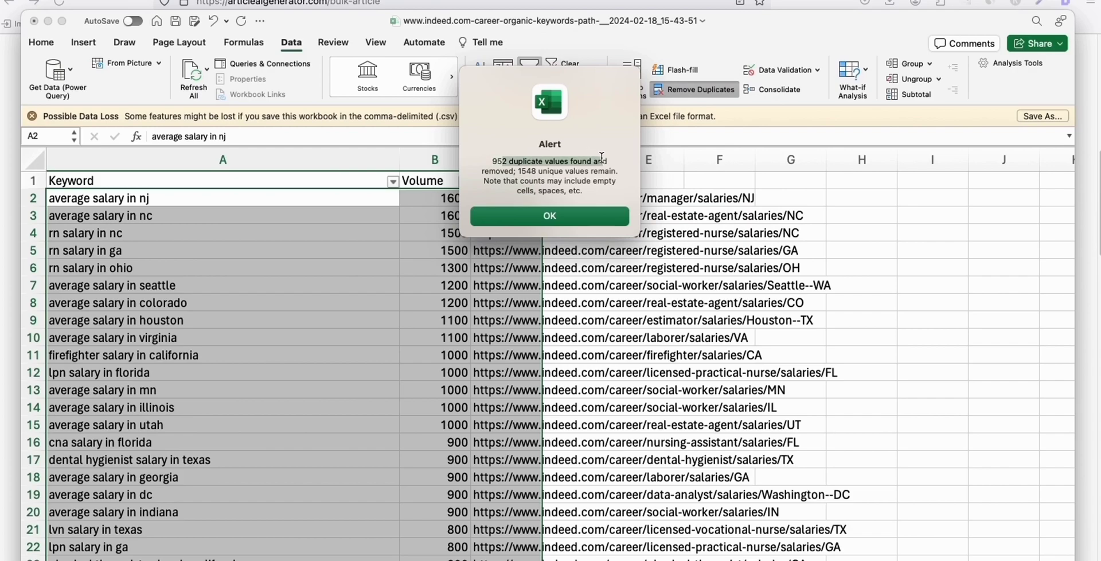
pyautogui.click(535, 165)
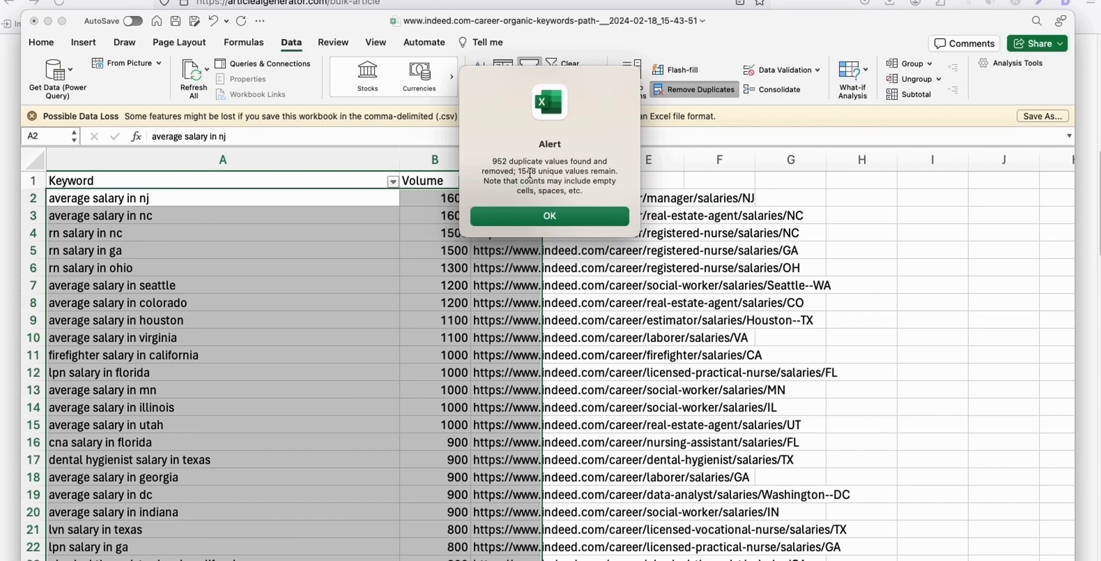
pyautogui.doubleClick(529, 172)
pyautogui.click(545, 215)
pyautogui.click(352, 299)
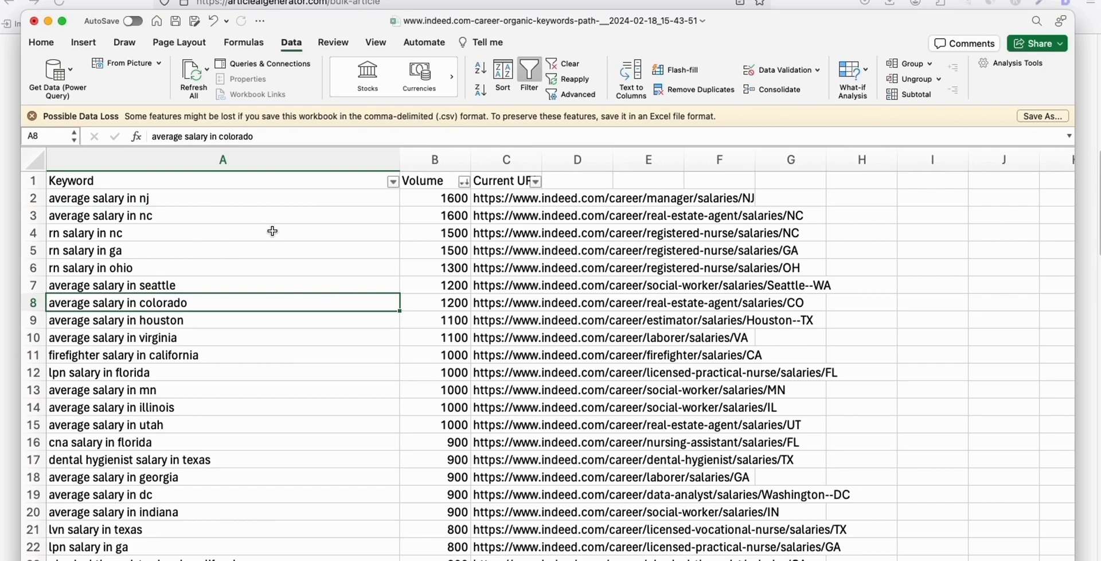
# Delete the header row containing Keyword, Volume and Current URL
pyautogui.click(677, 23)
pyautogui.doubleClick(739, 19)
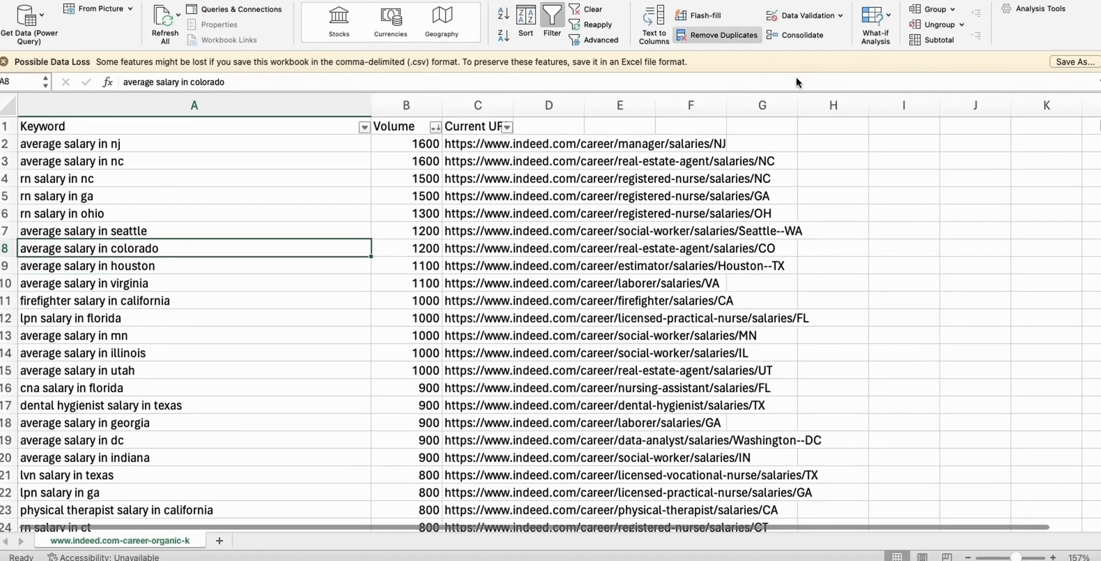
pyautogui.scroll(3, 877, 293)
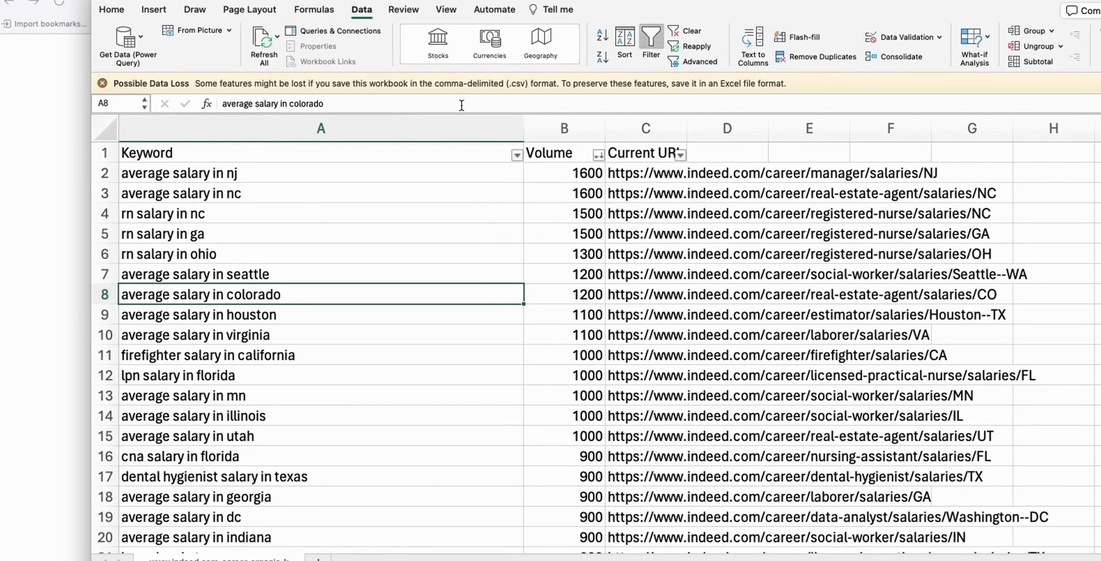
pyautogui.click(101, 157)
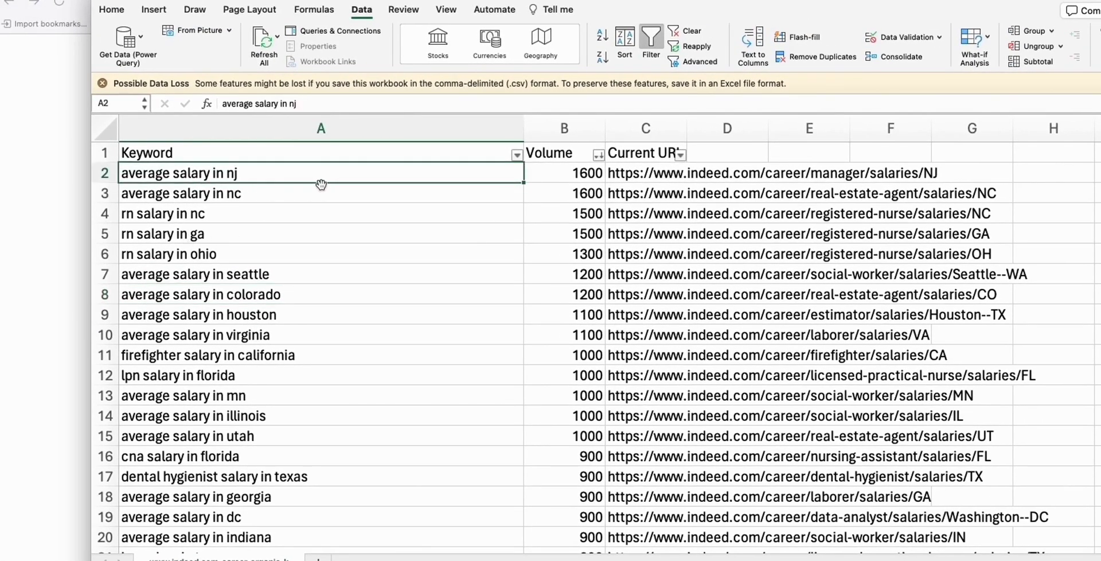
pyautogui.click(106, 154)
pyautogui.rightClick(106, 153)
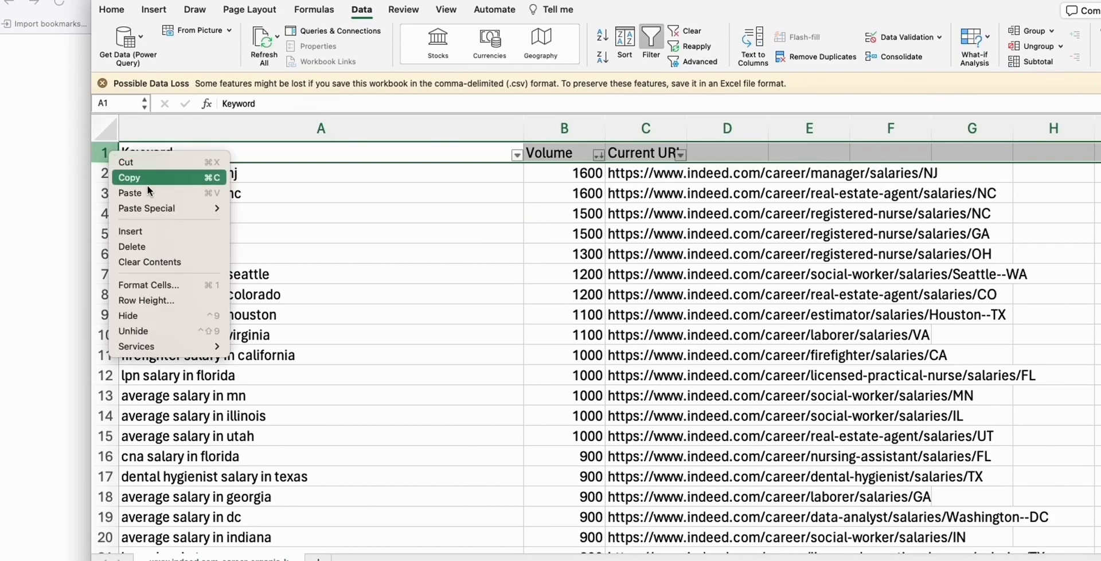
pyautogui.click(146, 241)
pyautogui.click(268, 271)
# Copy the first 50 keywords, A1 to A50, and paste them into the Keywords / Topics box of the bulk article generator in the browser
pyautogui.click(166, 160)
pyautogui.scroll(-7, 236, 227)
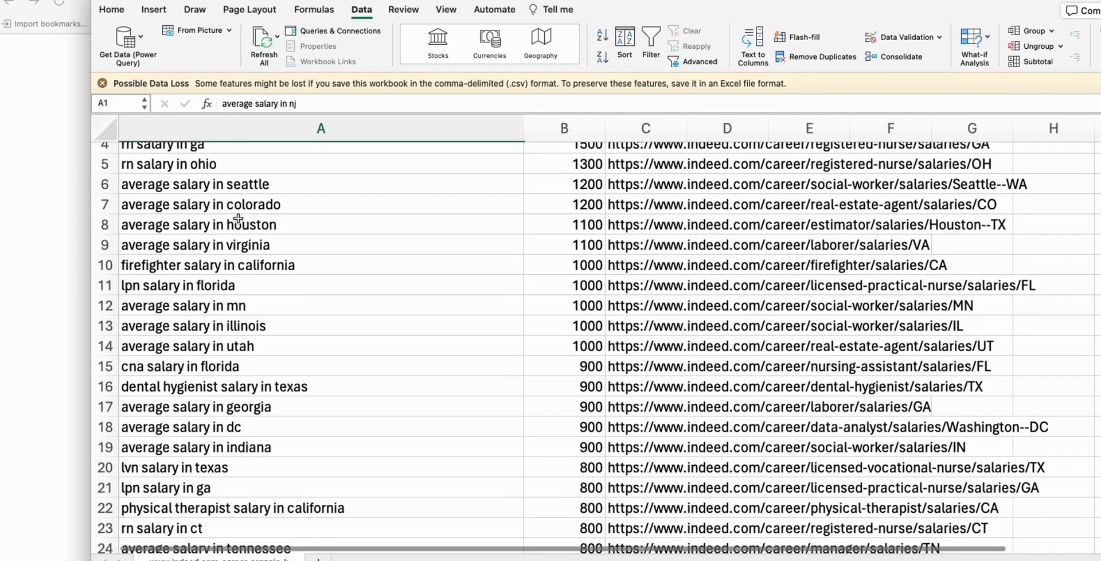
pyautogui.scroll(-12, 236, 226)
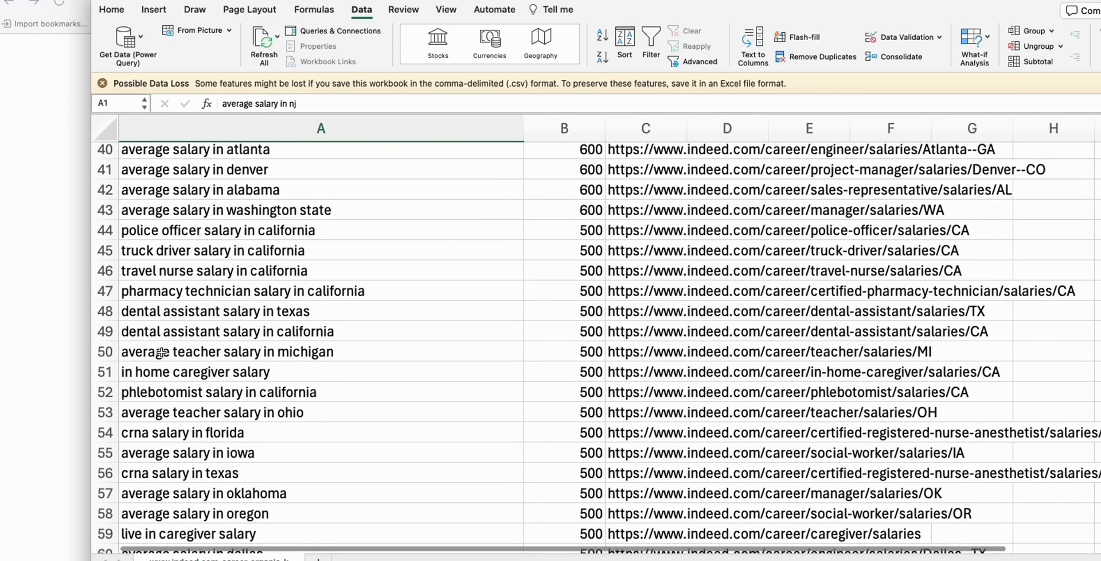
pyautogui.keyDown('shift'); pyautogui.click(162, 353); pyautogui.keyUp('shift')
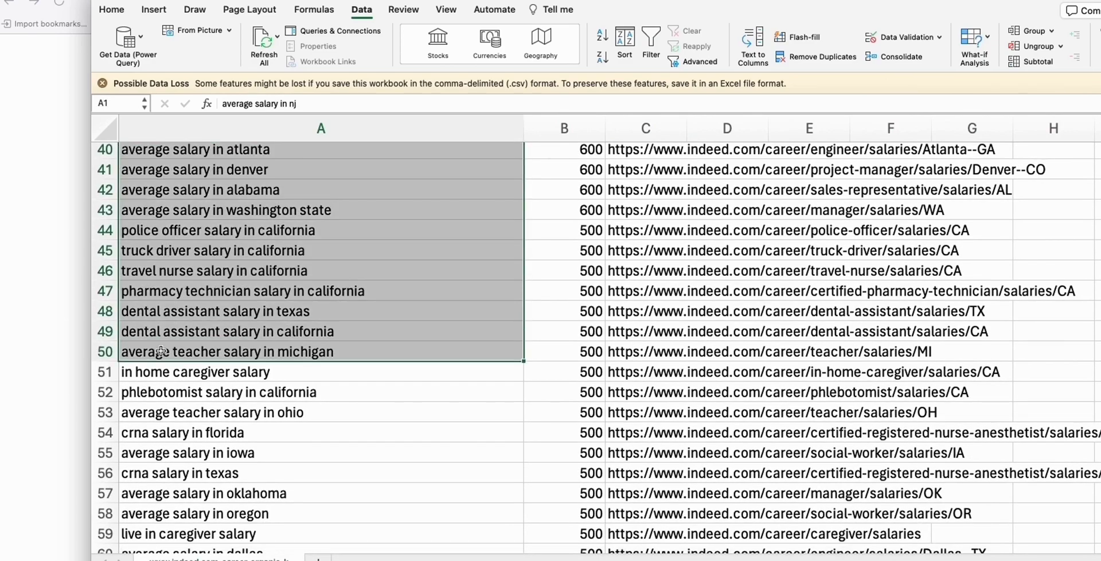
pyautogui.scroll(19, 162, 351)
pyautogui.press('super+c')
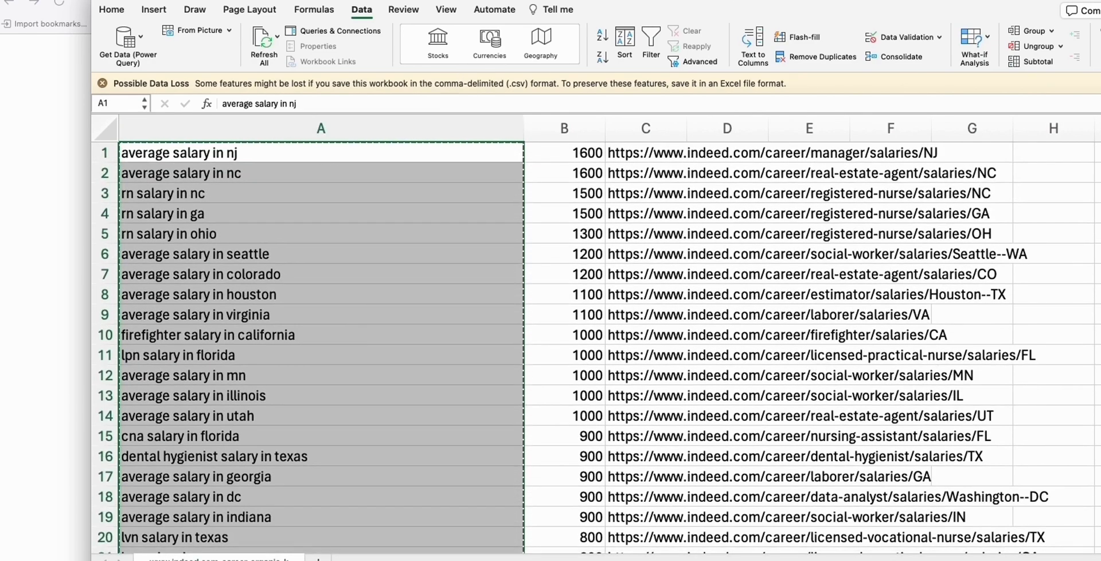
pyautogui.press('super+Tab')
pyautogui.press('super+v')
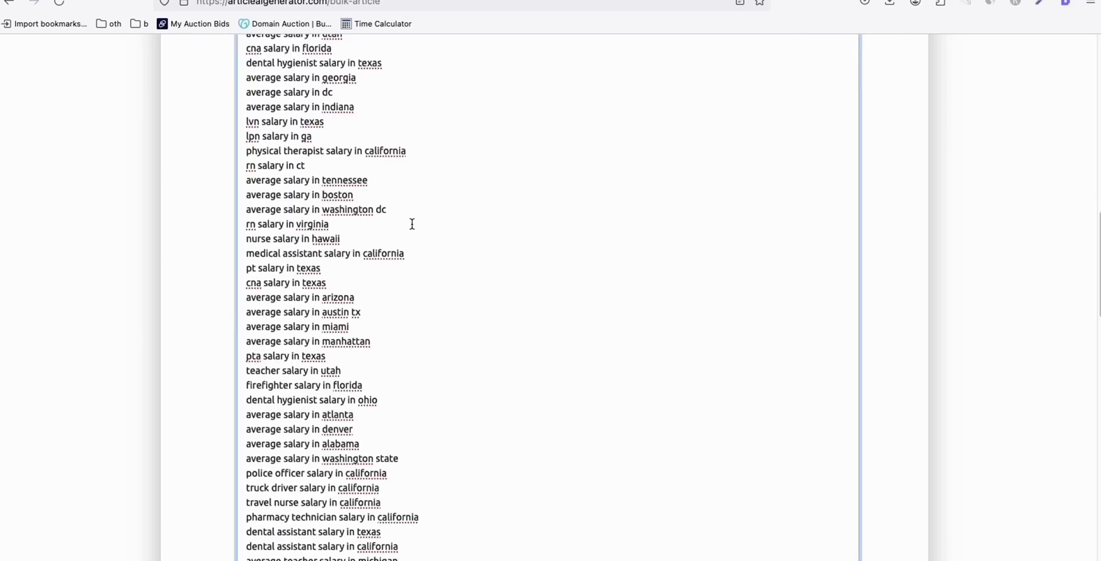
# Review the pasted keywords, the batch limit, and the article, image and WordPress posting options of the bulk article form
pyautogui.scroll(10, 411, 224)
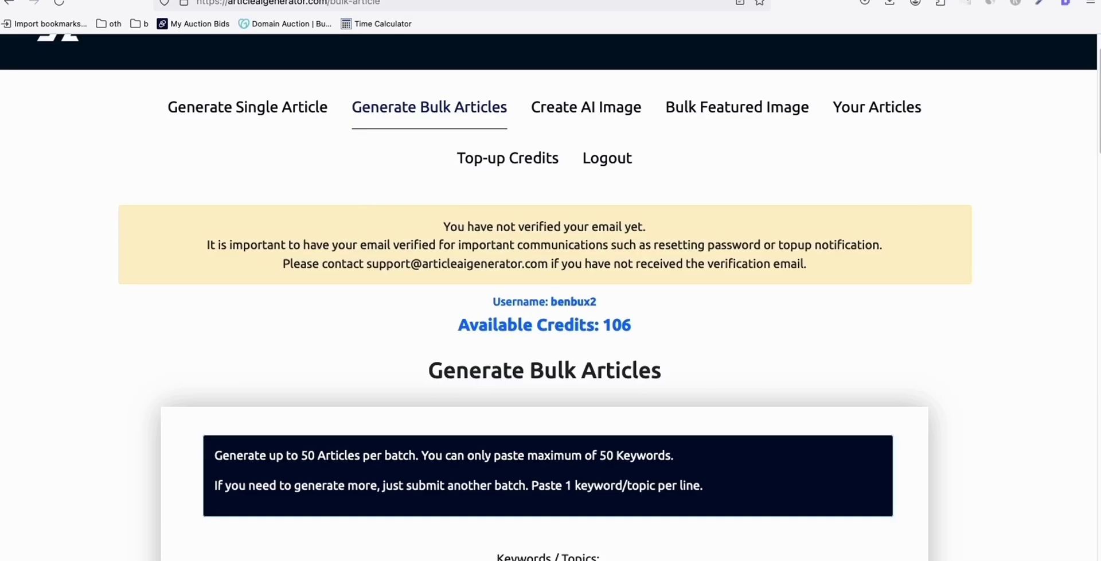
pyautogui.scroll(-6, 360, 215)
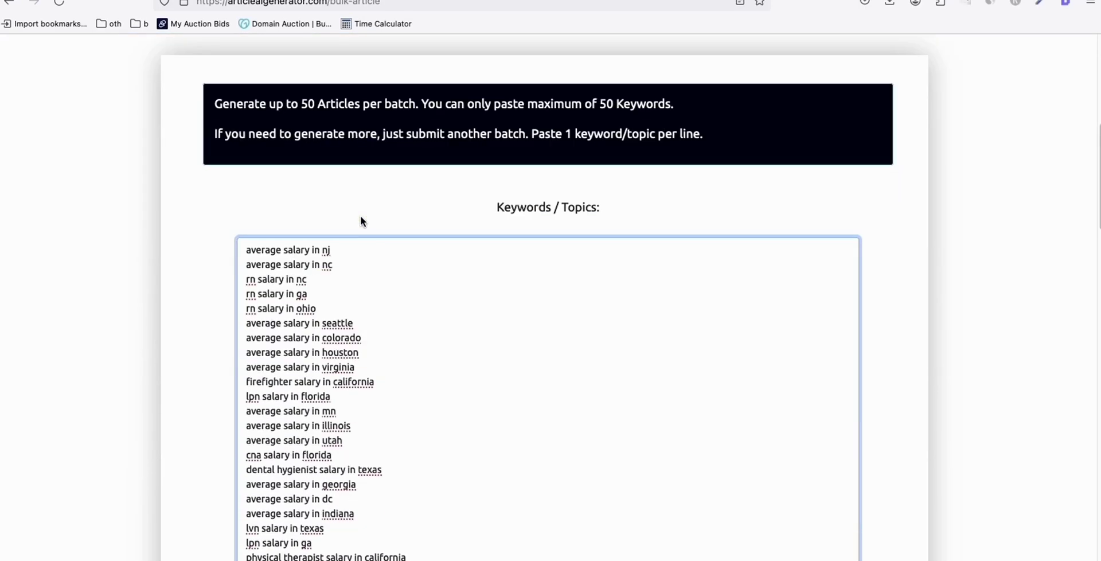
pyautogui.scroll(-12, 361, 221)
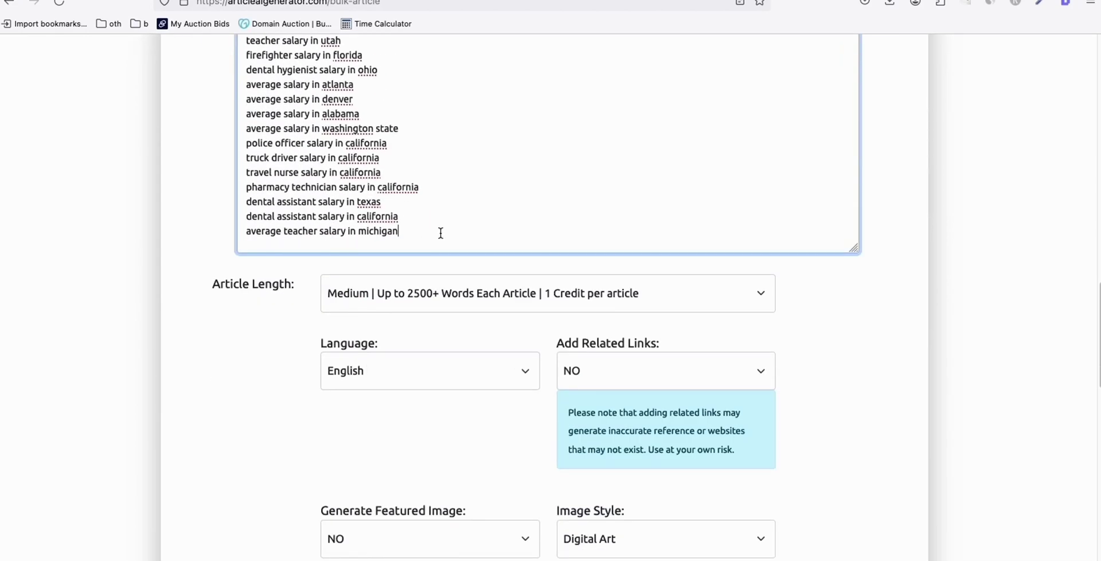
pyautogui.scroll(-4, 441, 233)
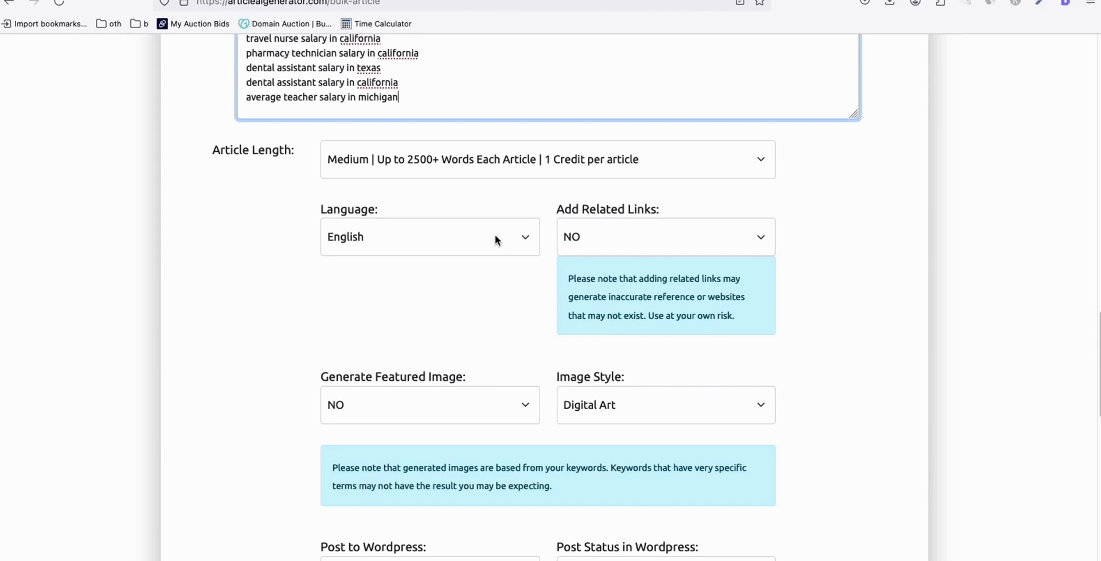
pyautogui.scroll(-8, 478, 236)
pyautogui.scroll(-4, 499, 262)
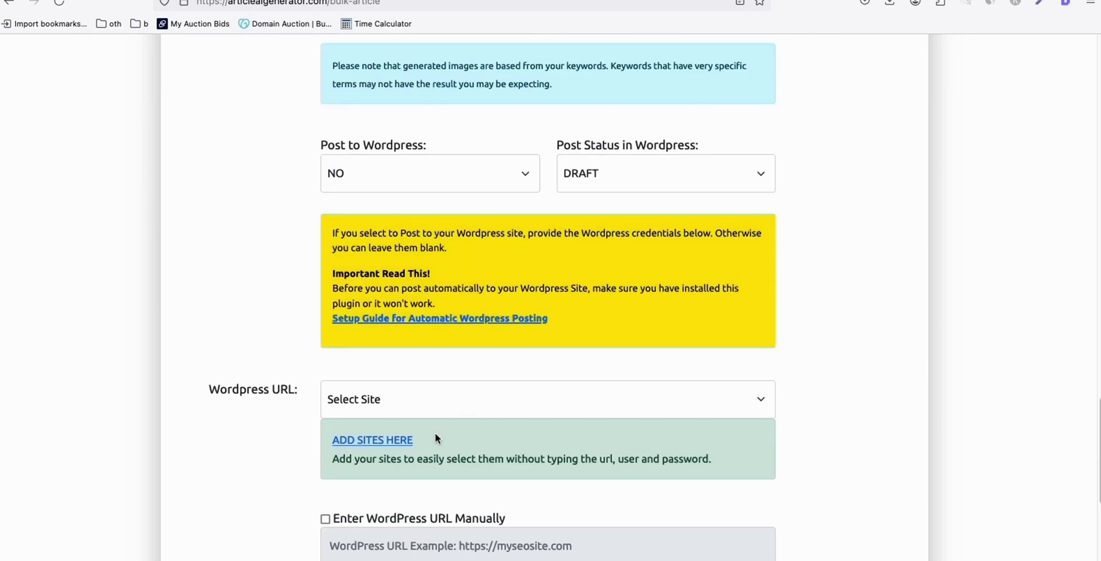
# Open the Add Sites page in a new tab and try filling in the WordPress username
pyautogui.rightClick(389, 447)
pyautogui.click(417, 377)
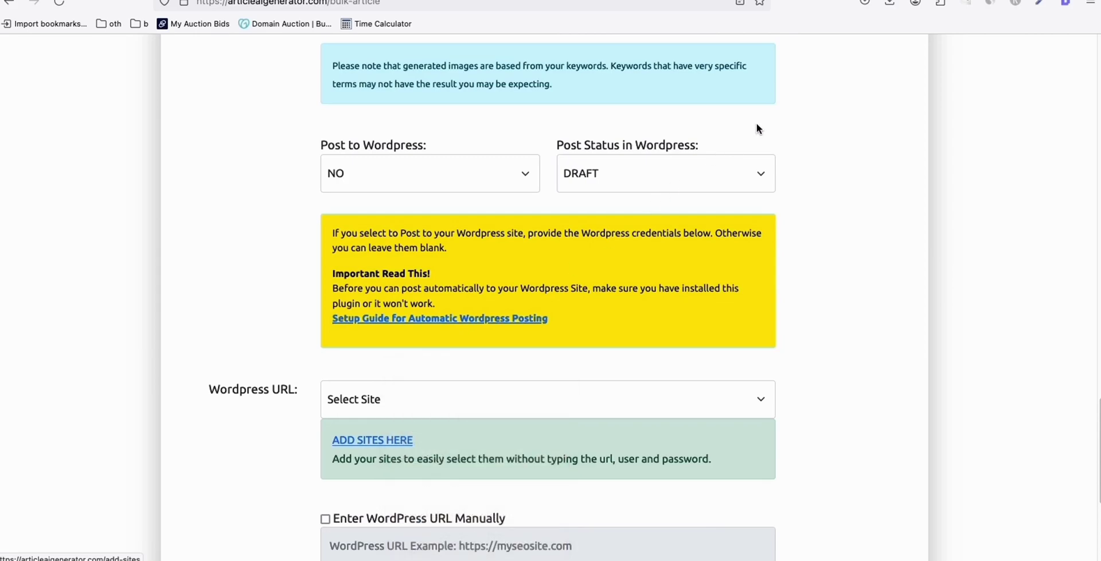
pyautogui.hotkey('ctrl', 'Tab')
pyautogui.scroll(-8, 502, 284)
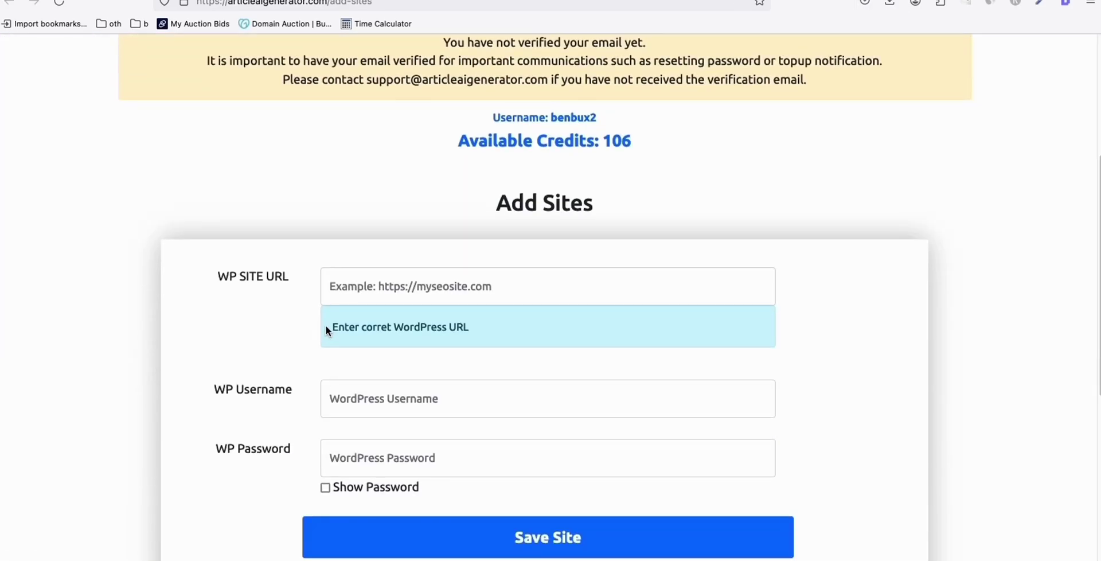
pyautogui.click(346, 398)
pyautogui.write('ras')
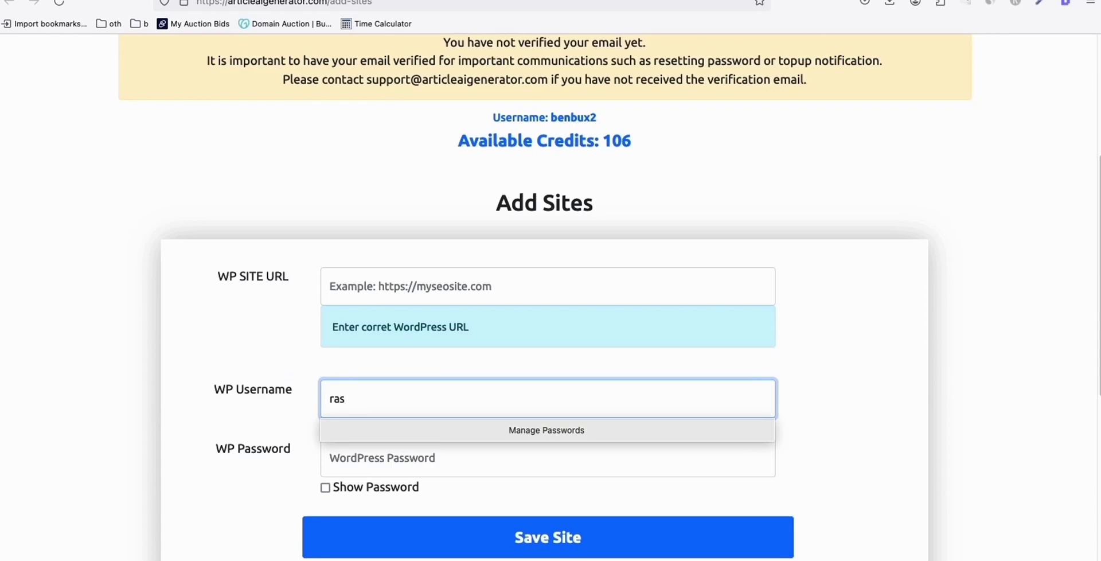
pyautogui.hotkey('ctrl', 'shift', 'Tab')
pyautogui.scroll(3, 244, 254)
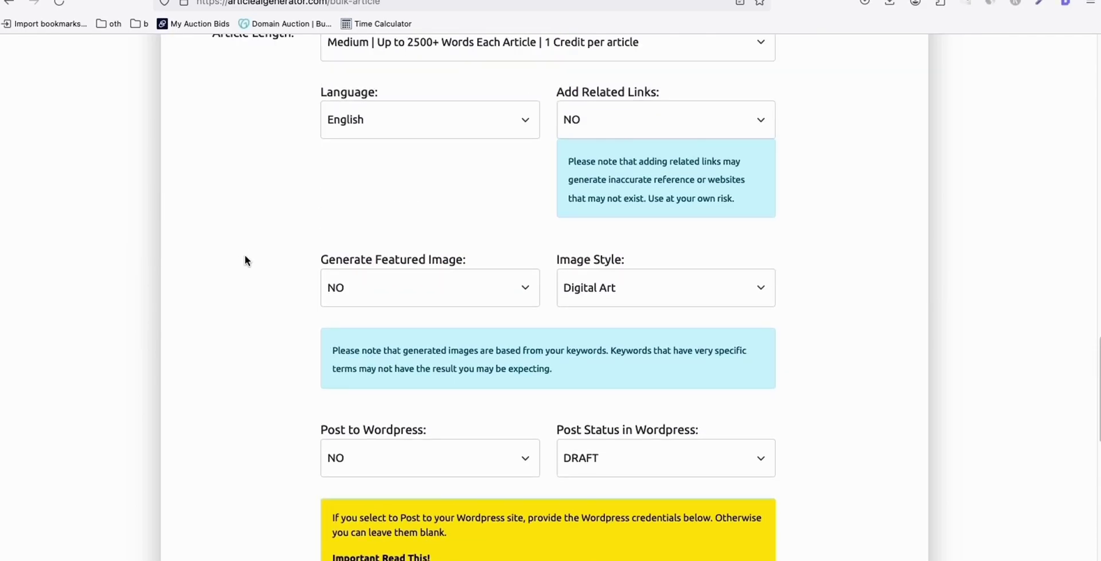
pyautogui.scroll(-3, 244, 254)
pyautogui.scroll(-1, 249, 259)
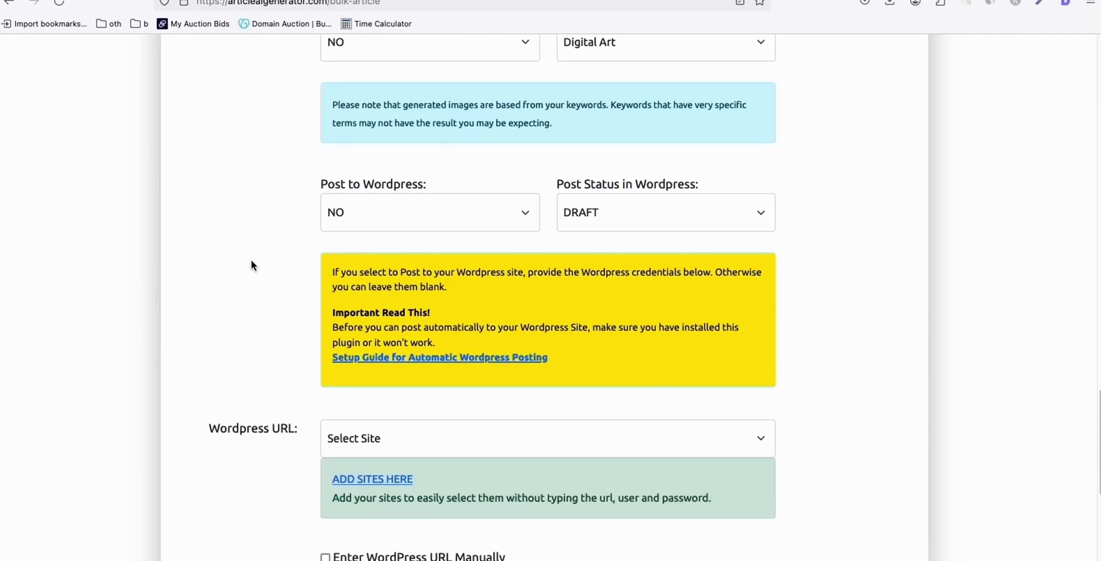
pyautogui.click(376, 442)
pyautogui.click(379, 511)
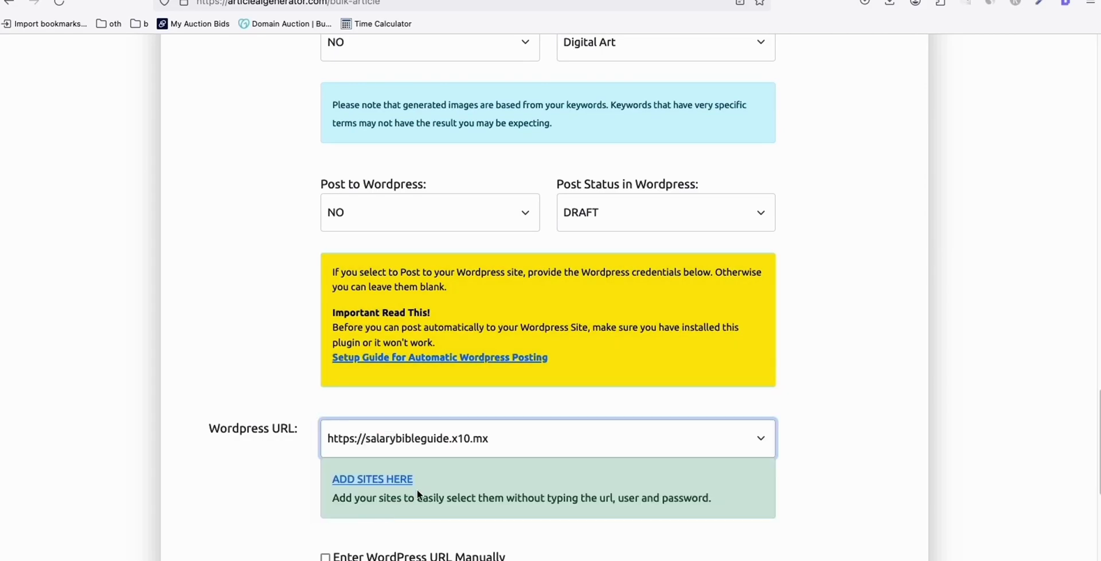
pyautogui.scroll(-5, 219, 274)
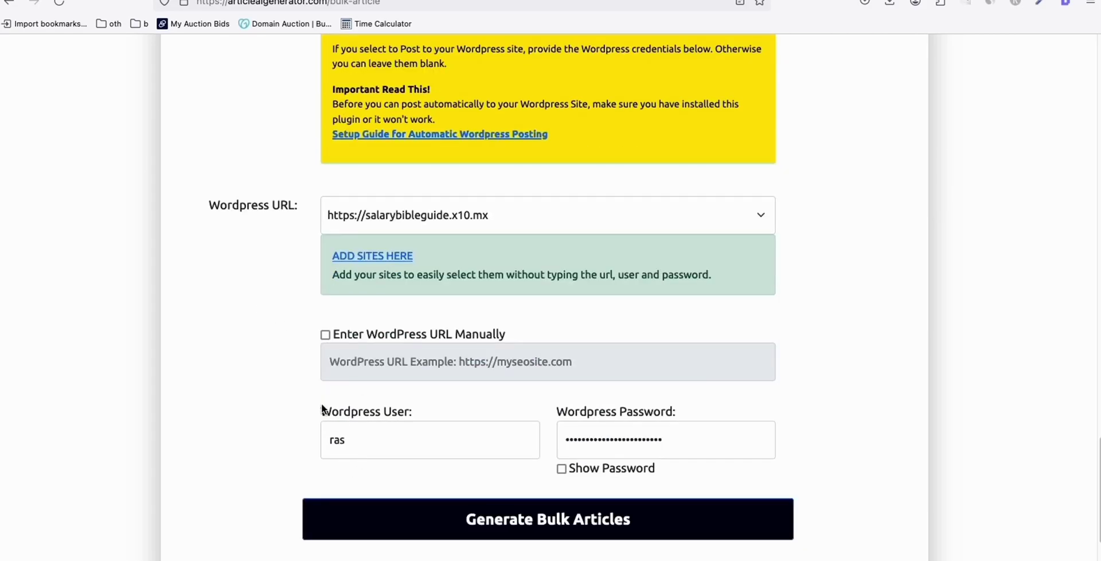
# Set Post to WordPress to YES and the post status to PUBLISHED
pyautogui.scroll(8, 319, 391)
pyautogui.click(338, 370)
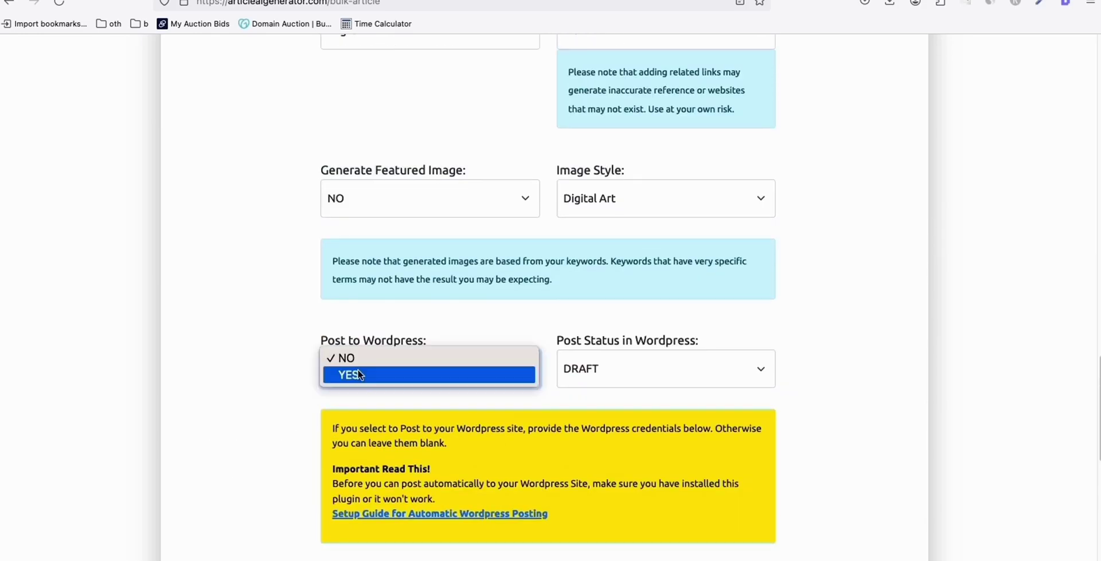
pyautogui.click(357, 376)
pyautogui.click(335, 343)
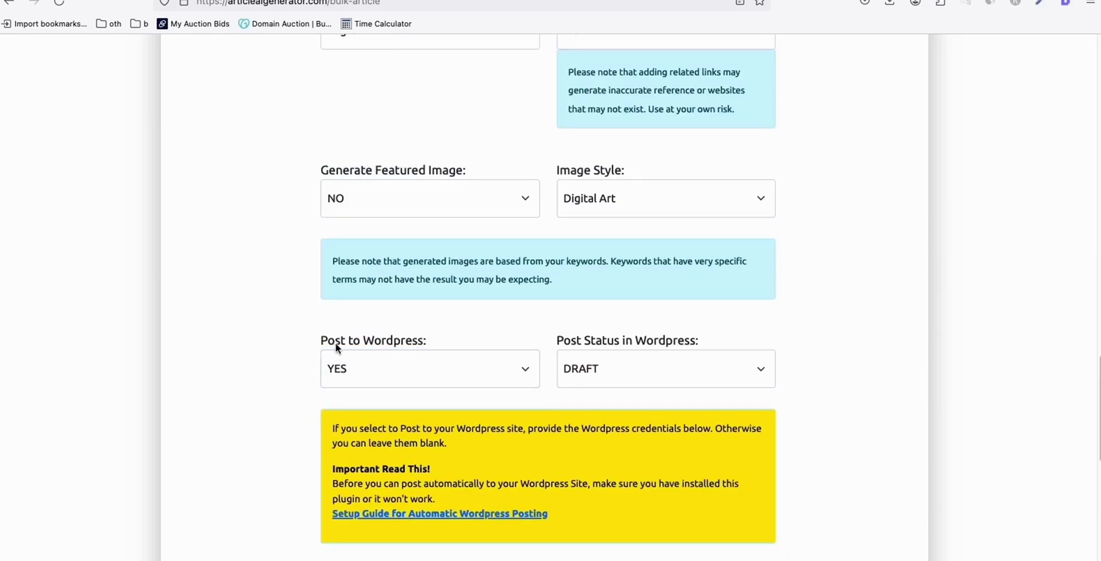
pyautogui.scroll(1, 523, 340)
pyautogui.click(618, 375)
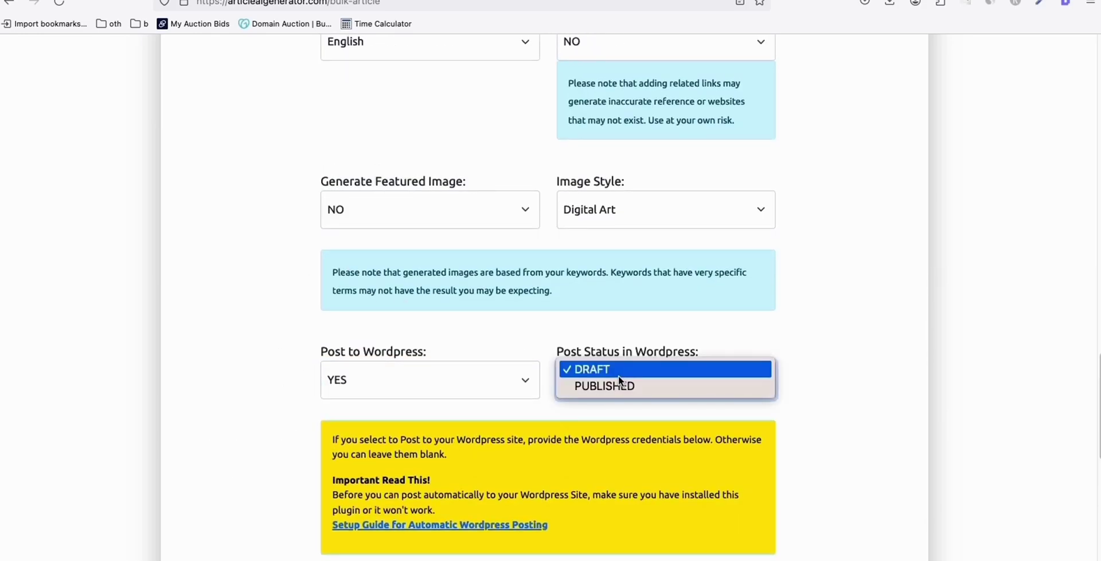
pyautogui.click(625, 384)
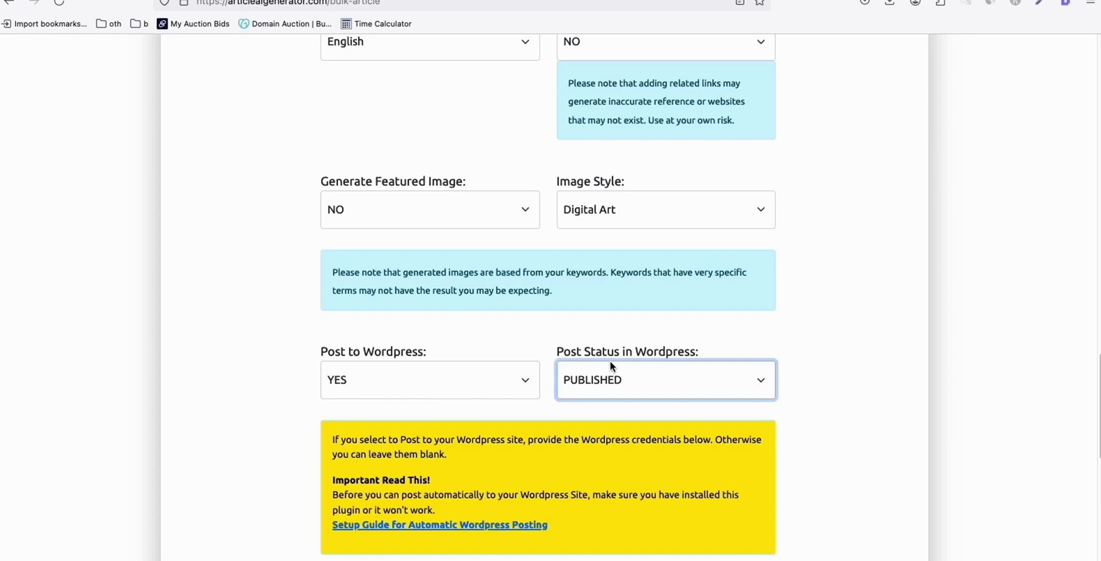
# Recheck the keywords and posting options, submit the bulk article generation, and open the list of generated articles
pyautogui.scroll(6, 597, 352)
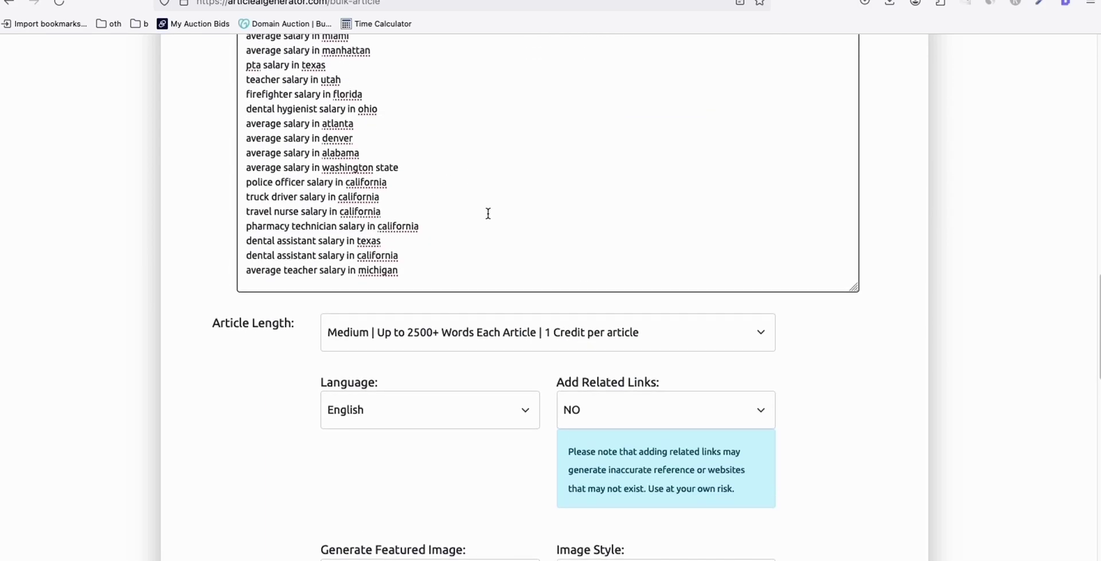
pyautogui.scroll(7, 489, 215)
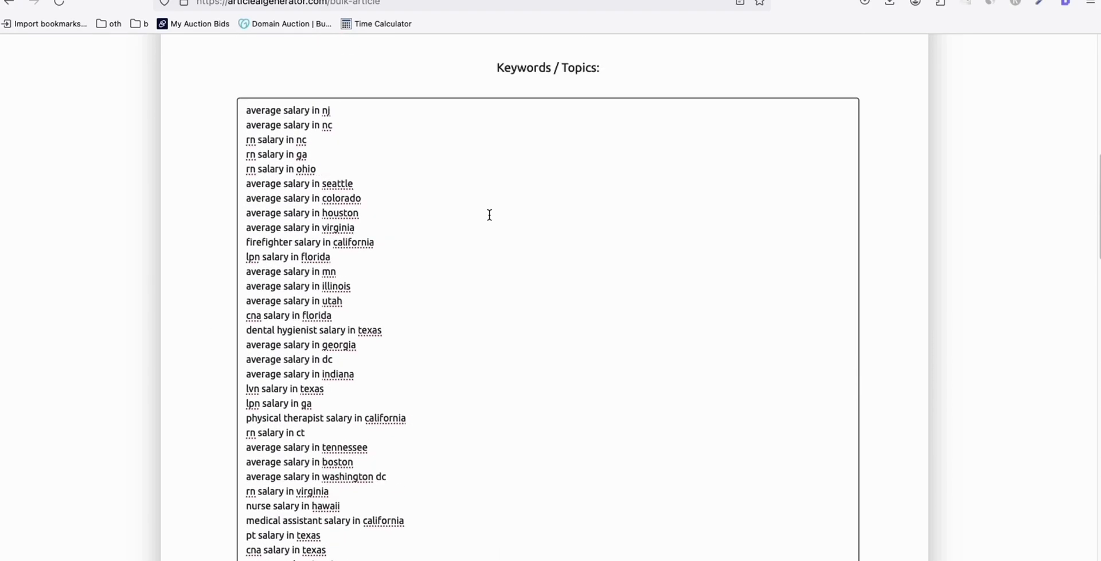
pyautogui.scroll(-15, 490, 215)
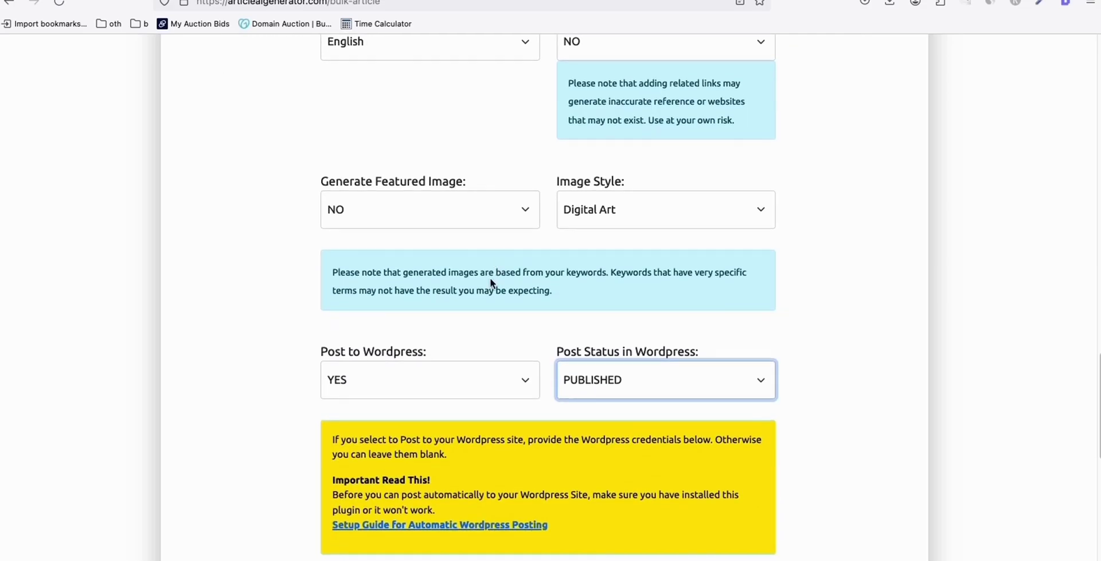
pyautogui.scroll(-6, 442, 267)
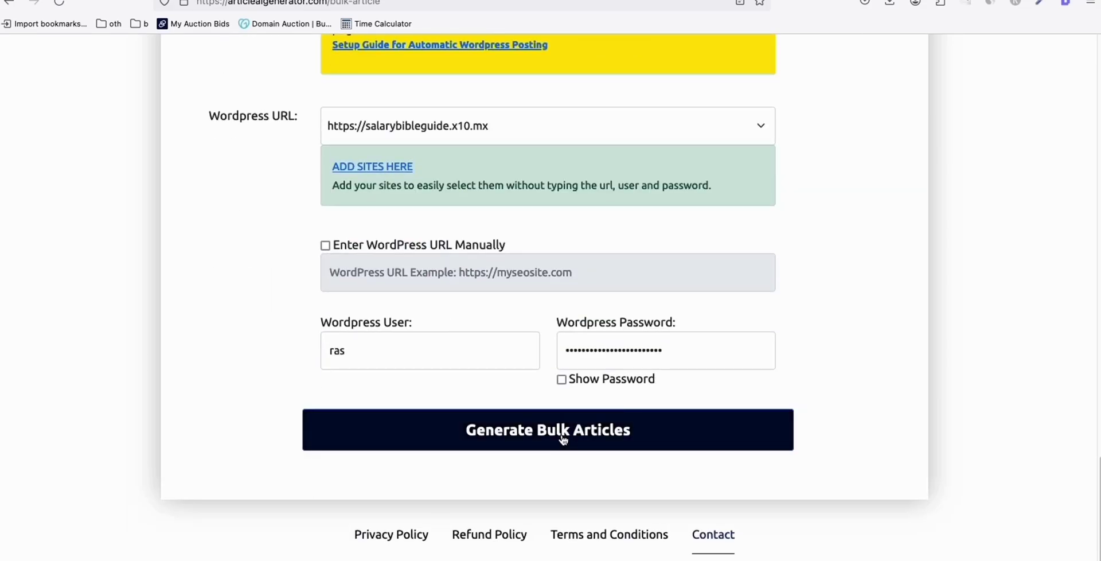
pyautogui.click(562, 437)
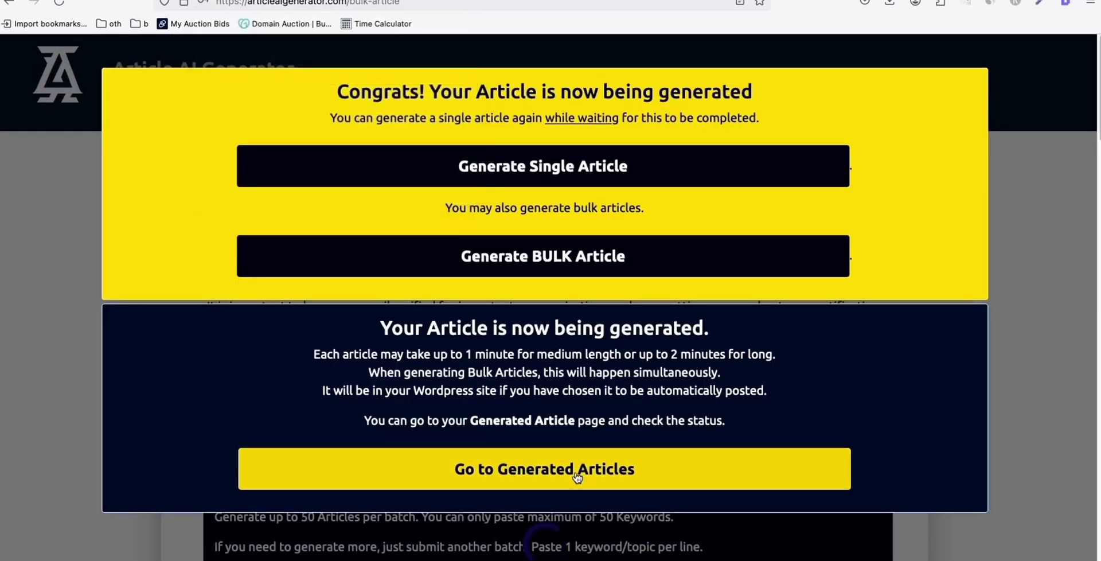
pyautogui.click(582, 470)
pyautogui.scroll(-10, 660, 239)
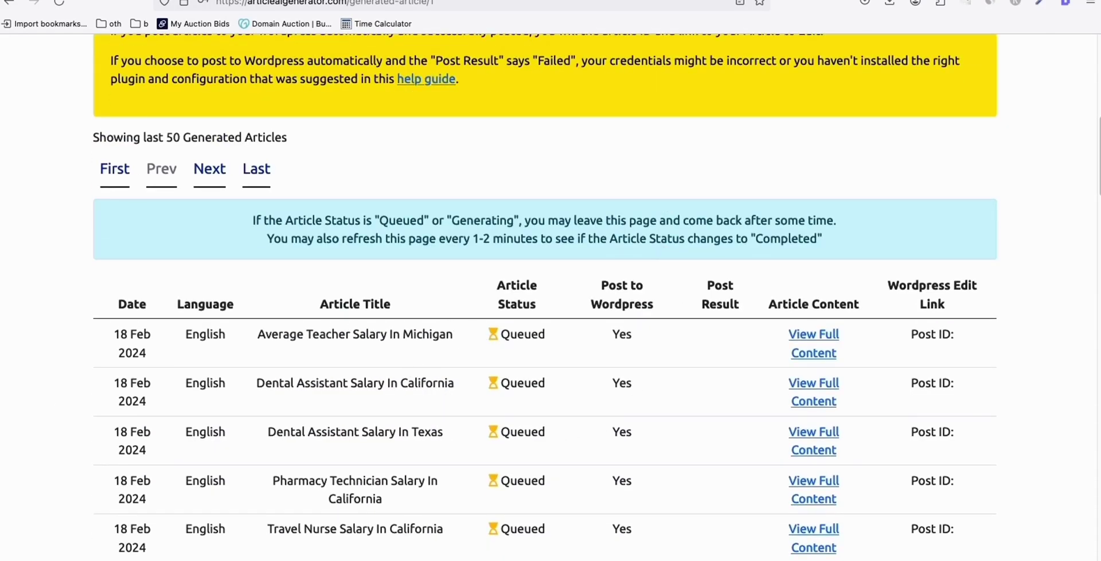
# Switch to the WordPress admin window, check the posts list, and save the permalink structure as Post name
pyautogui.press('super+grave')
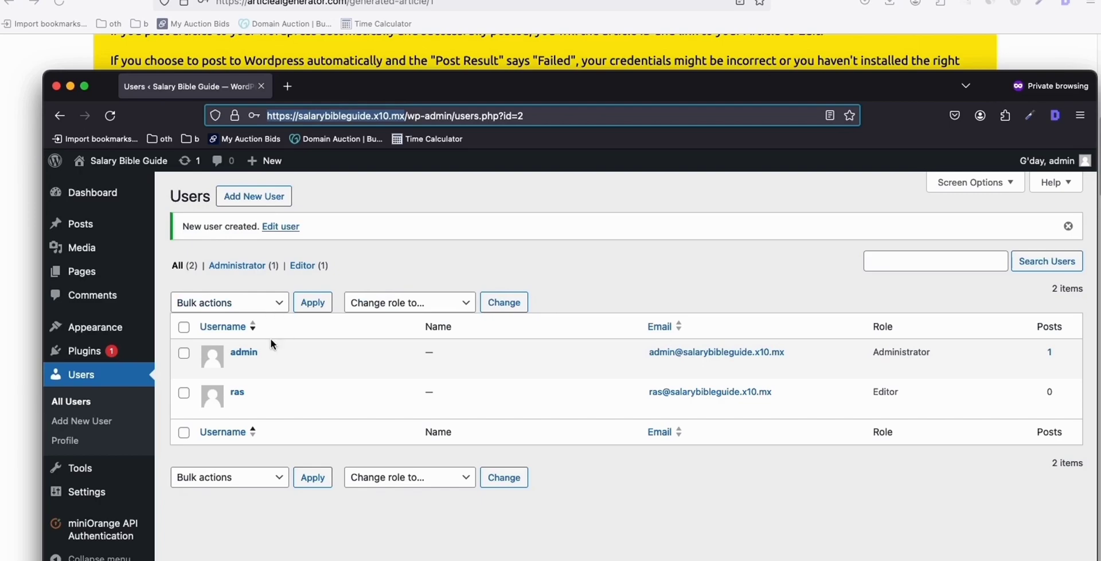
pyautogui.click(83, 229)
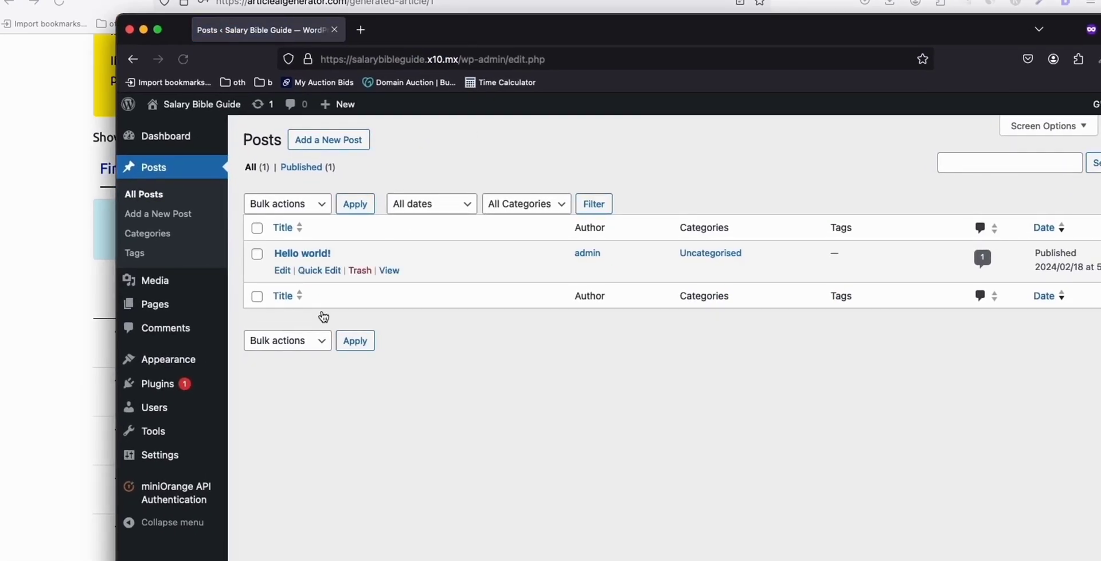
pyautogui.moveTo(172, 463)
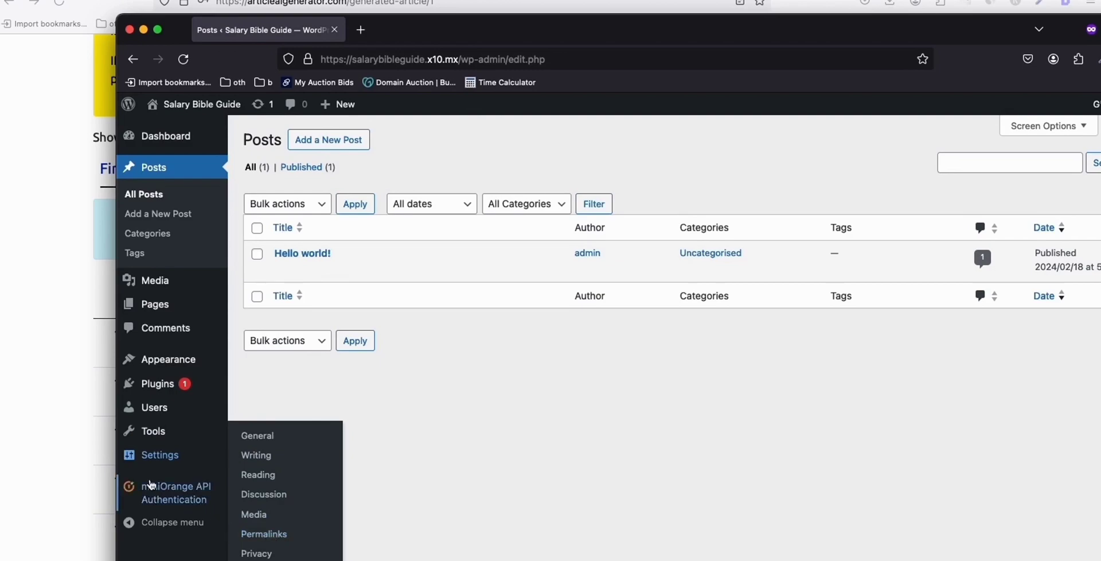
pyautogui.click(264, 535)
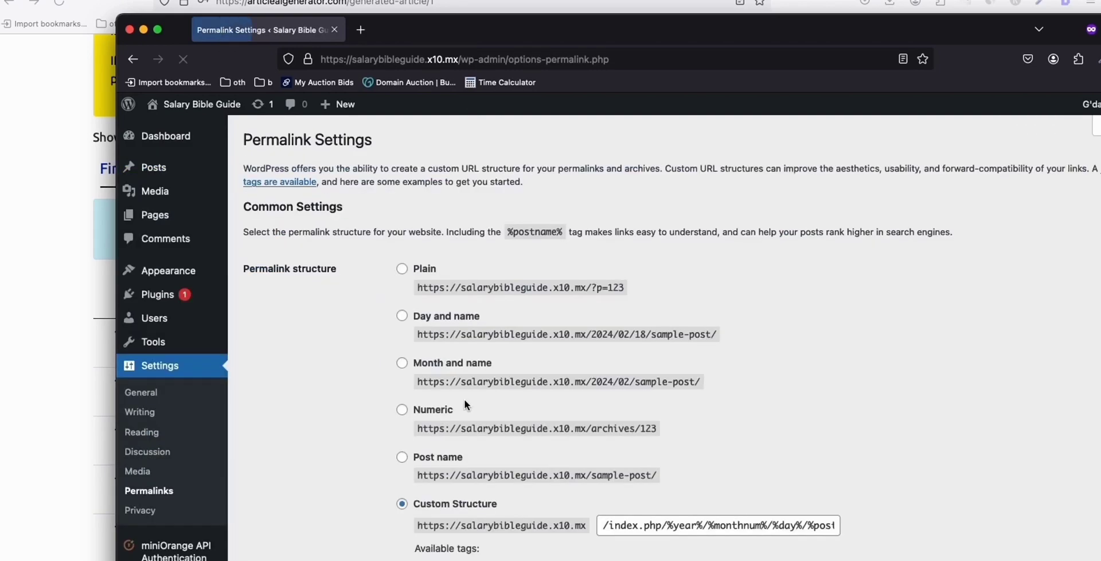
pyautogui.scroll(-3, 476, 252)
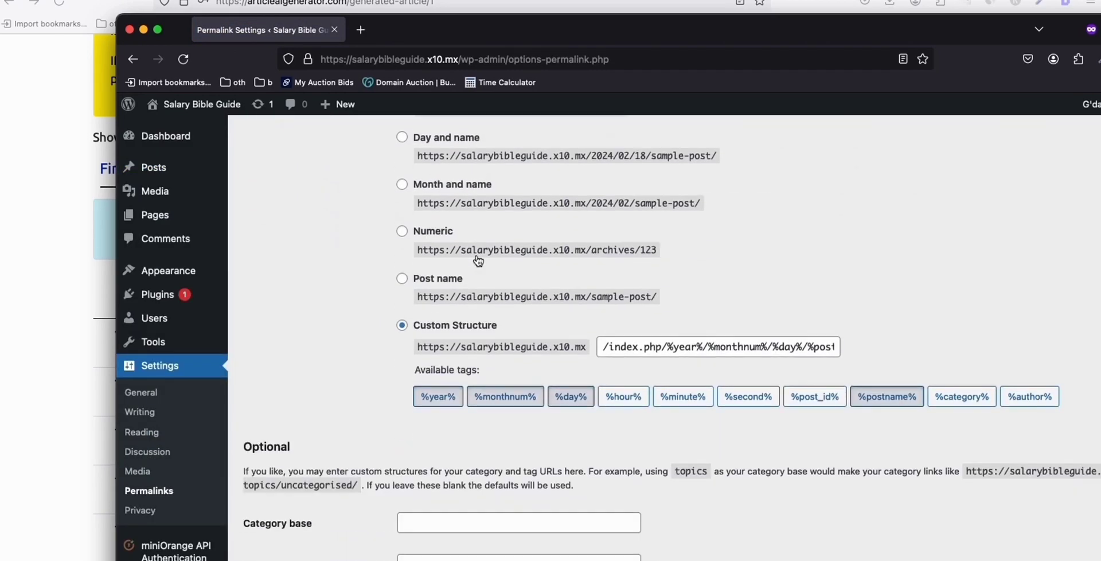
pyautogui.click(421, 281)
pyautogui.scroll(-2, 598, 236)
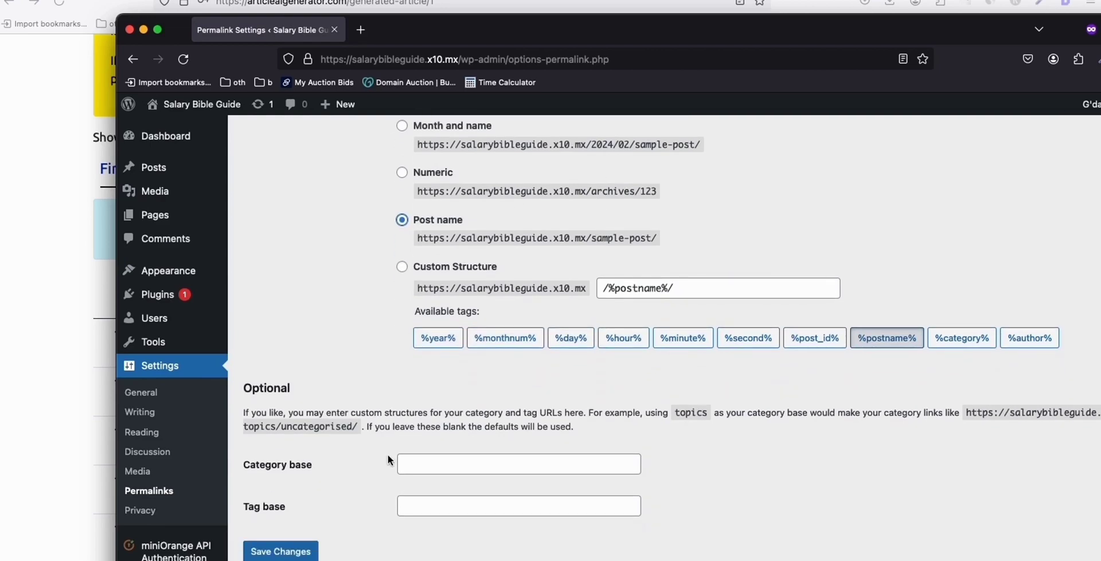
pyautogui.click(281, 549)
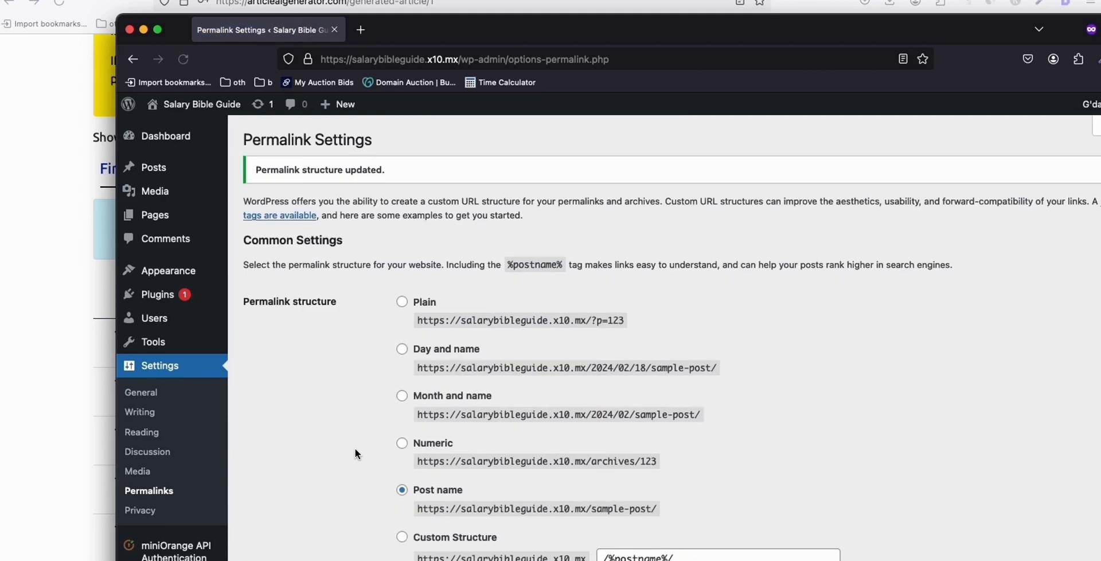
pyautogui.scroll(-5, 472, 348)
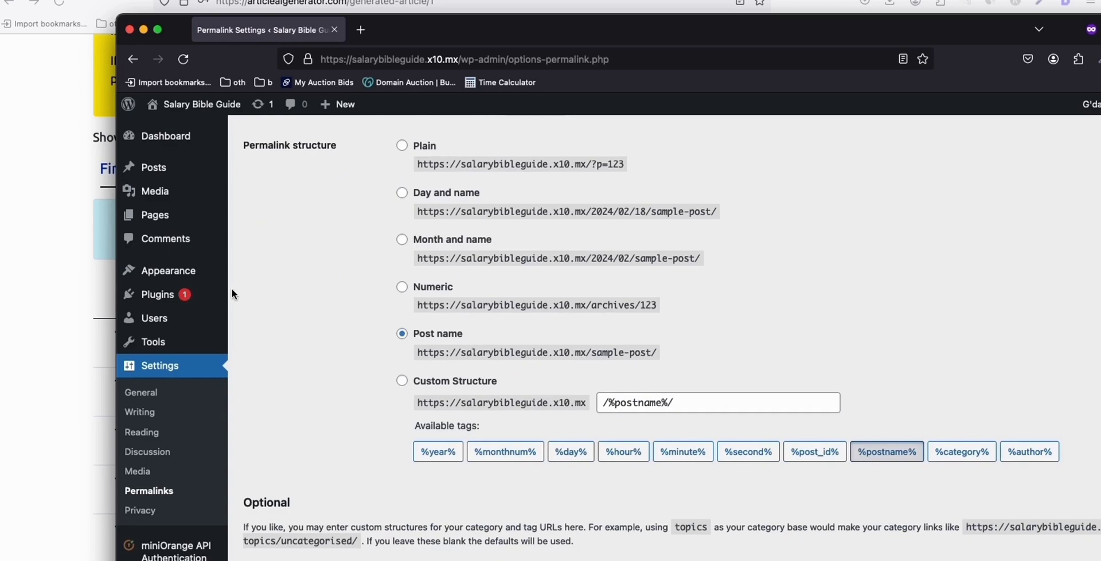
# Find the Neve theme among the WordPress themes, install and activate it, and open it in the customiser
pyautogui.moveTo(183, 269)
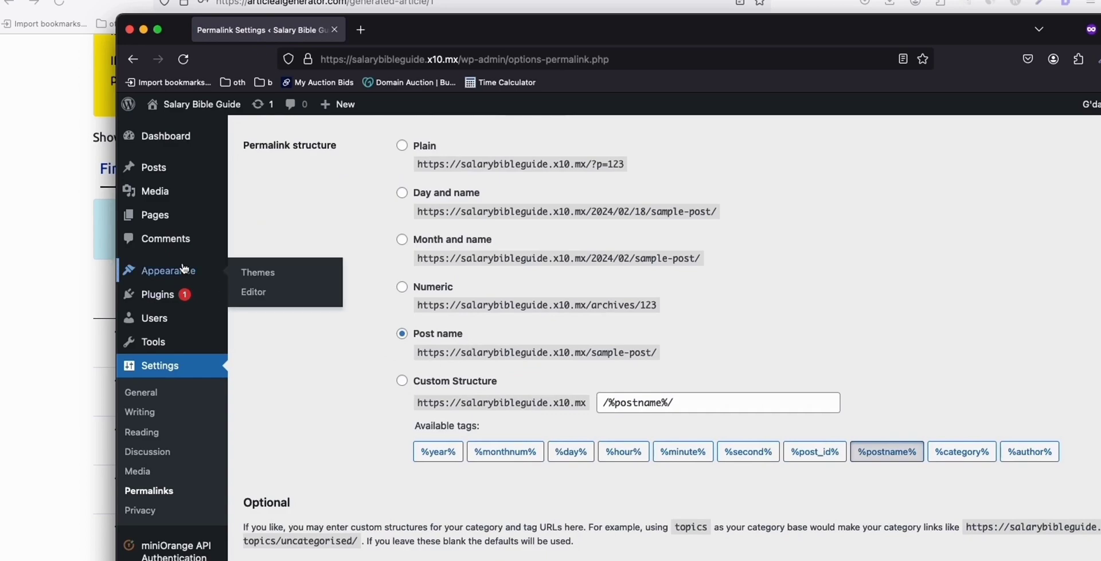
pyautogui.click(252, 273)
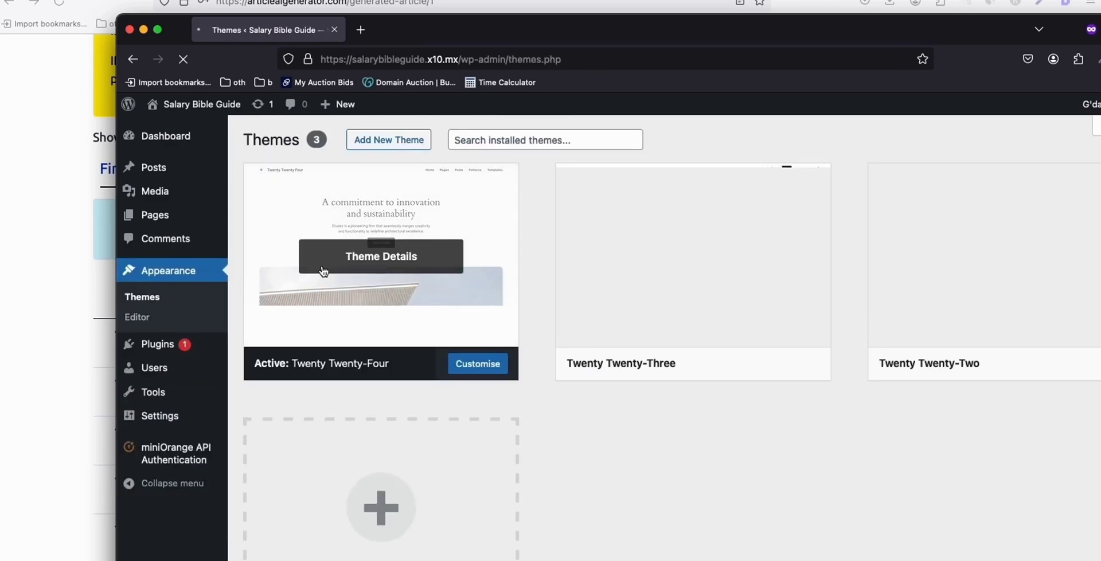
pyautogui.click(495, 140)
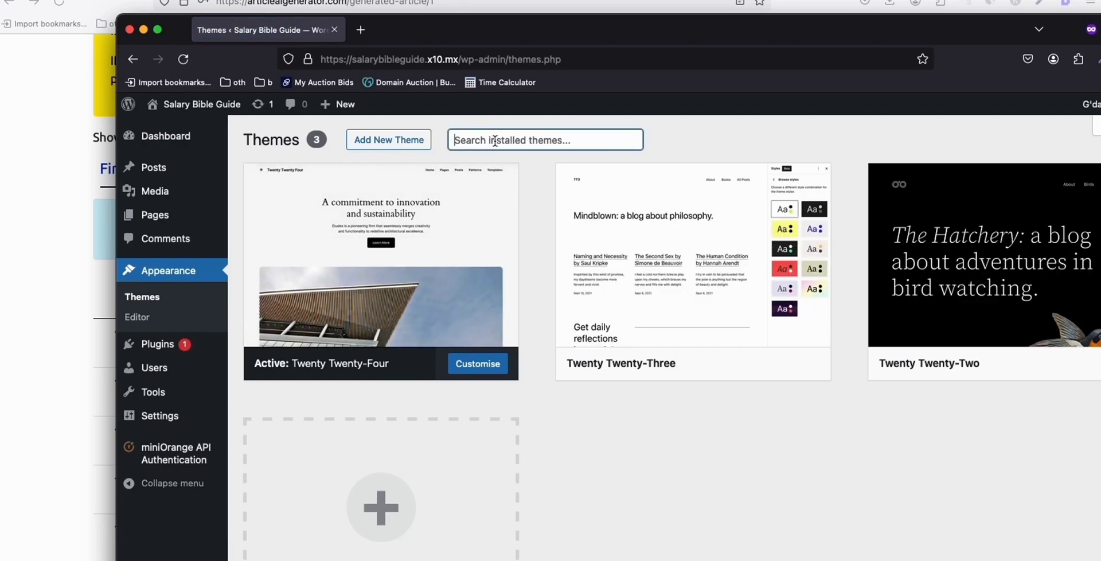
pyautogui.write('ne')
pyautogui.click(408, 139)
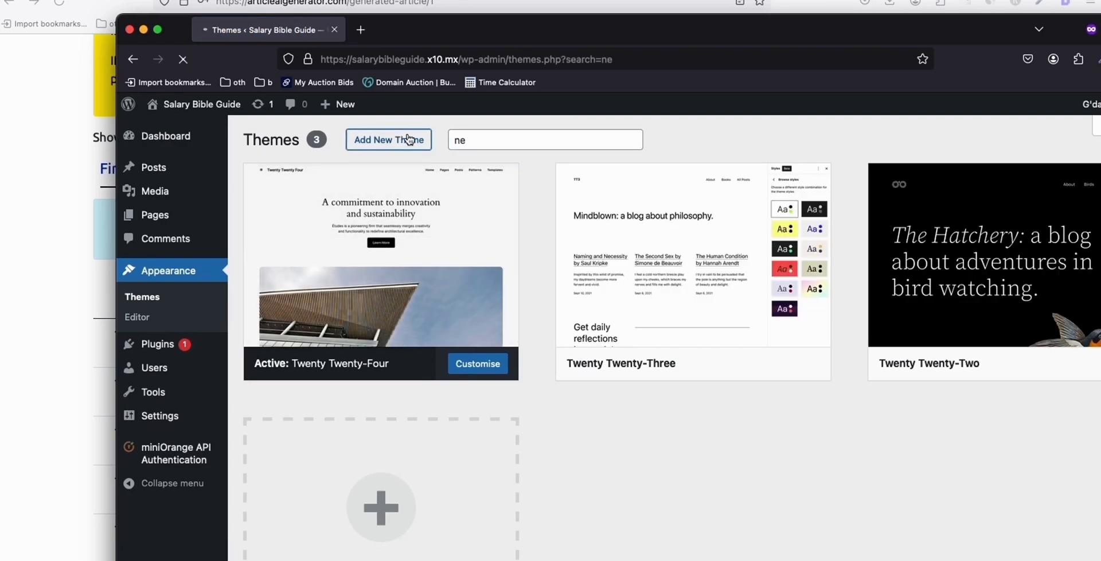
pyautogui.click(909, 185)
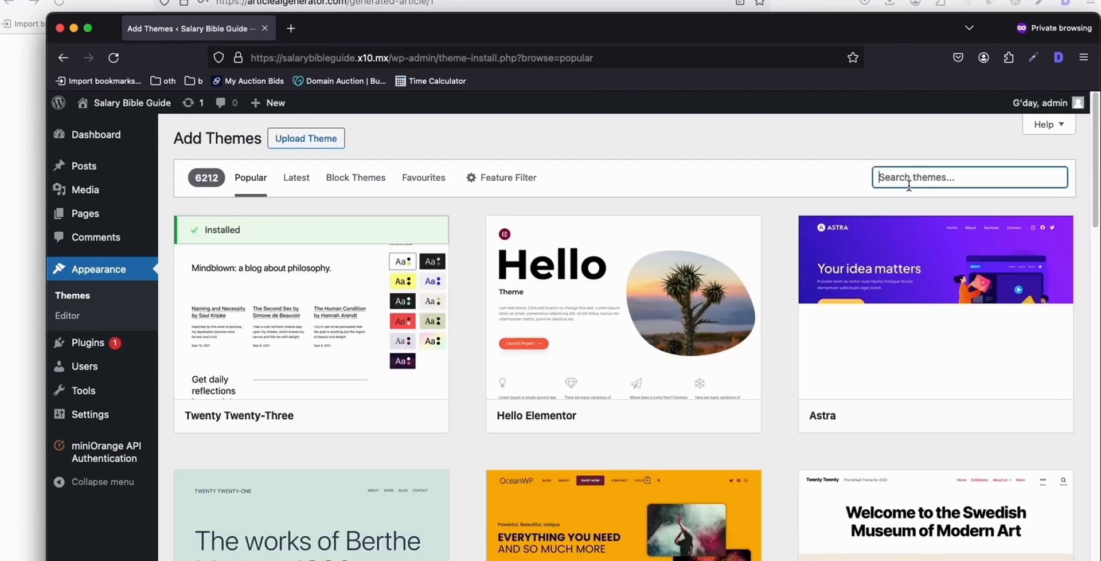
pyautogui.write('neve')
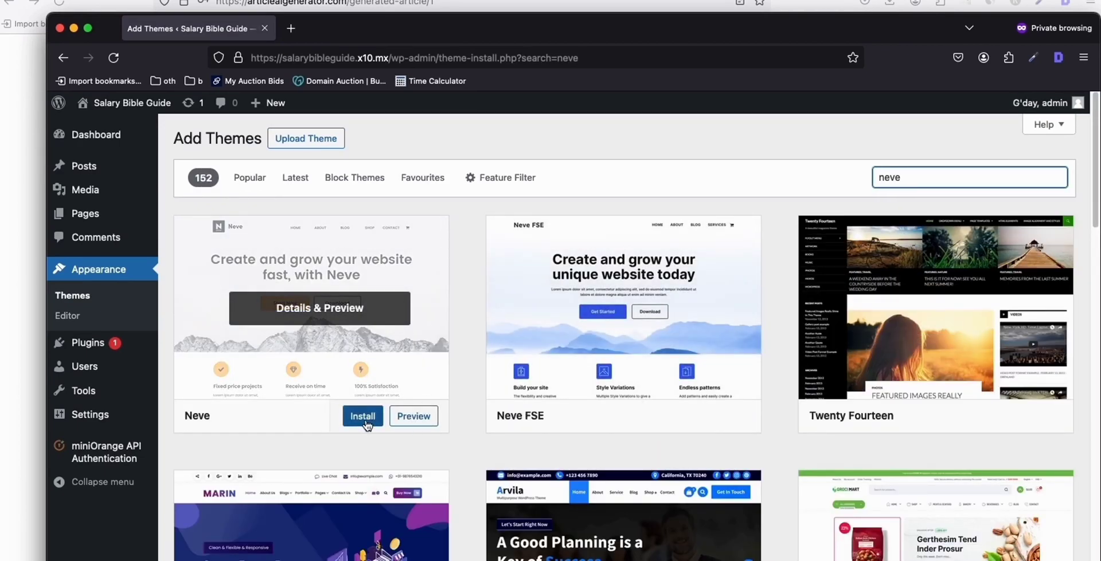
pyautogui.click(363, 416)
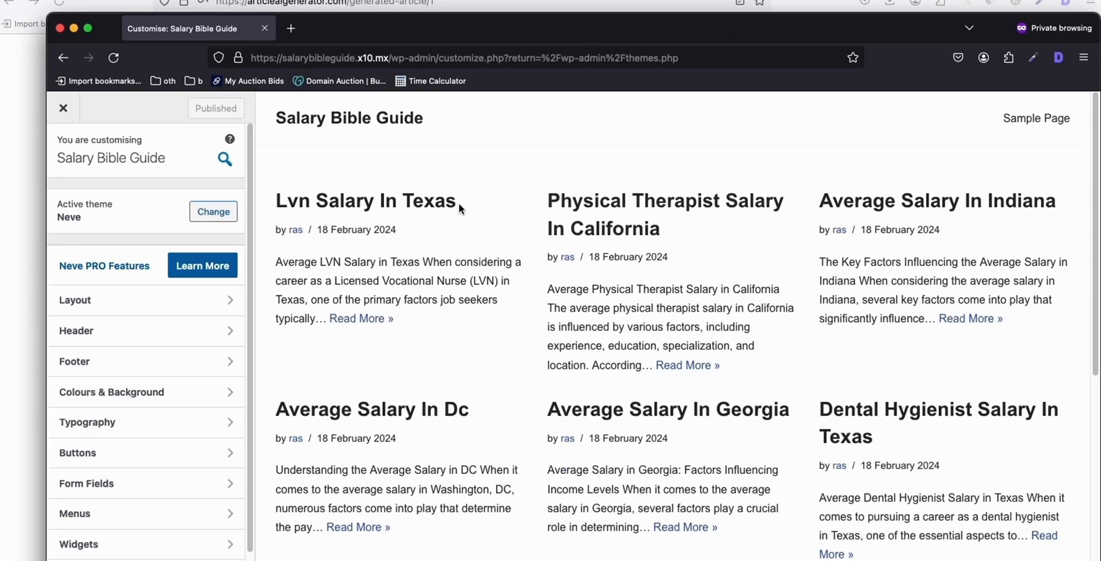
# Look over the posts in the Neve customiser preview, and open the Themes page in a separate tab
pyautogui.scroll(-5, 667, 257)
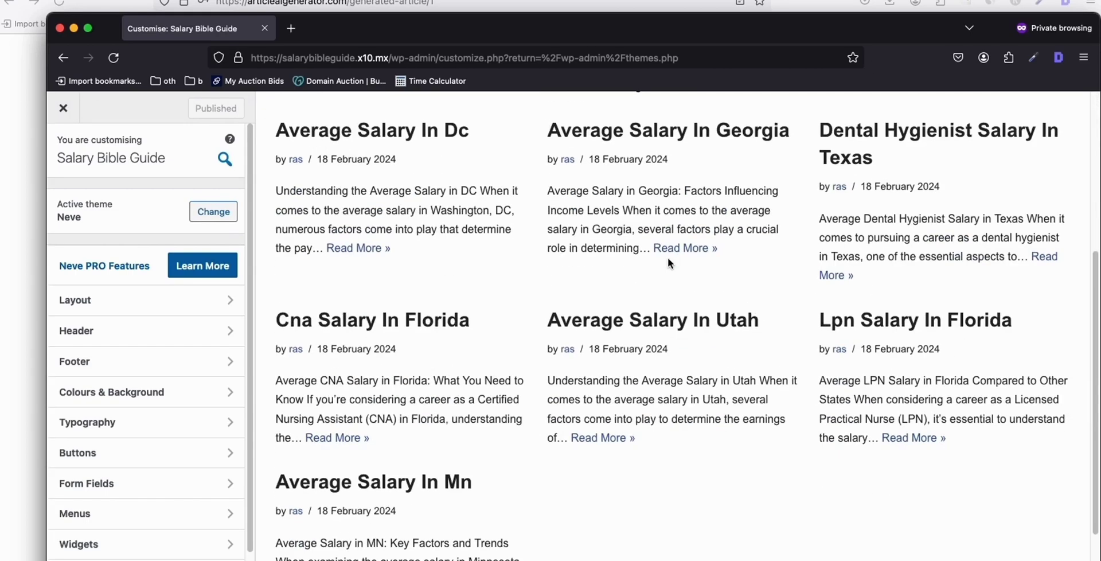
pyautogui.scroll(1, 667, 256)
pyautogui.moveTo(631, 28); pyautogui.dragTo(674, 29)
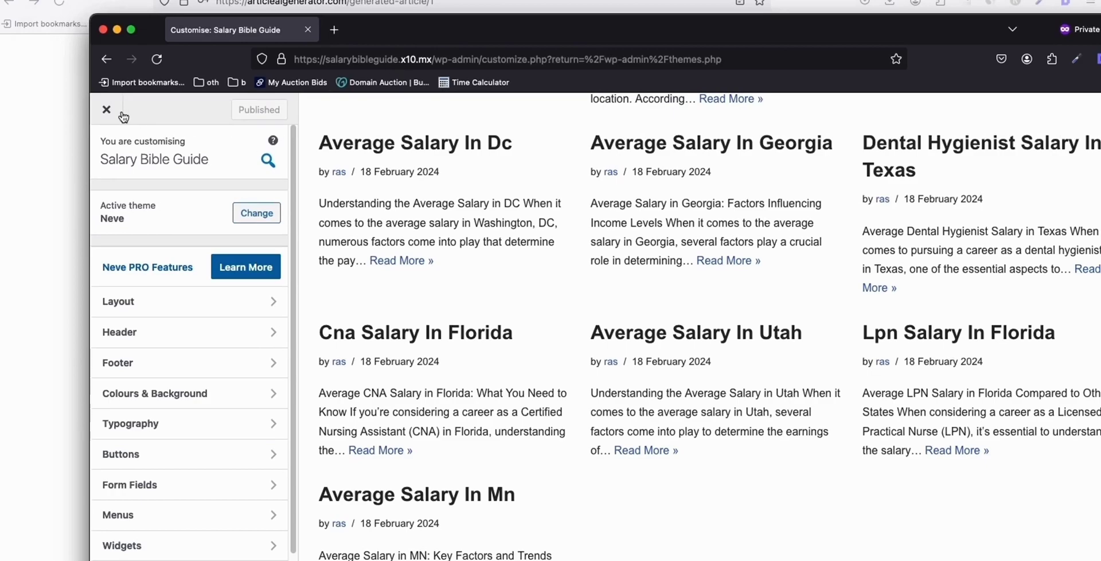
pyautogui.rightClick(111, 109)
pyautogui.click(113, 110)
pyautogui.click(399, 32)
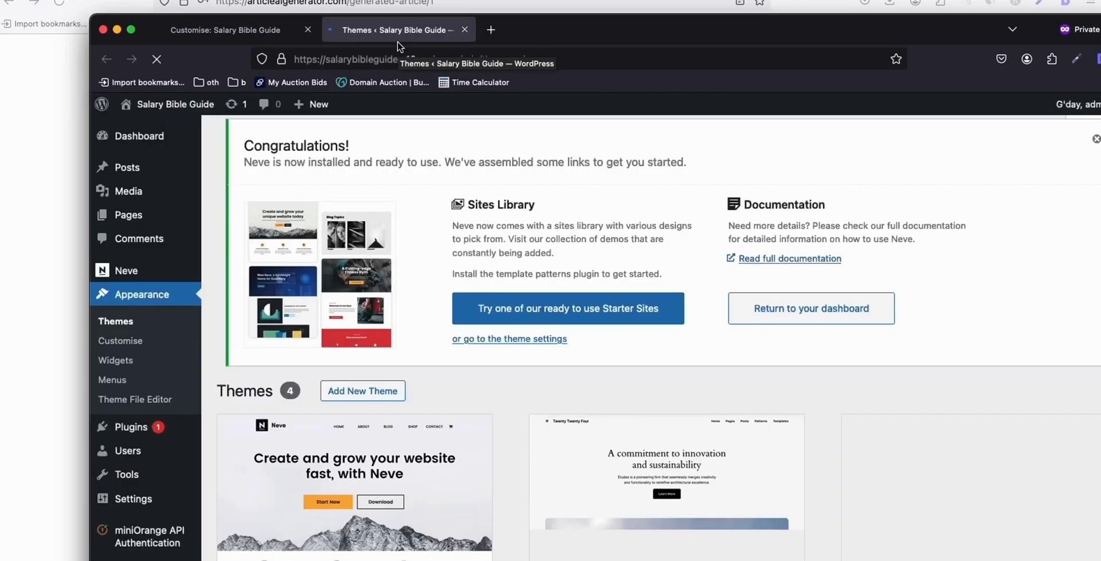
# Open the WordPress posts list and look through the salary articles published on its first page
pyautogui.click(110, 167)
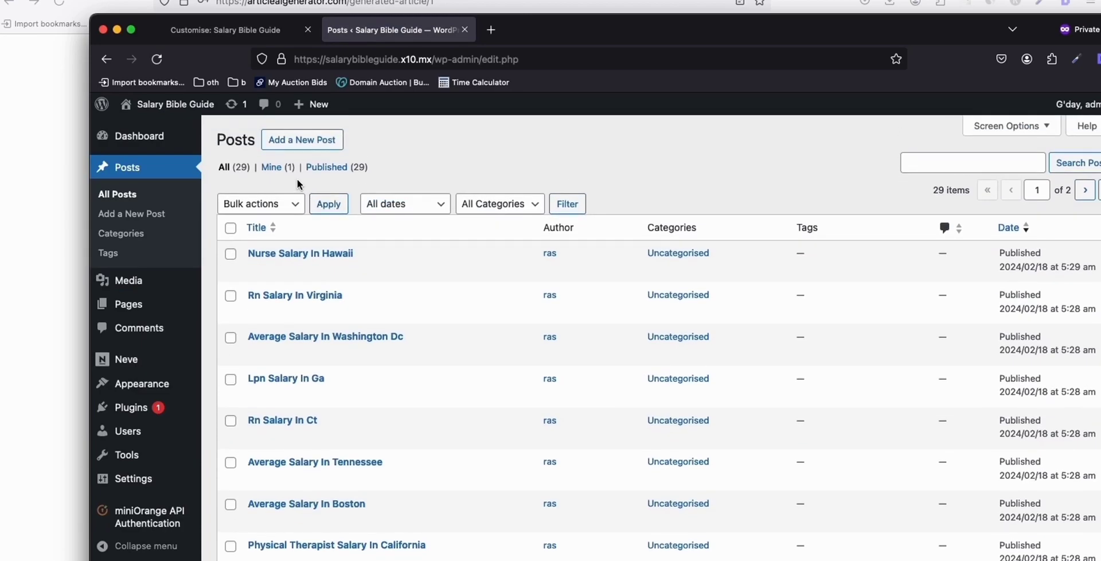
pyautogui.scroll(-10, 329, 326)
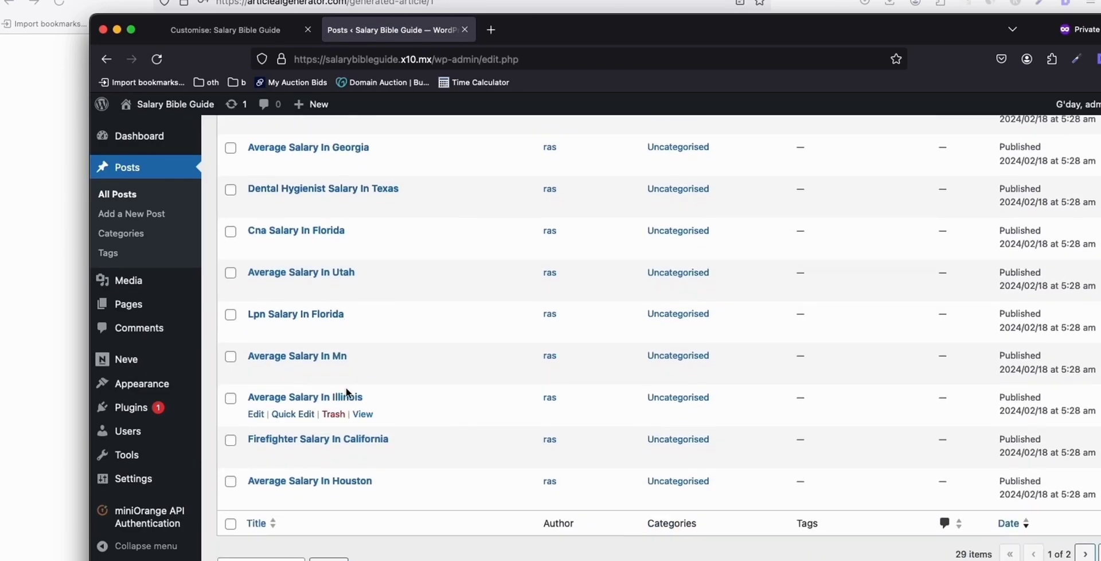
pyautogui.scroll(10, 381, 443)
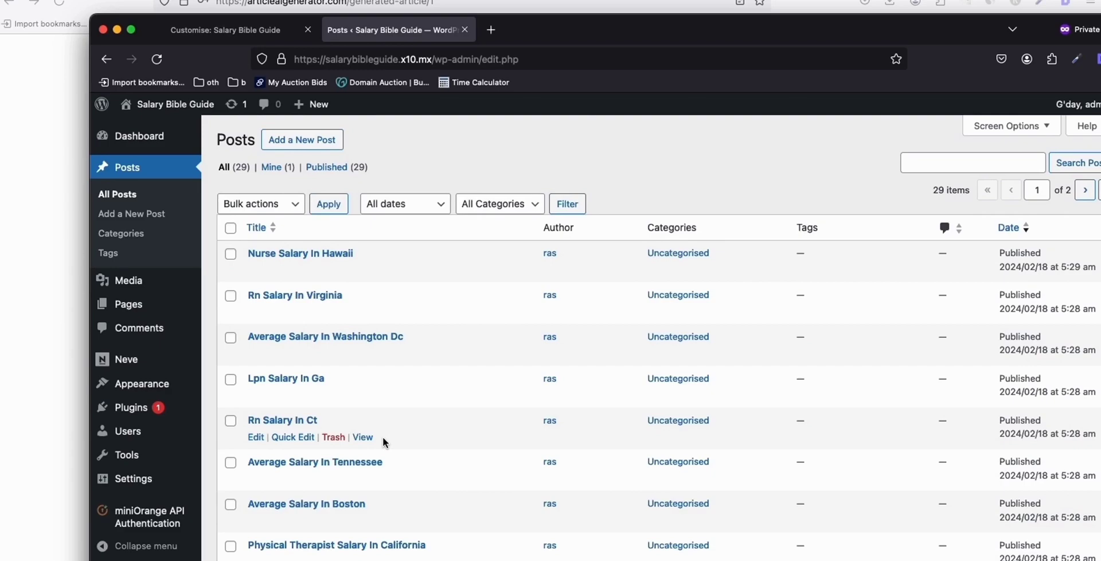
pyautogui.moveTo(575, 27)
pyautogui.mouseDown()
pyautogui.moveTo(589, 35)
pyautogui.moveTo(555, 21)
pyautogui.mouseUp()
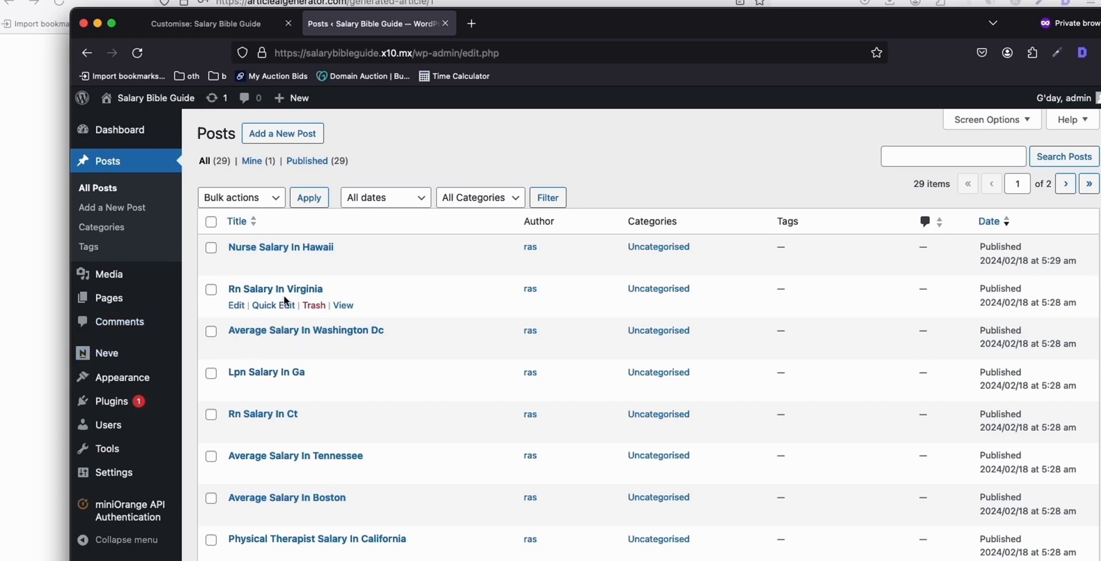
pyautogui.scroll(-1, 286, 299)
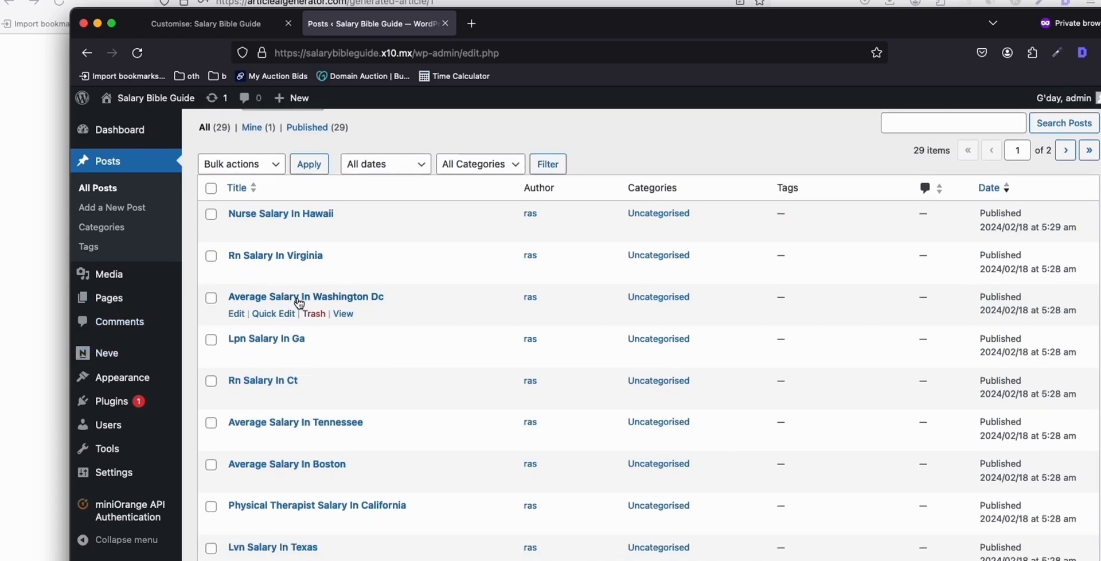
pyautogui.scroll(-1, 343, 230)
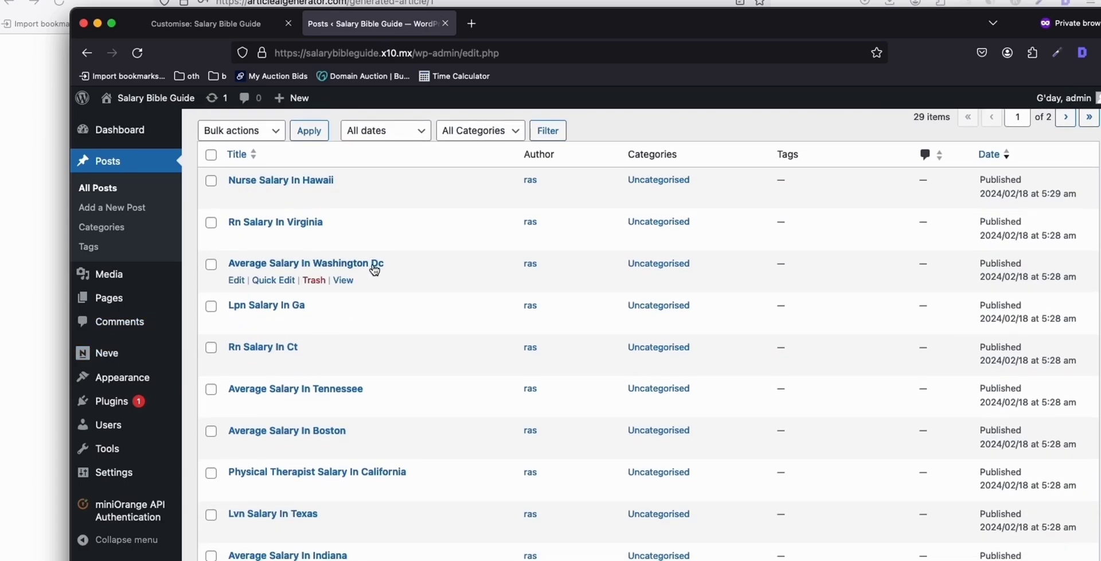
# Open the published post "Average Salary In Washington Dc" in a separate tab and read down to its cost of living section
pyautogui.rightClick(347, 280)
pyautogui.click(361, 287)
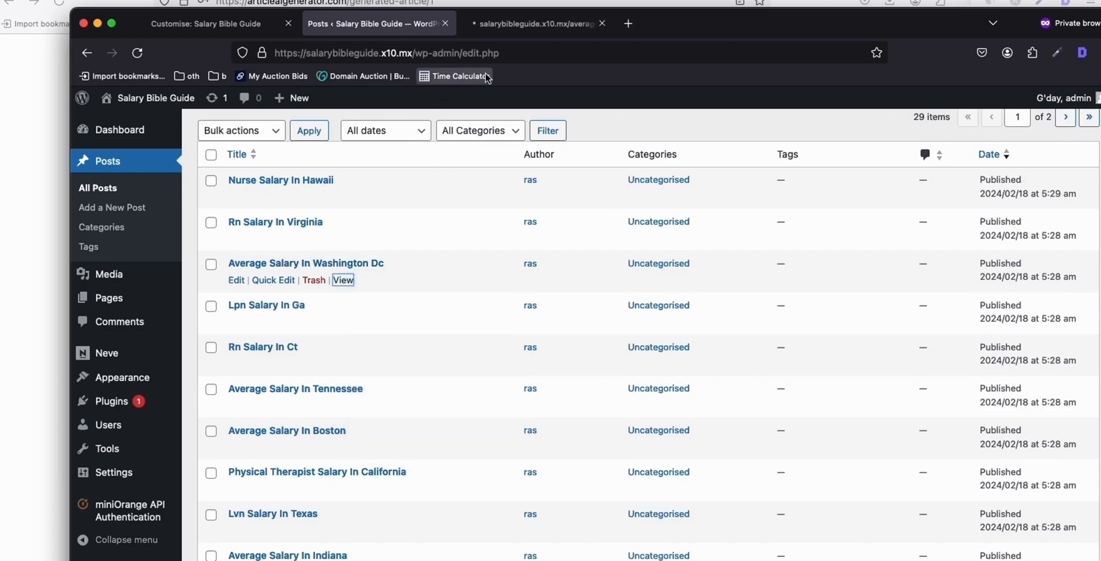
pyautogui.click(506, 29)
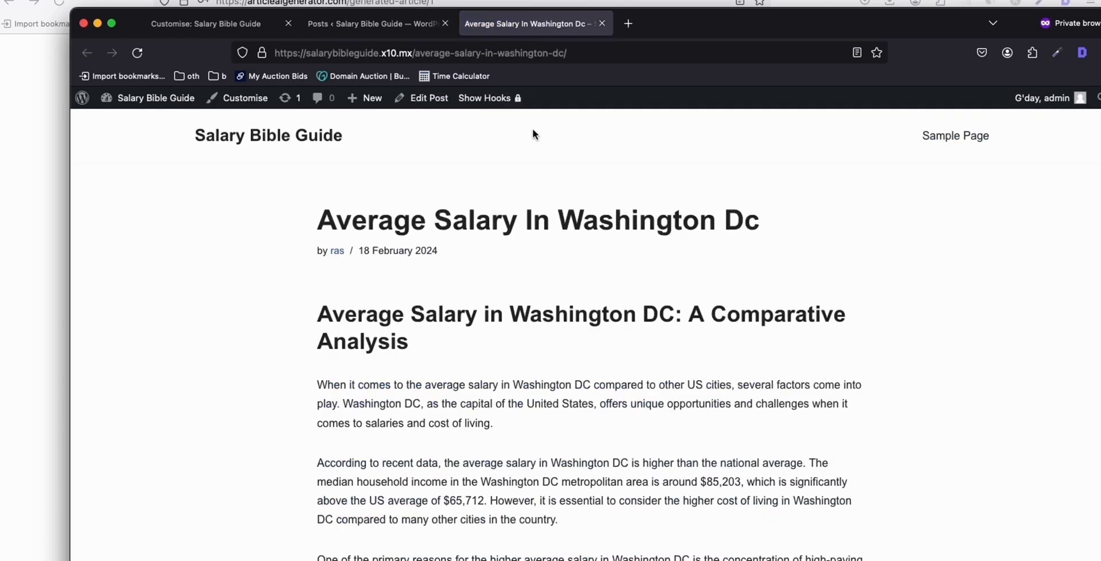
pyautogui.scroll(-5, 533, 137)
pyautogui.scroll(-1, 536, 193)
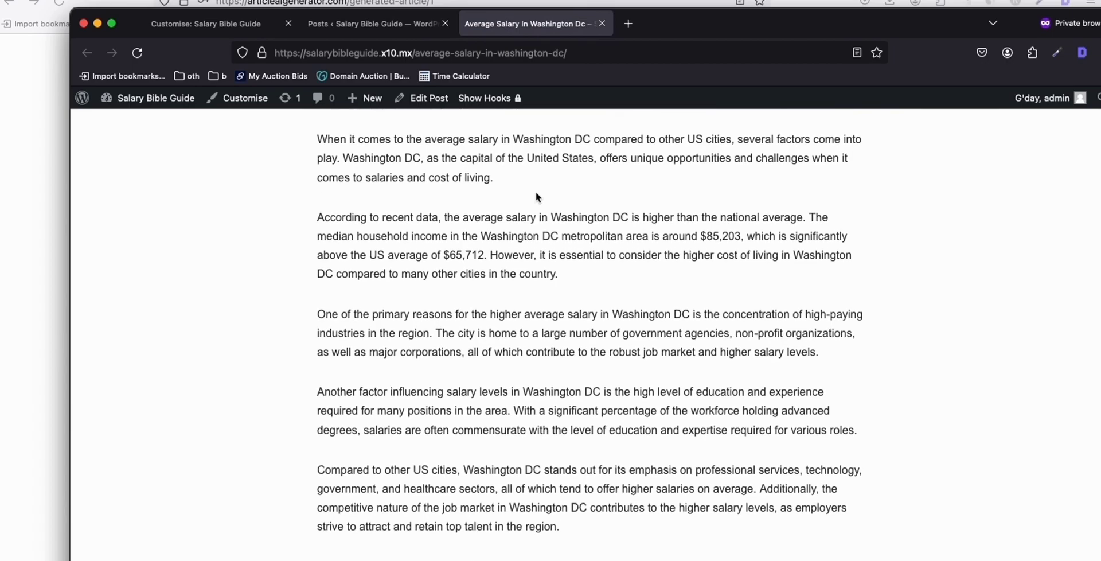
pyautogui.scroll(5, 535, 191)
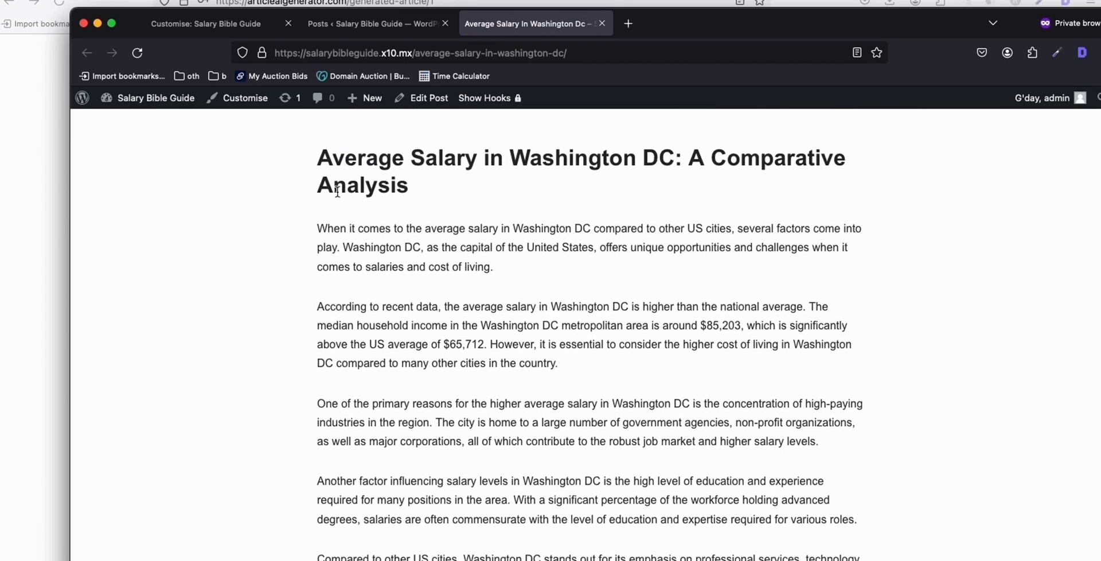
pyautogui.scroll(-15, 340, 191)
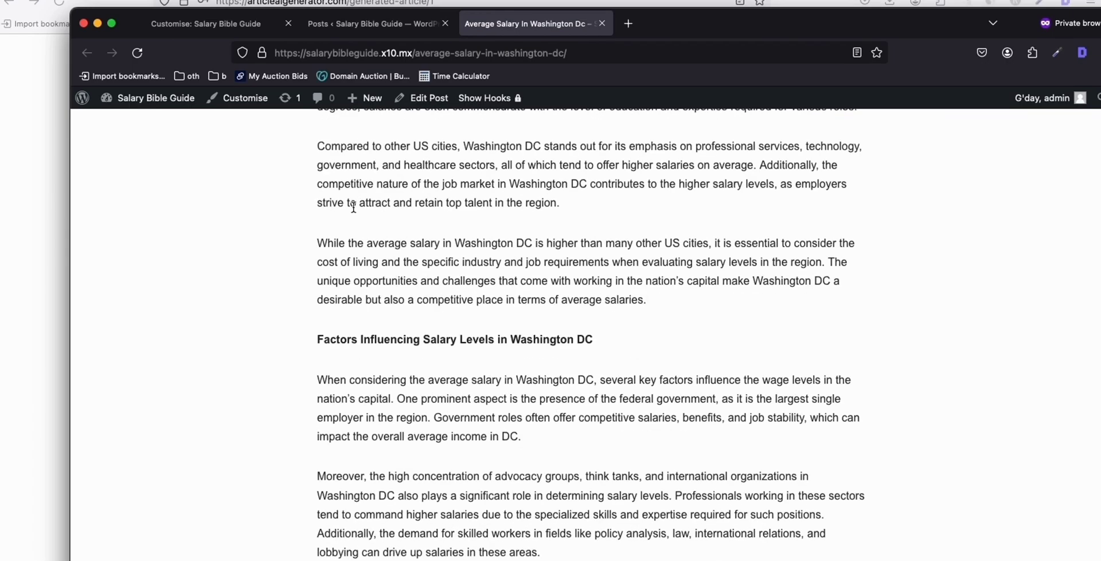
pyautogui.scroll(-20, 357, 214)
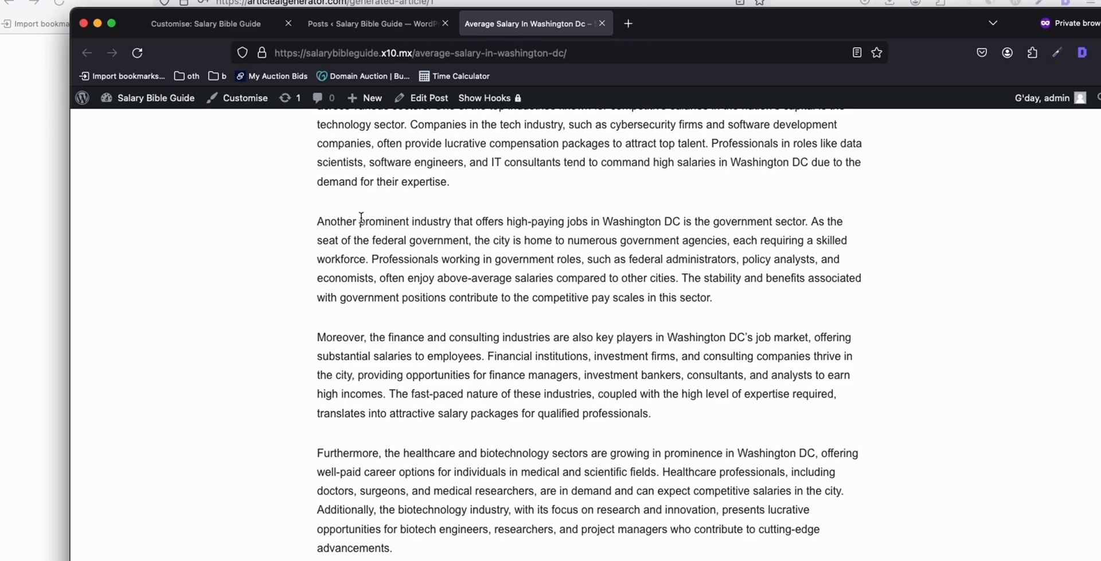
pyautogui.scroll(-8, 361, 218)
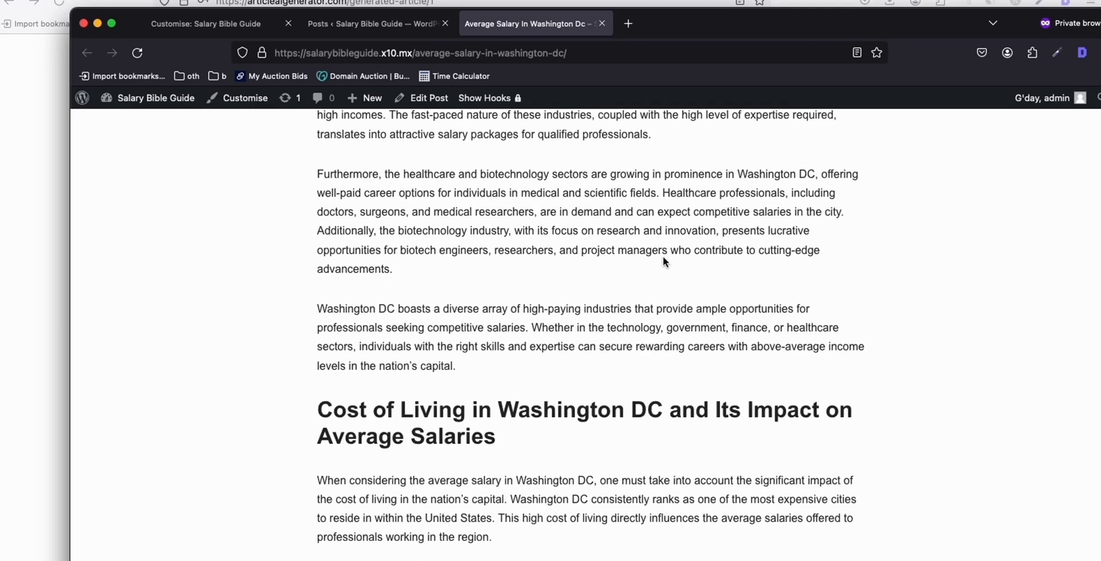
pyautogui.scroll(-4, 663, 255)
pyautogui.scroll(-3, 662, 254)
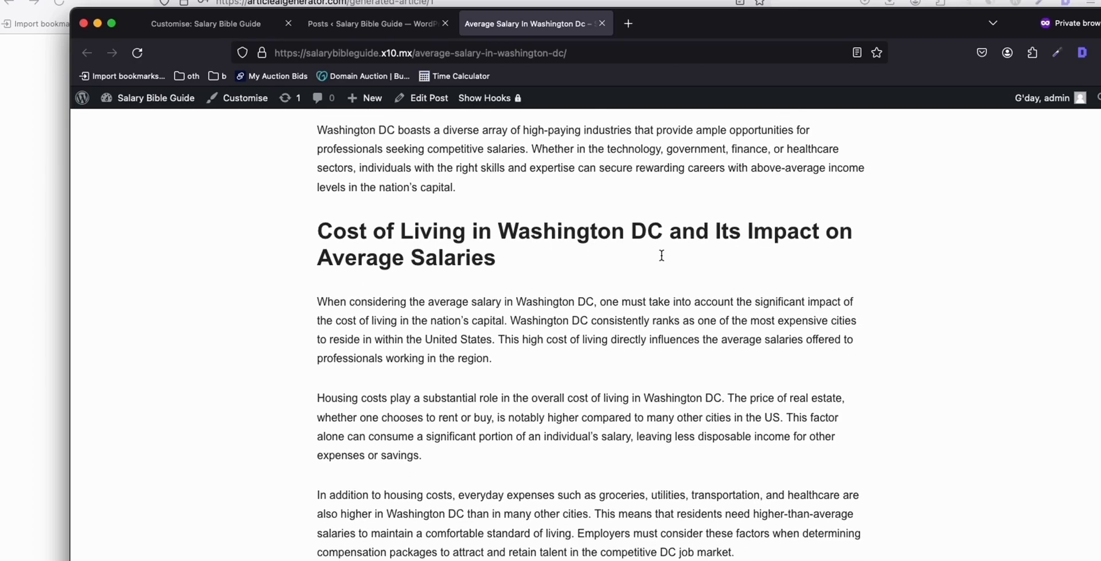
# Read the rest of the Washington DC article through its salary negotiation tips, checking back on the posts list in between
pyautogui.click(373, 24)
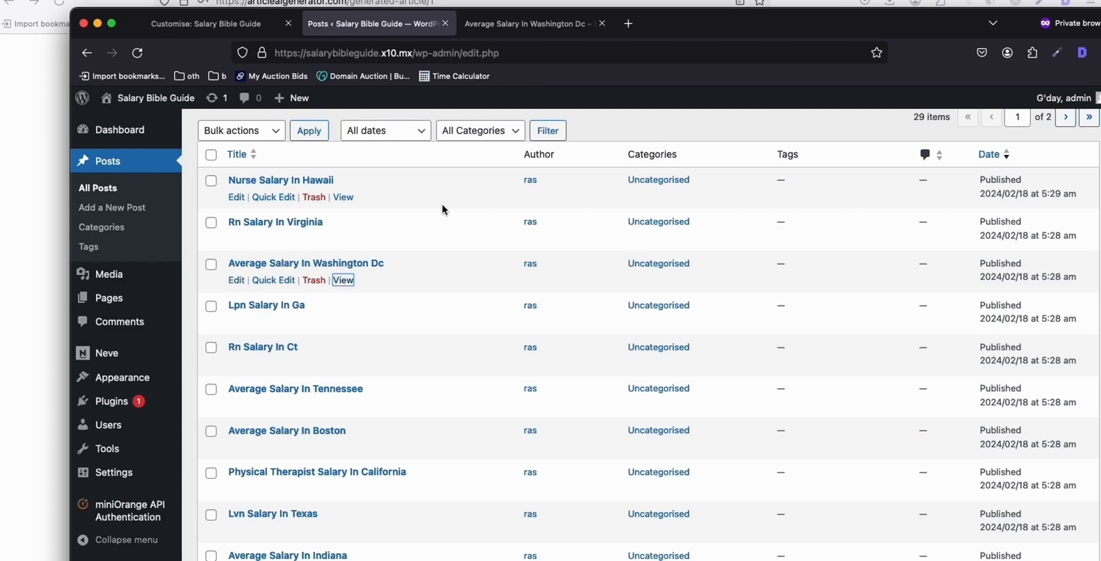
pyautogui.click(521, 23)
pyautogui.scroll(-6, 565, 204)
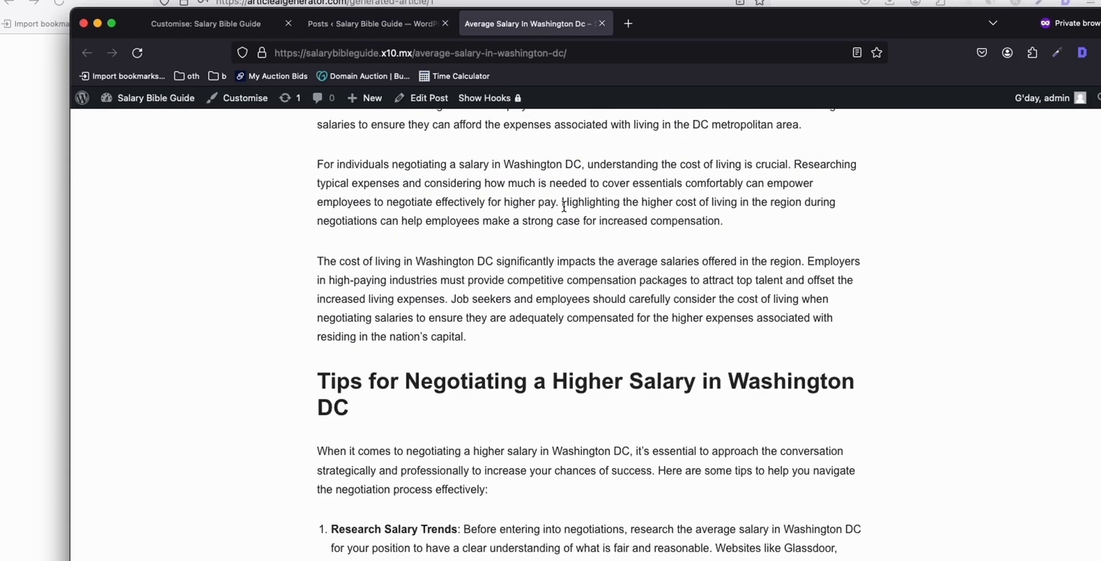
pyautogui.scroll(-2, 564, 207)
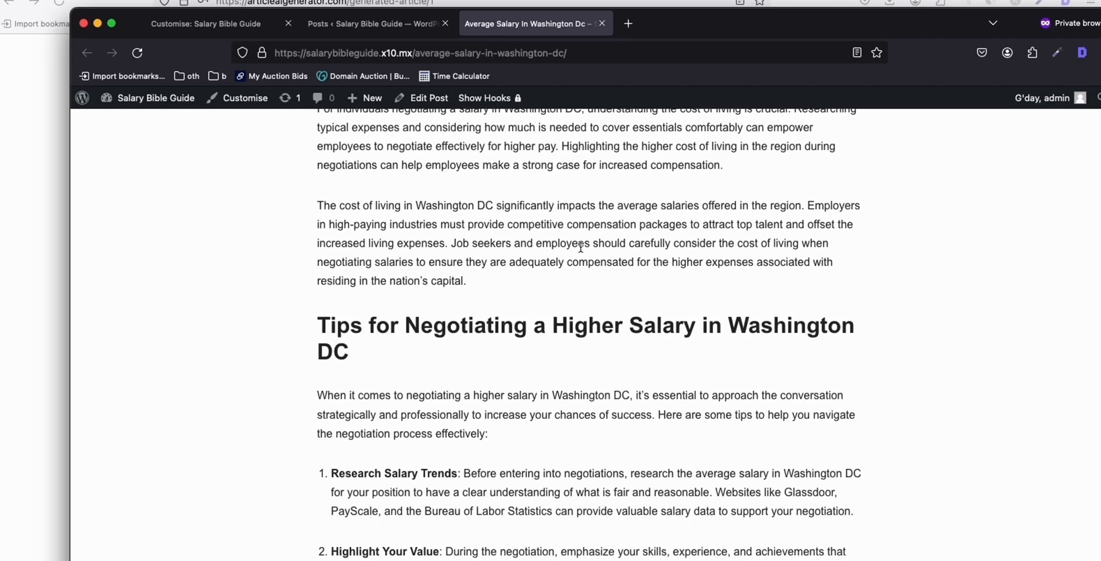
pyautogui.scroll(-3, 587, 270)
pyautogui.click(373, 24)
pyautogui.scroll(-1, 461, 271)
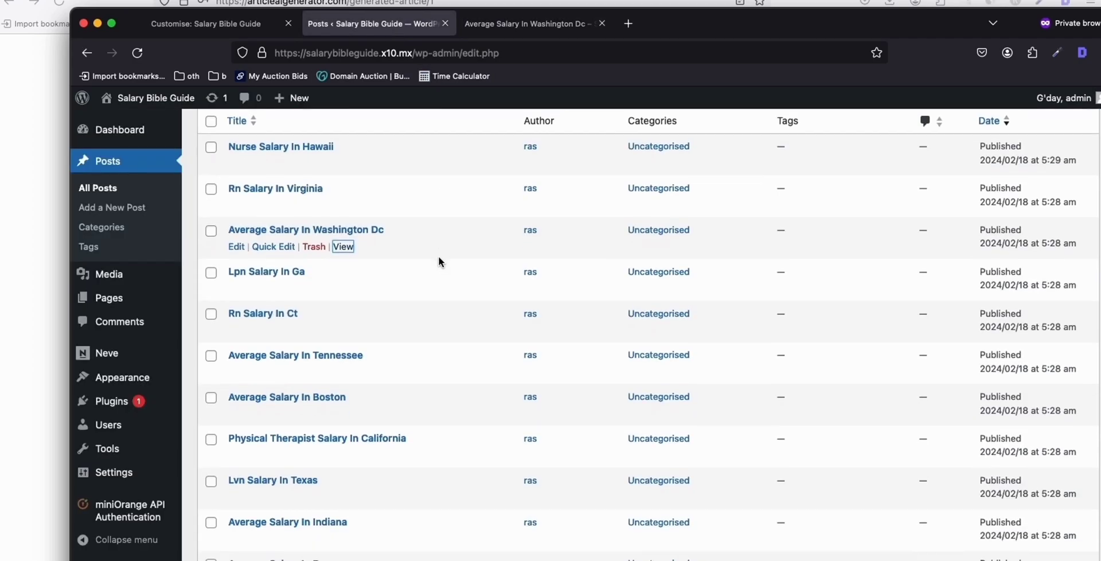
pyautogui.scroll(-3, 353, 351)
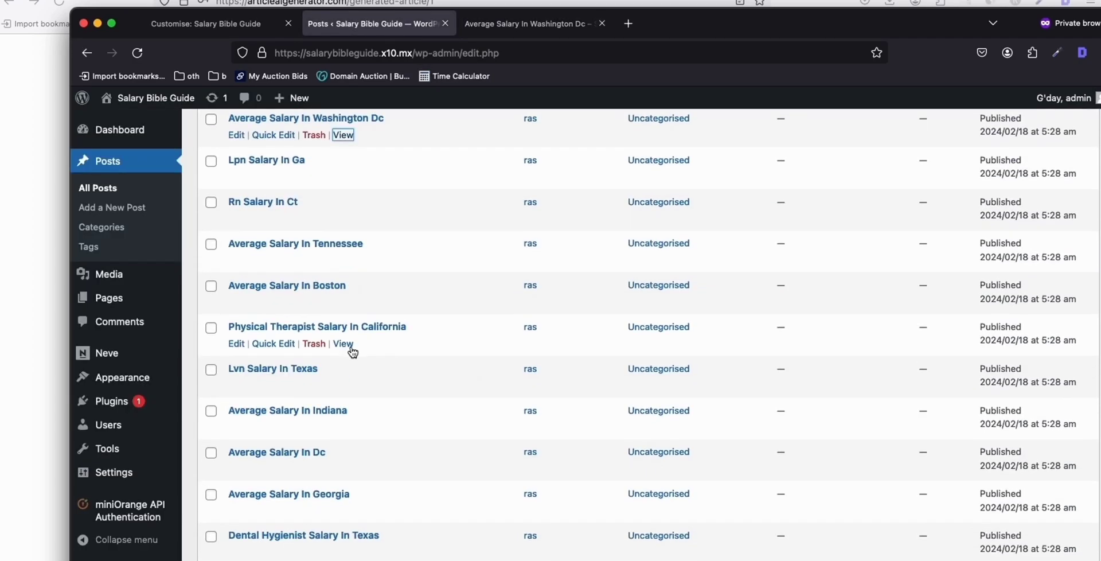
pyautogui.click(527, 24)
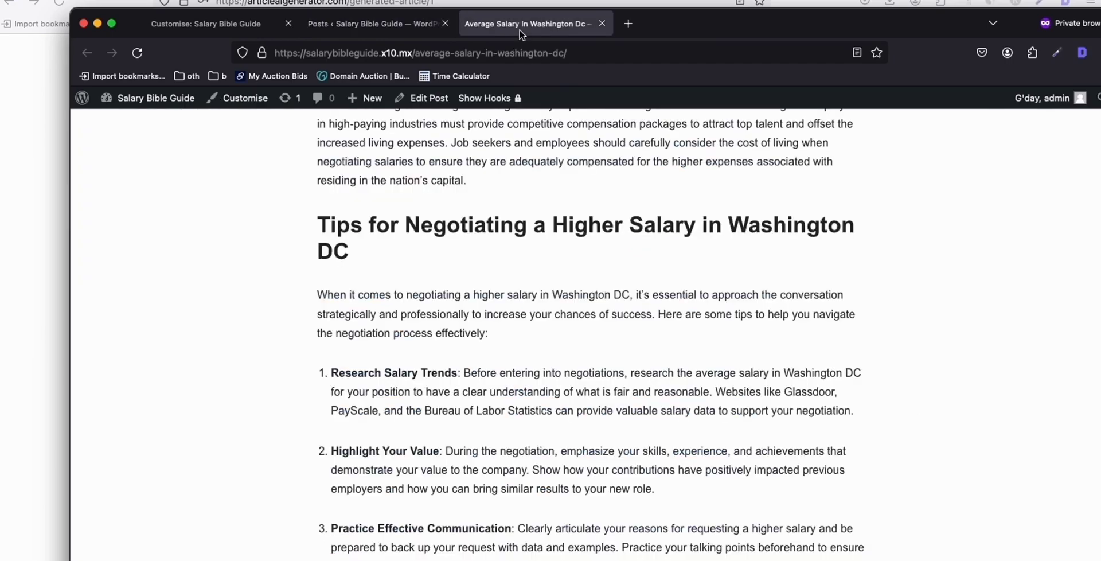
pyautogui.scroll(-1, 528, 244)
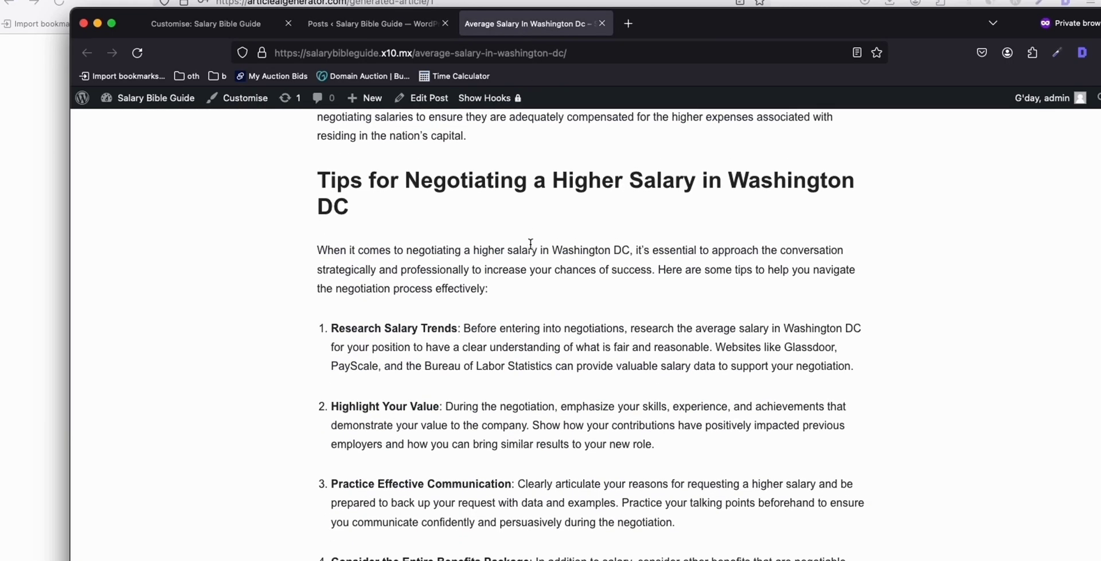
pyautogui.scroll(-10, 531, 244)
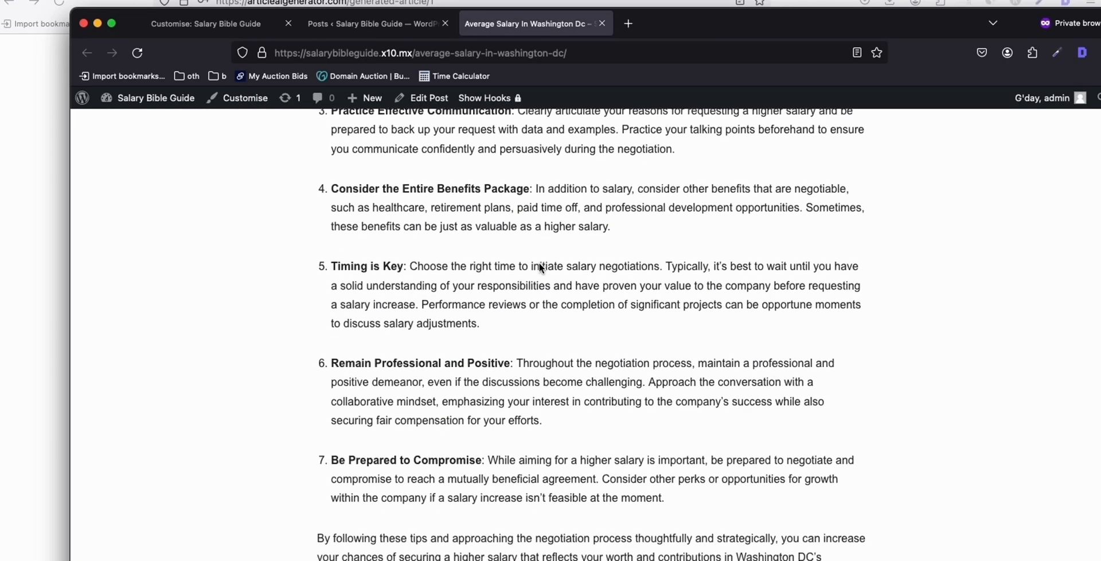
pyautogui.scroll(-5, 540, 274)
# Reload the WordPress posts list and look through the newly published salary articles
pyautogui.click(379, 24)
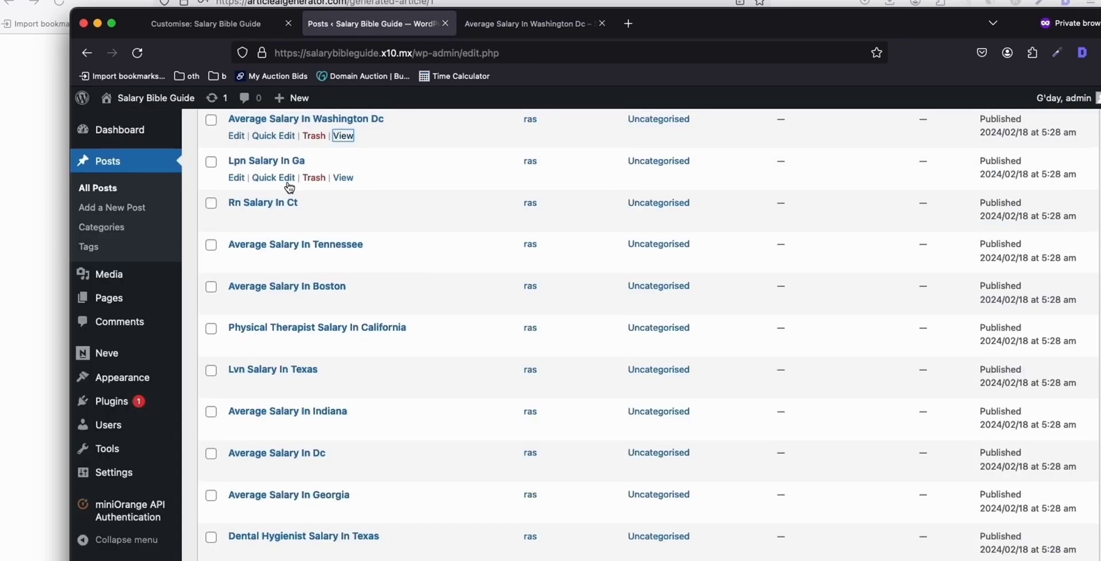
pyautogui.click(108, 164)
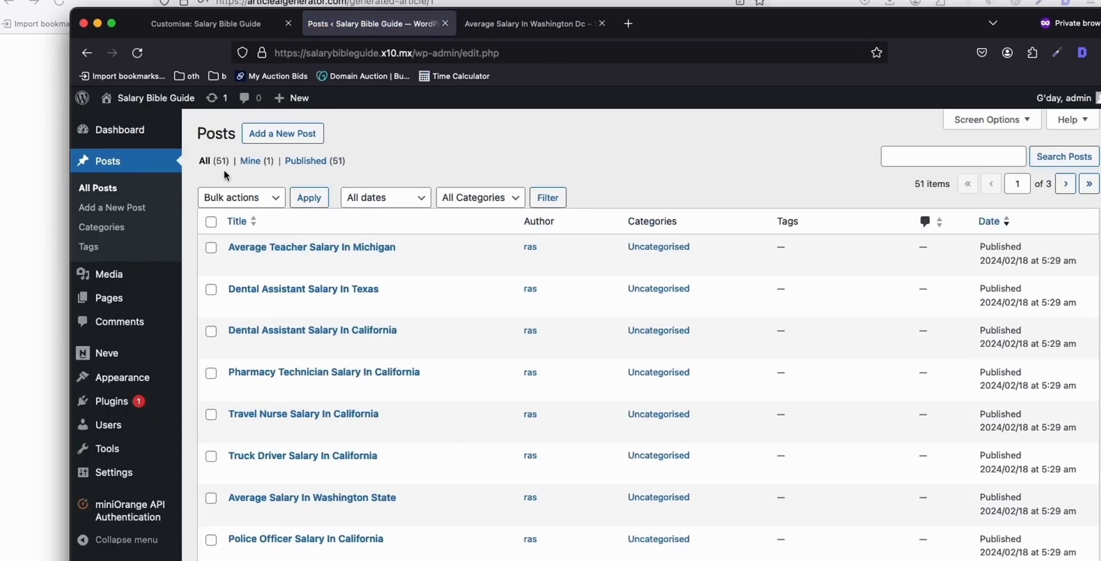
pyautogui.scroll(-5, 291, 248)
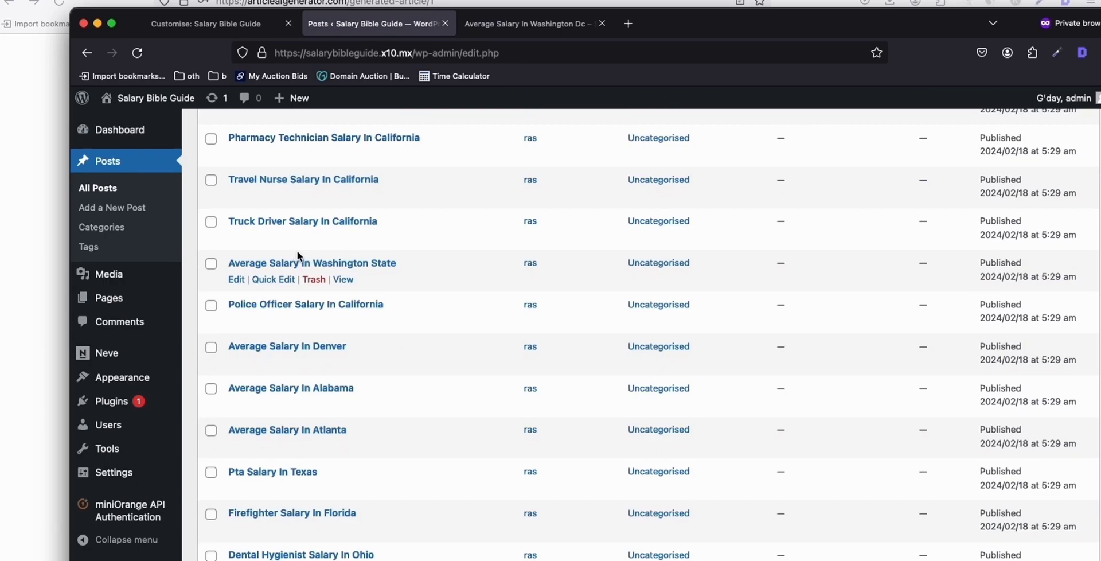
pyautogui.scroll(-7, 319, 274)
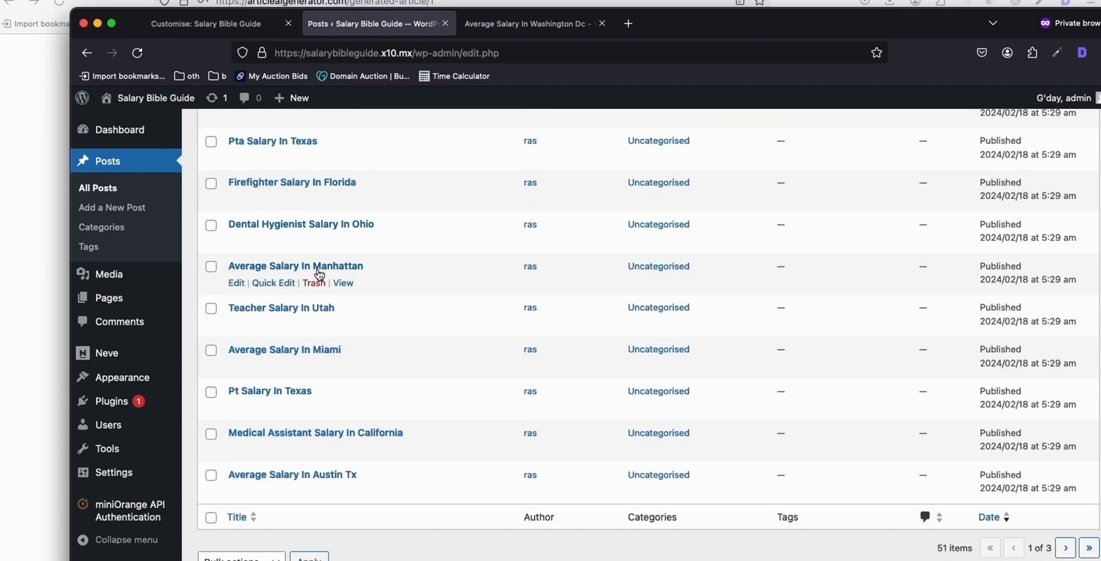
pyautogui.moveTo(665, 31); pyautogui.dragTo(657, 85)
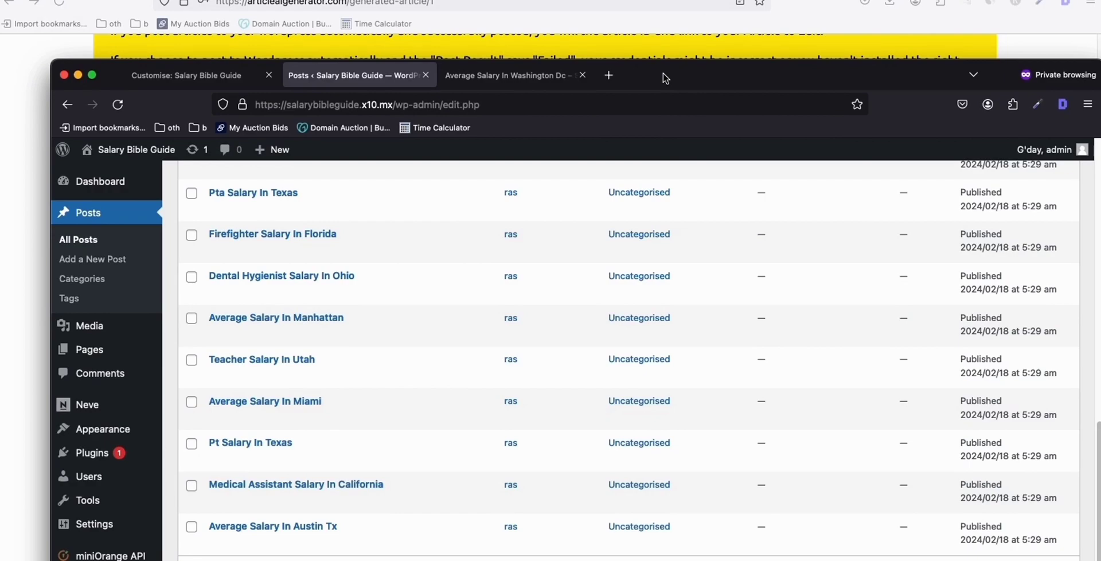
pyautogui.moveTo(665, 77); pyautogui.dragTo(681, 78)
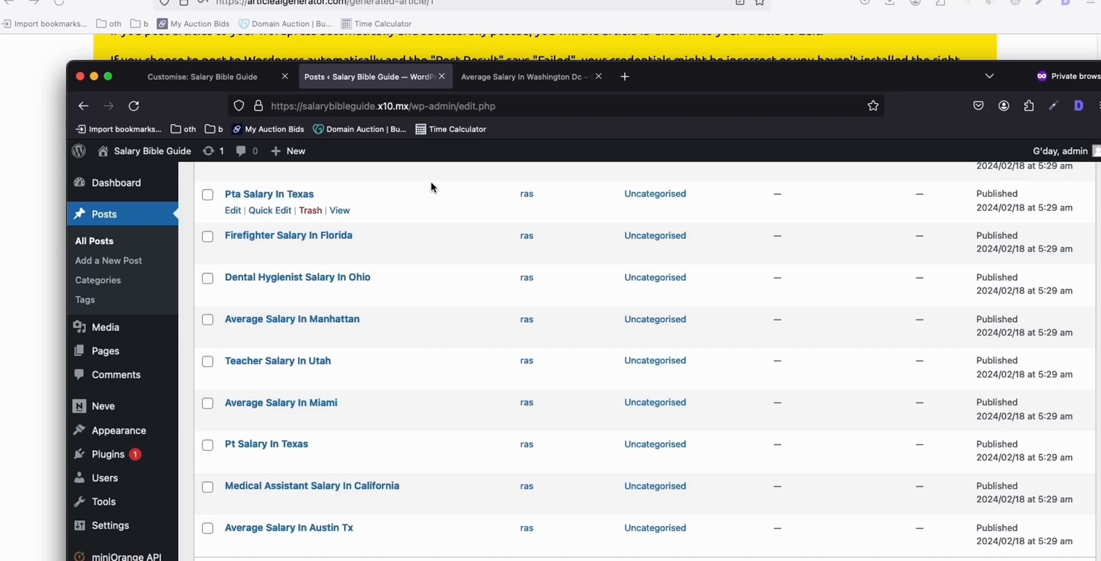
pyautogui.moveTo(714, 87); pyautogui.dragTo(725, 39)
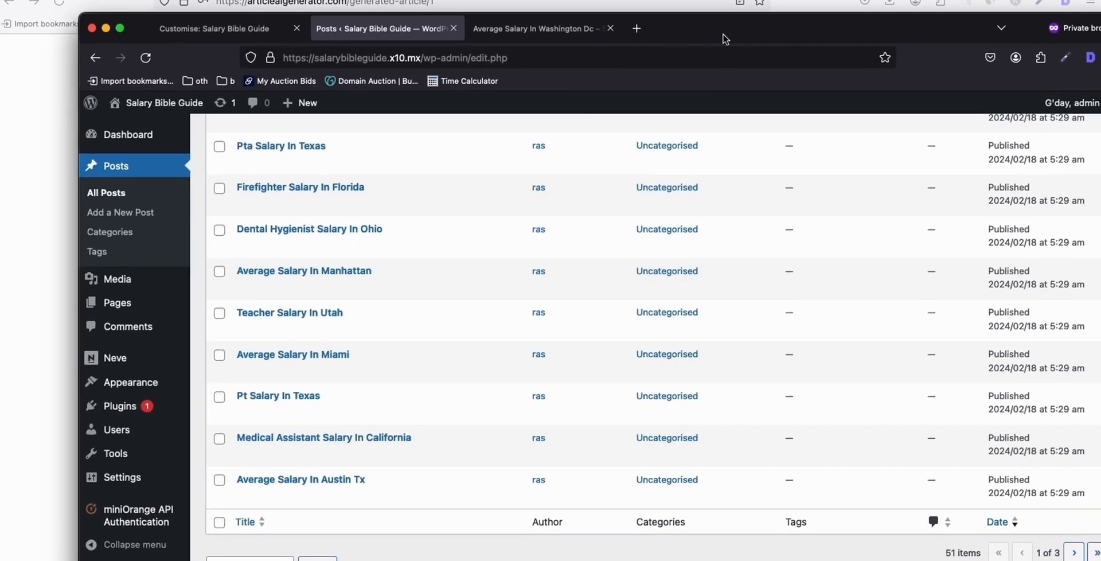
pyautogui.scroll(7, 384, 274)
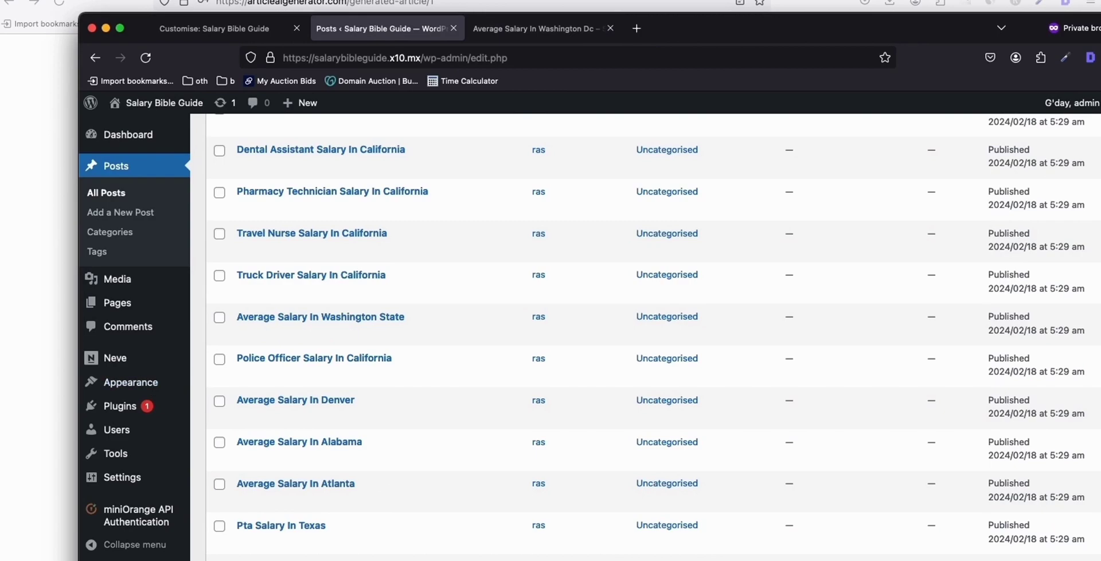
# Switch to the Excel keyword sheet, copy the keywords in A51 to A100, and return to the article generator's generated articles page
pyautogui.press('super+Tab')
pyautogui.scroll(-12, 270, 255)
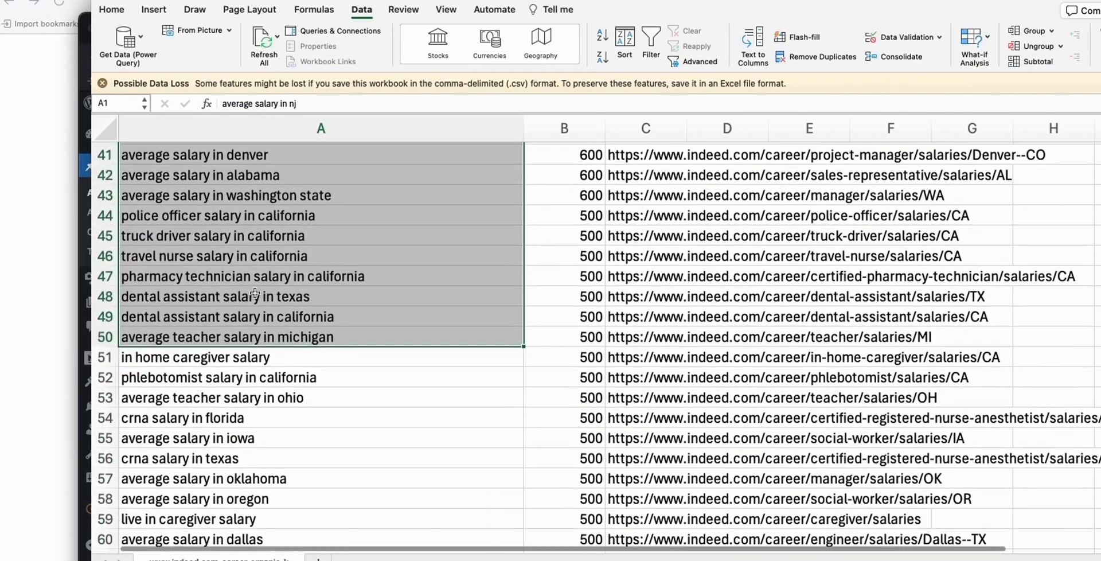
pyautogui.click(155, 360)
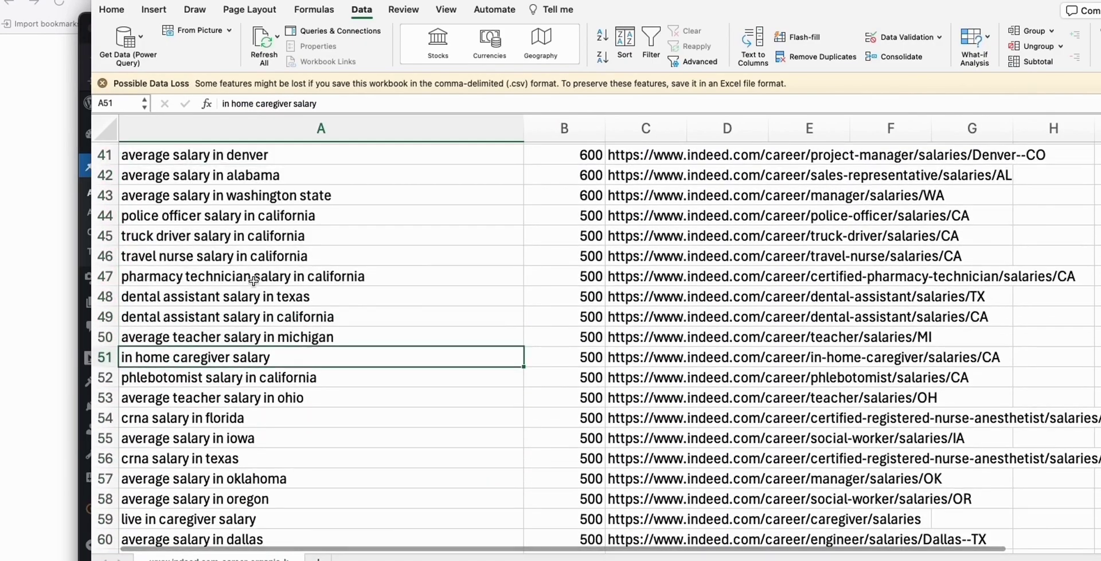
pyautogui.scroll(-6, 253, 296)
pyautogui.scroll(-8, 253, 296)
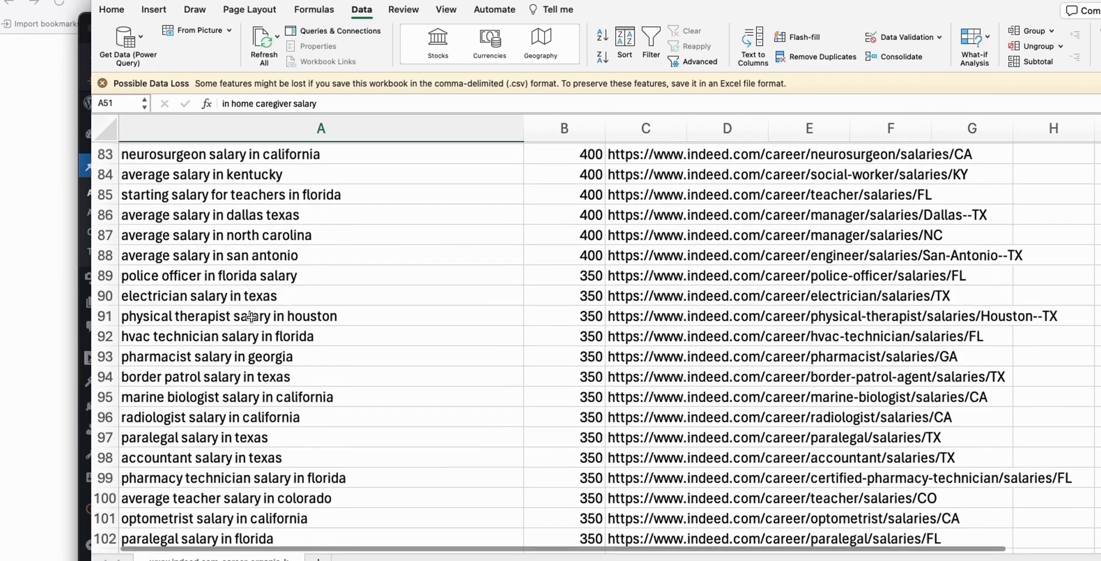
pyautogui.scroll(-2, 250, 317)
pyautogui.keyDown('shift'); pyautogui.click(155, 404); pyautogui.keyUp('shift')
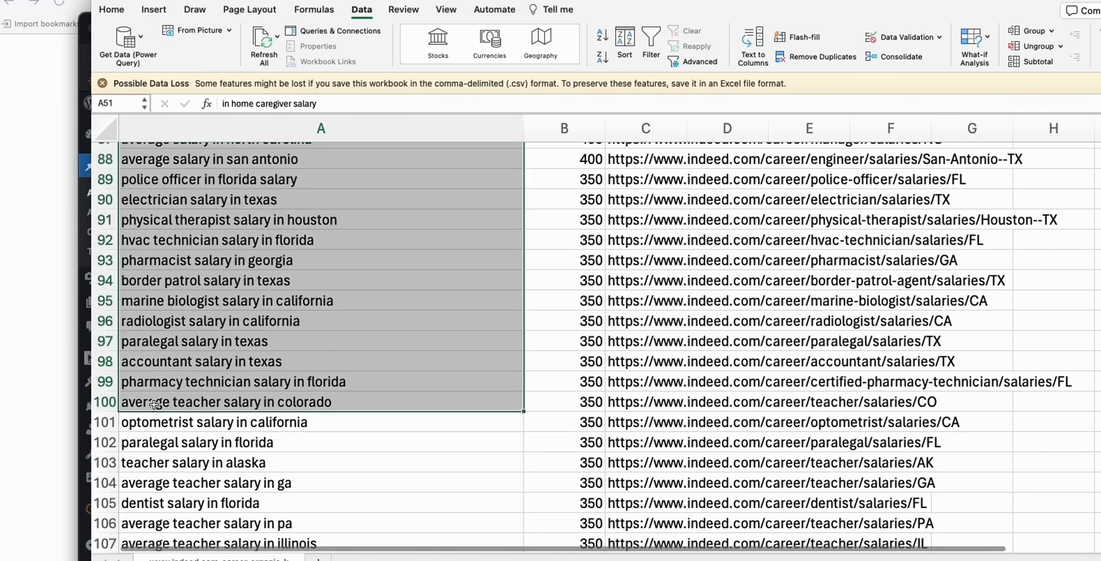
pyautogui.press('super+c')
pyautogui.scroll(16, 155, 403)
pyautogui.click(88, 227)
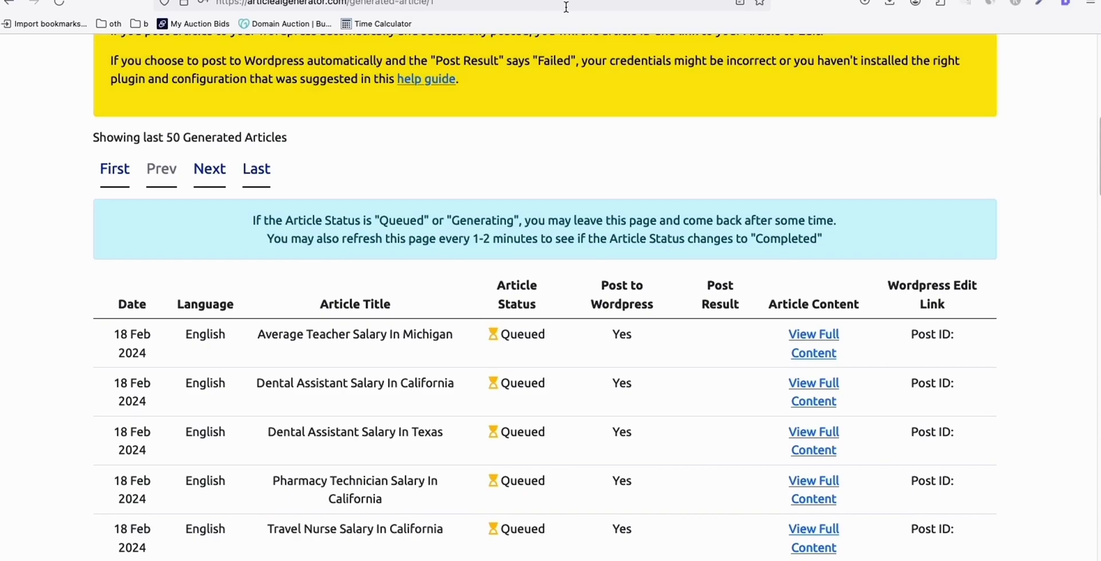
# Open the bulk article generator and paste the copied 50 salary keywords as its keywords/topics
pyautogui.scroll(10, 578, 117)
pyautogui.click(467, 179)
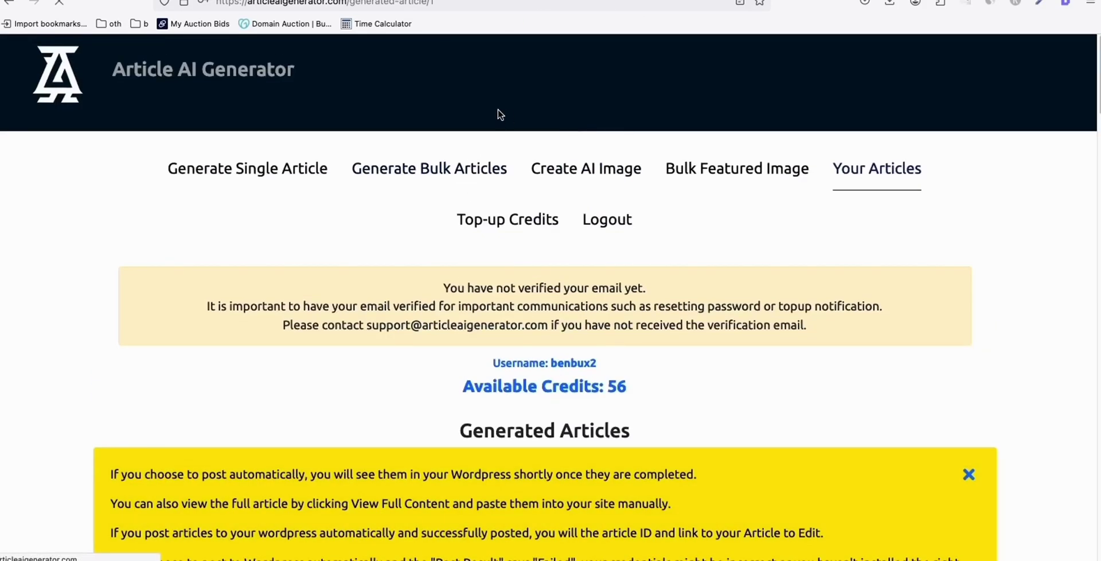
pyautogui.scroll(-8, 340, 290)
pyautogui.click(340, 289)
pyautogui.press('super+v')
pyautogui.scroll(-15, 408, 204)
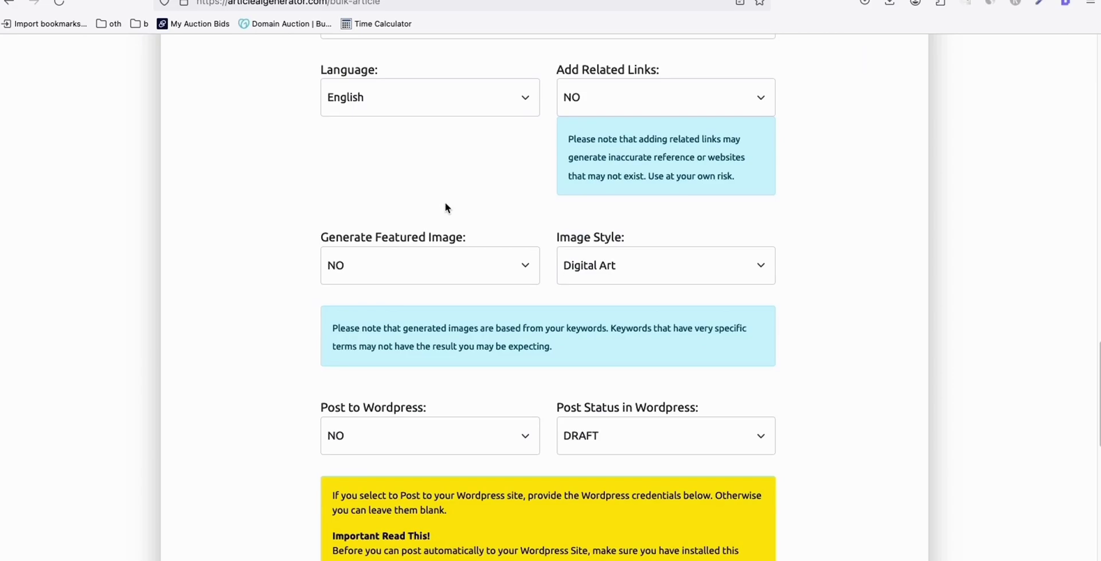
# Set Generate Featured Image to YES | 1 Credit for the bulk articles
pyautogui.scroll(-4, 446, 207)
pyautogui.click(379, 310)
pyautogui.press('Escape')
pyautogui.click(349, 142)
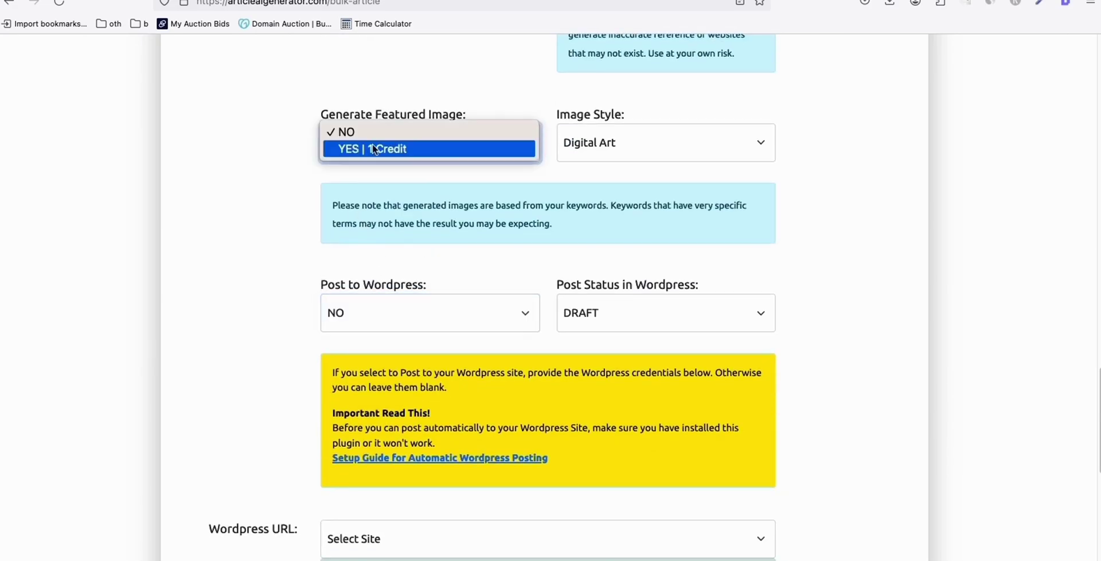
pyautogui.click(294, 153)
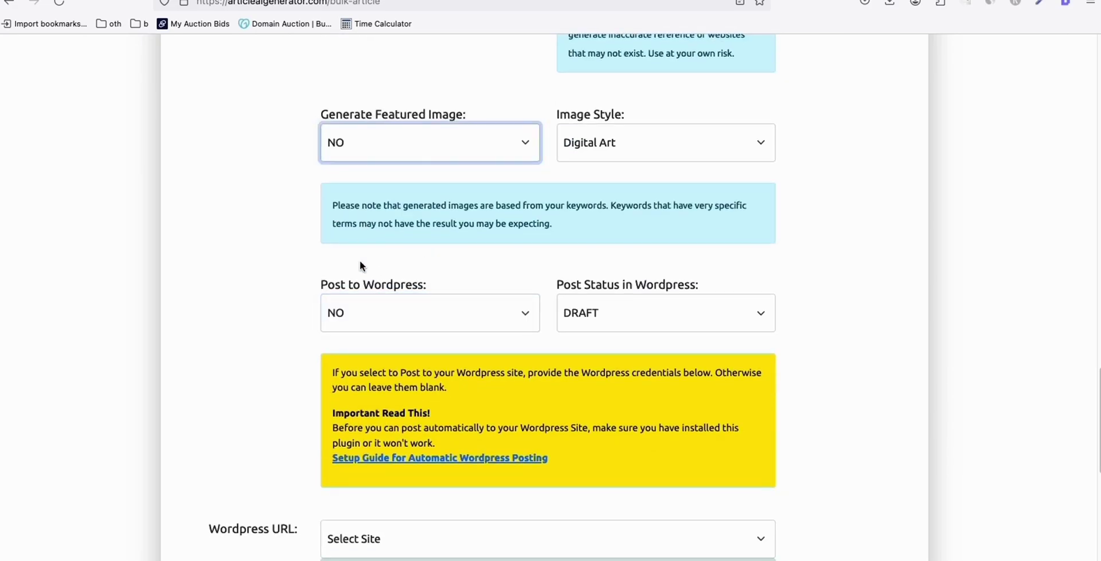
pyautogui.click(381, 135)
pyautogui.click(416, 147)
# Set Post to Wordpress to YES and the post status in WordPress to PUBLISHED
pyautogui.click(379, 310)
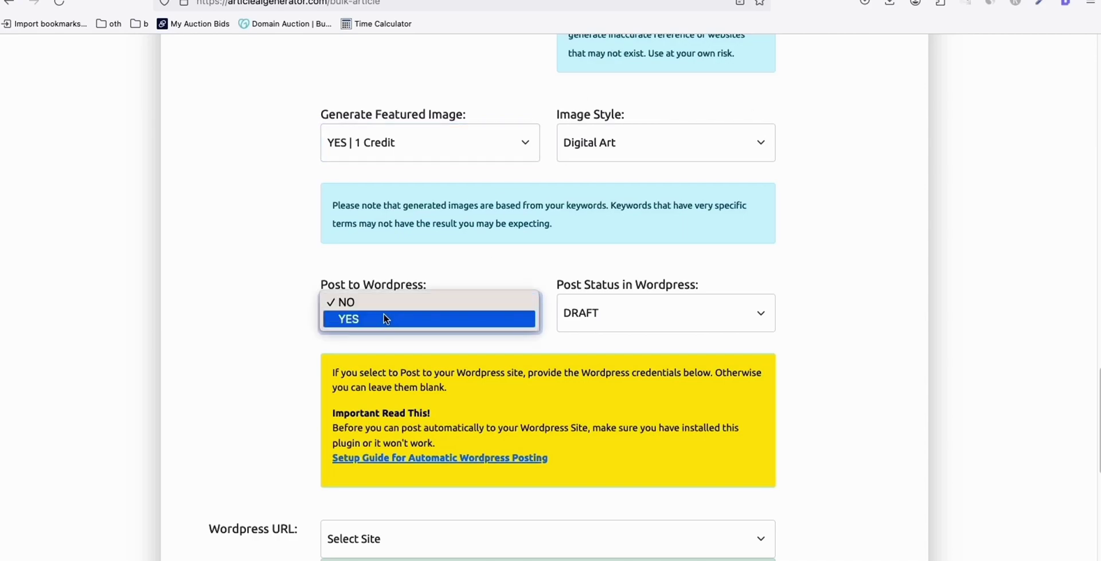
pyautogui.click(382, 314)
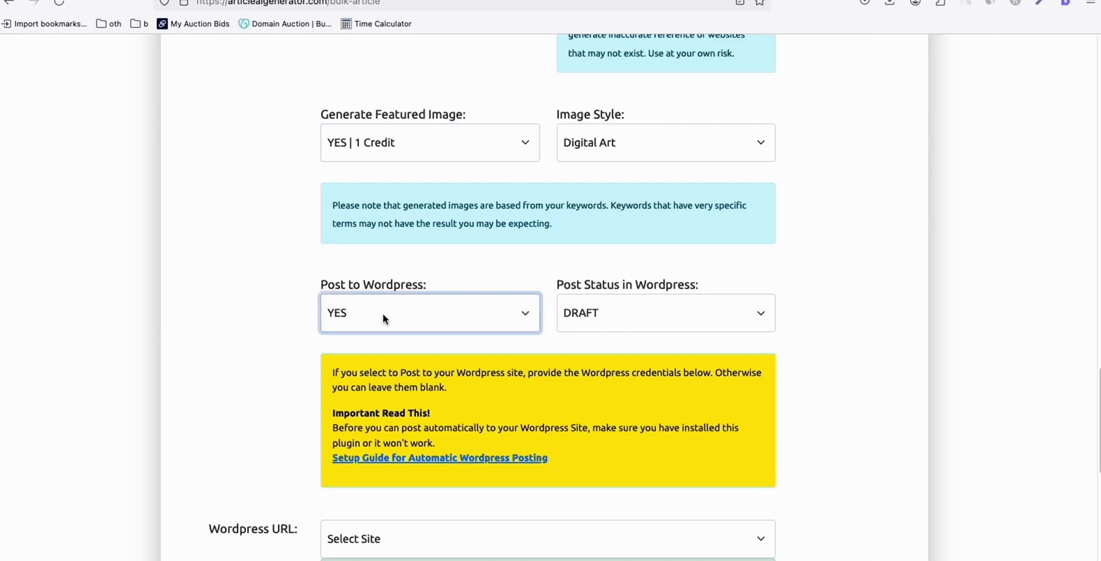
pyautogui.click(641, 308)
pyautogui.click(627, 315)
pyautogui.scroll(-5, 652, 252)
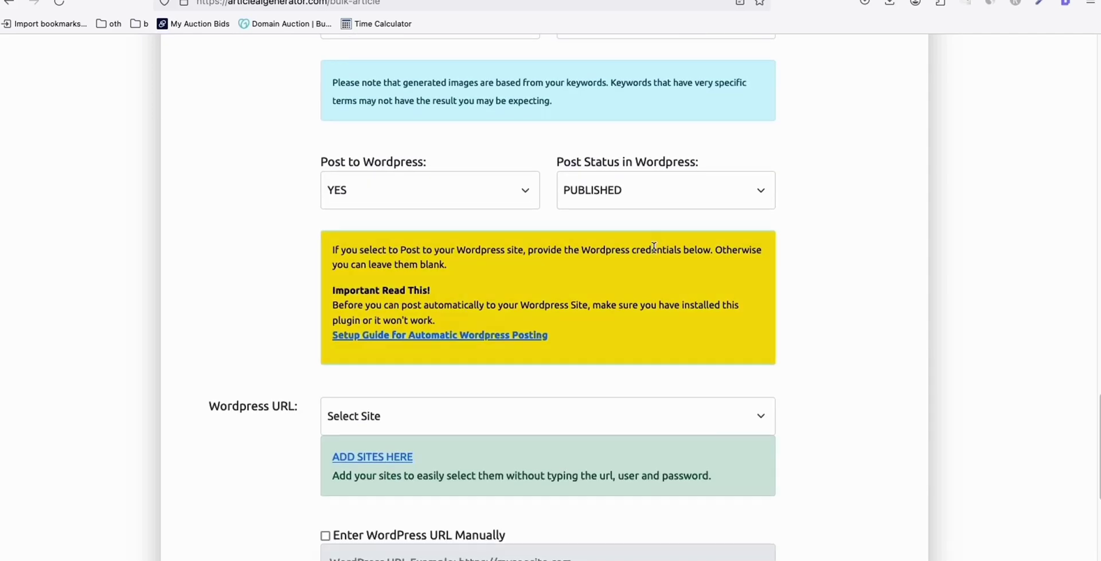
pyautogui.click(568, 255)
pyautogui.click(405, 333)
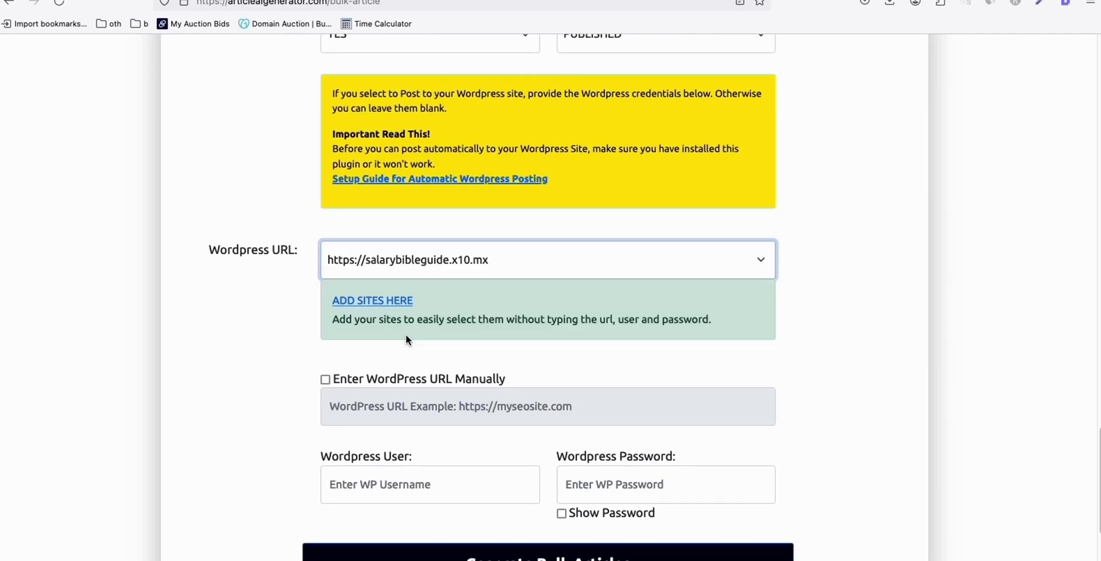
pyautogui.scroll(-2, 402, 438)
pyautogui.click(504, 442)
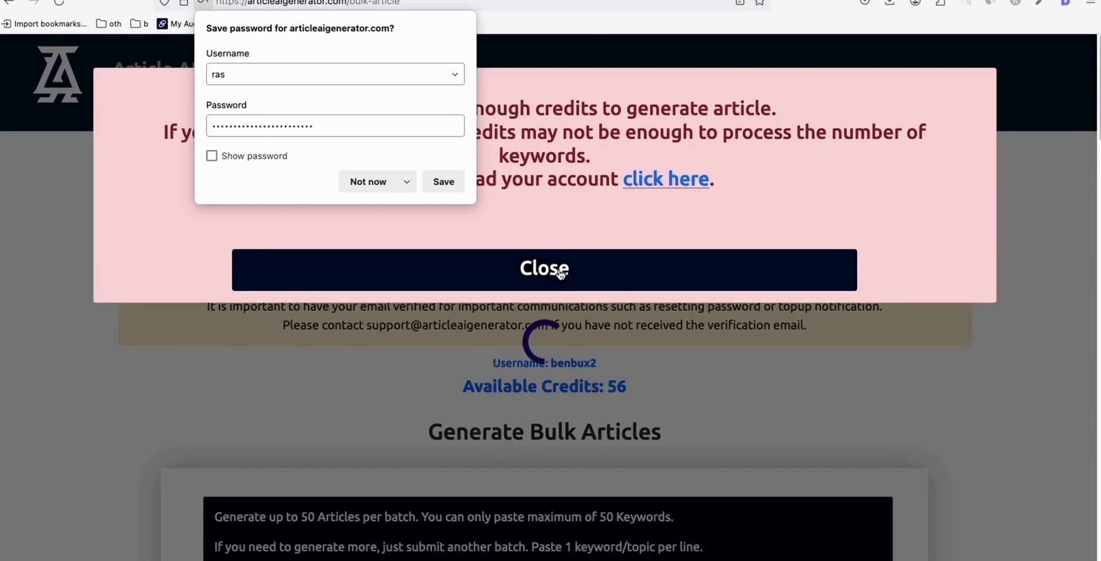
# Close the credits message, check the available credits and keyword list, then clear the keywords and paste them in again
pyautogui.click(553, 268)
pyautogui.doubleClick(614, 386)
pyautogui.scroll(-15, 405, 246)
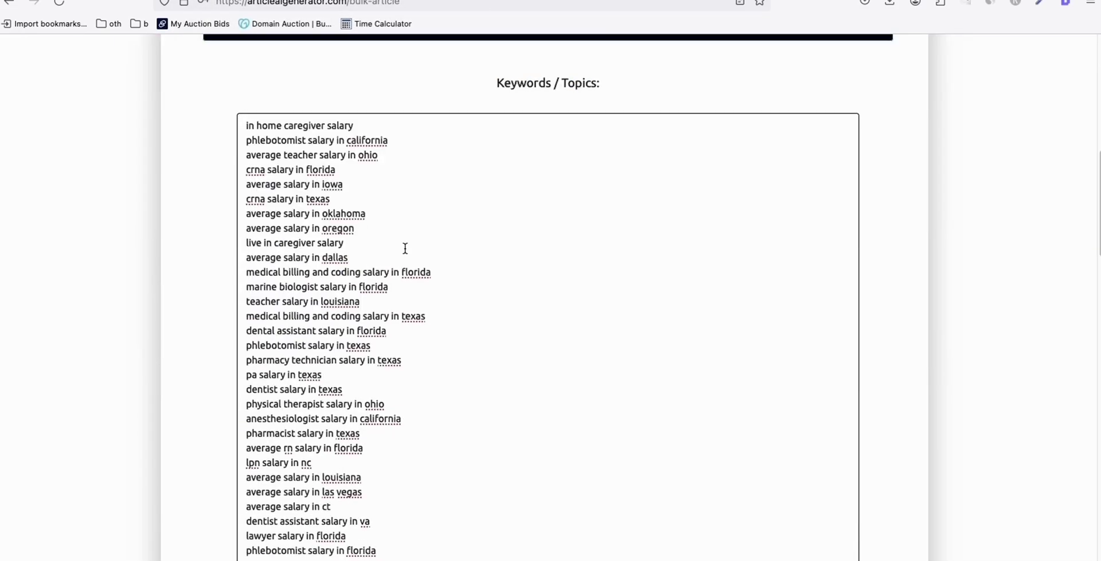
pyautogui.scroll(5, 441, 357)
pyautogui.scroll(4, 441, 356)
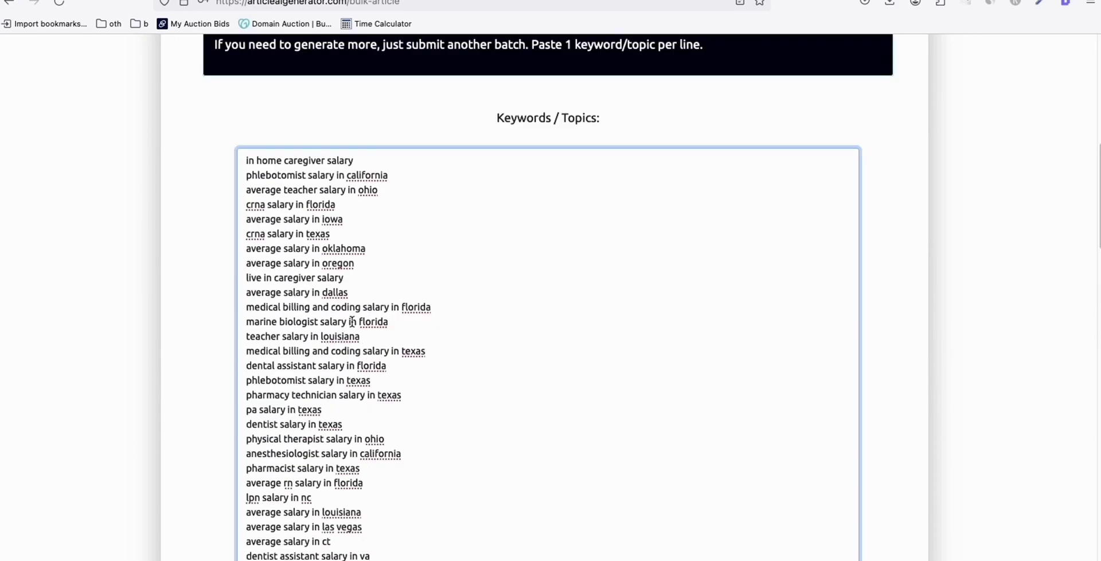
pyautogui.hotkey('ctrl', 'a')
pyautogui.press('BackSpace')
pyautogui.hotkey('ctrl', 'v')
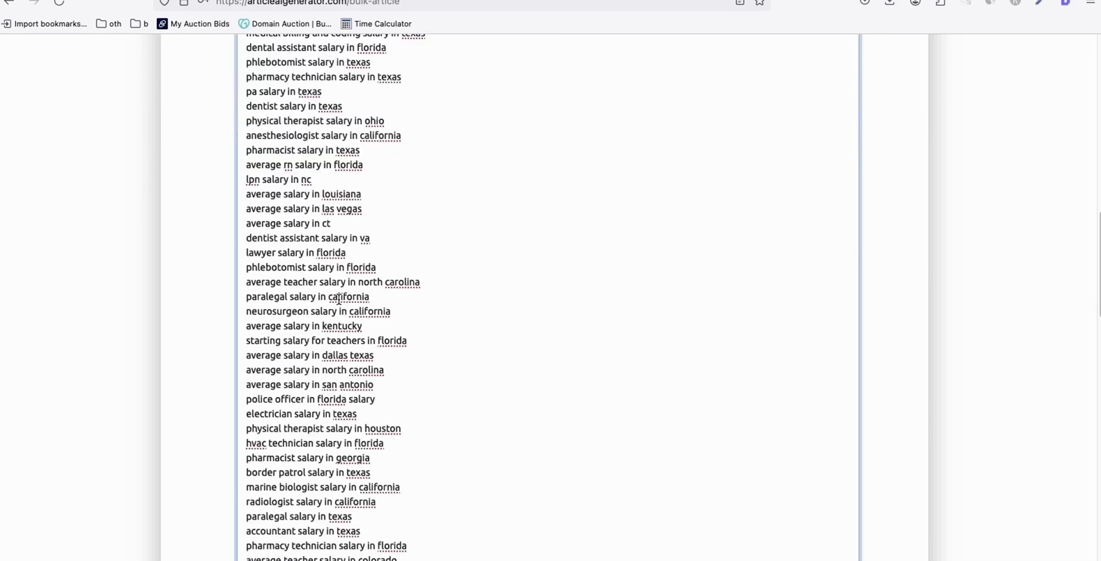
# Set Generate Featured Image to NO for the bulk articles
pyautogui.scroll(-10, 356, 287)
pyautogui.click(376, 66)
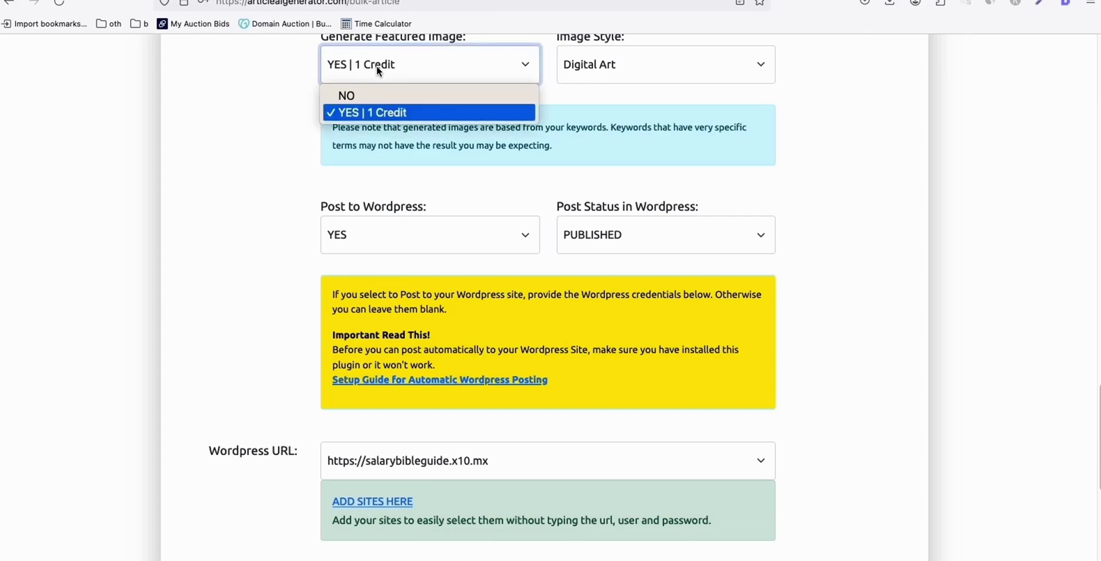
pyautogui.click(360, 90)
# Check the bulk article settings and submit the keyword batch for generation again
pyautogui.scroll(15, 361, 172)
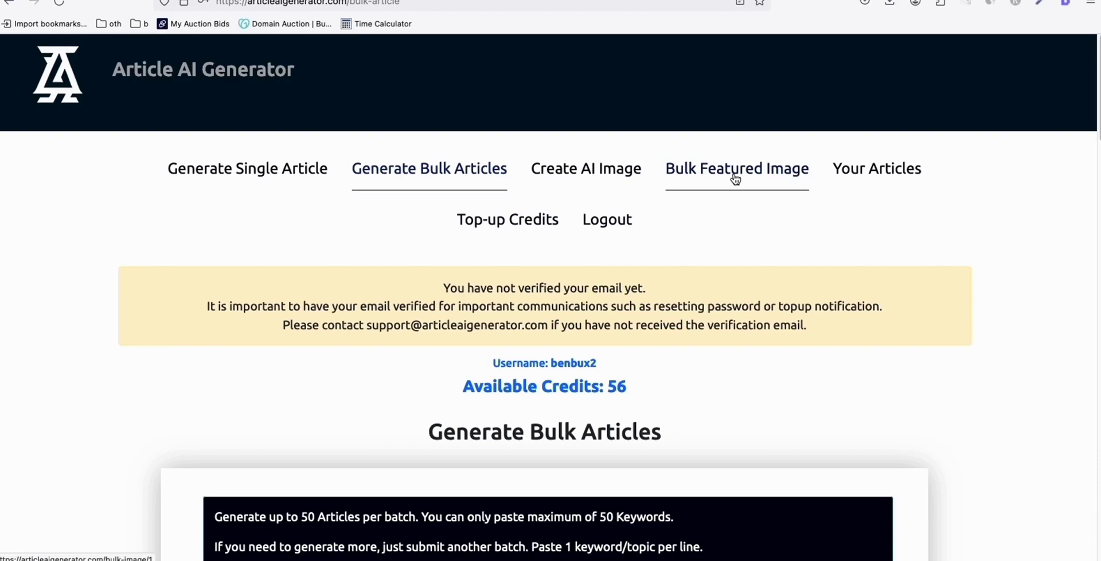
pyautogui.scroll(-20, 716, 179)
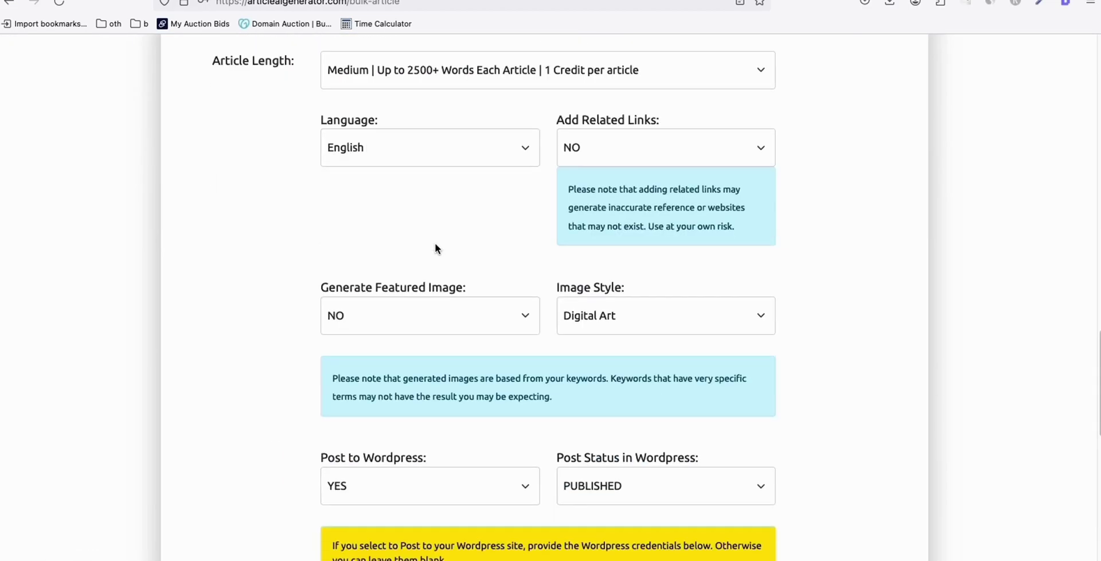
pyautogui.scroll(-10, 434, 248)
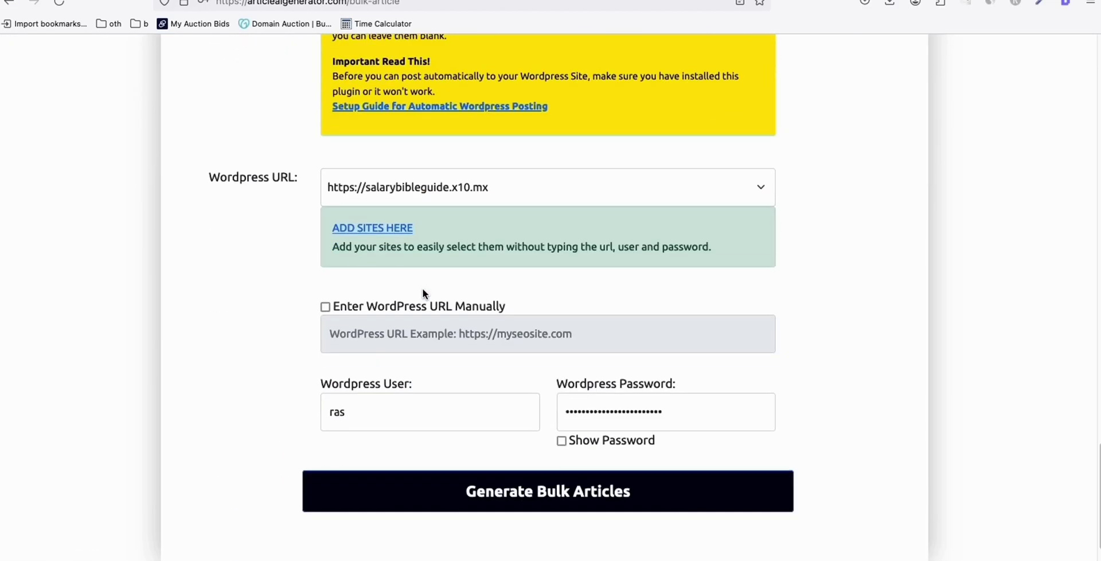
pyautogui.click(552, 492)
pyautogui.click(549, 468)
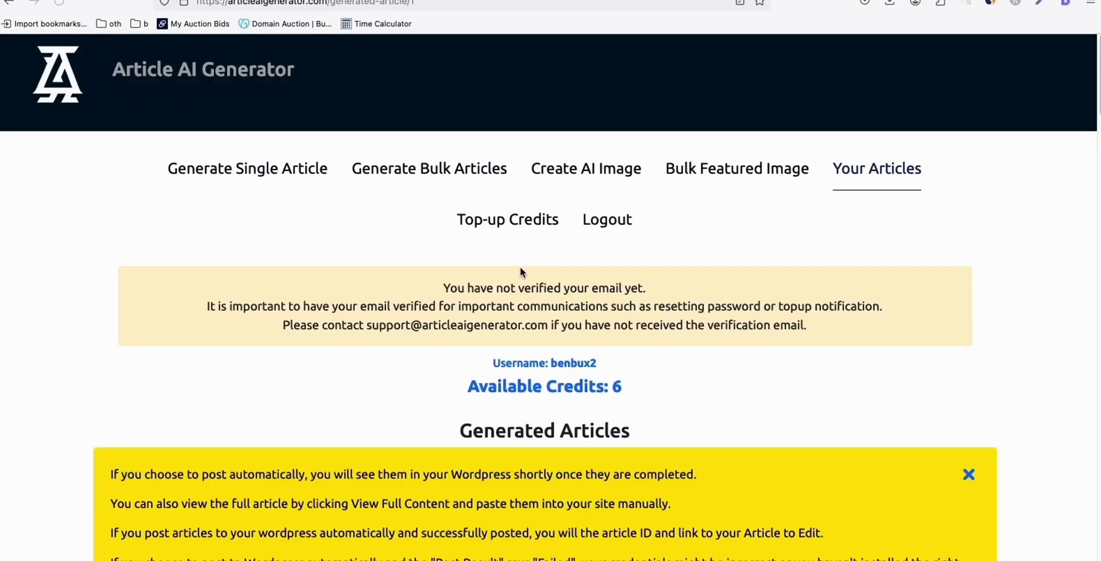
# Look through the newly submitted batch in the generated articles list
pyautogui.scroll(-4, 522, 267)
pyautogui.scroll(-5, 510, 284)
pyautogui.scroll(8, 430, 258)
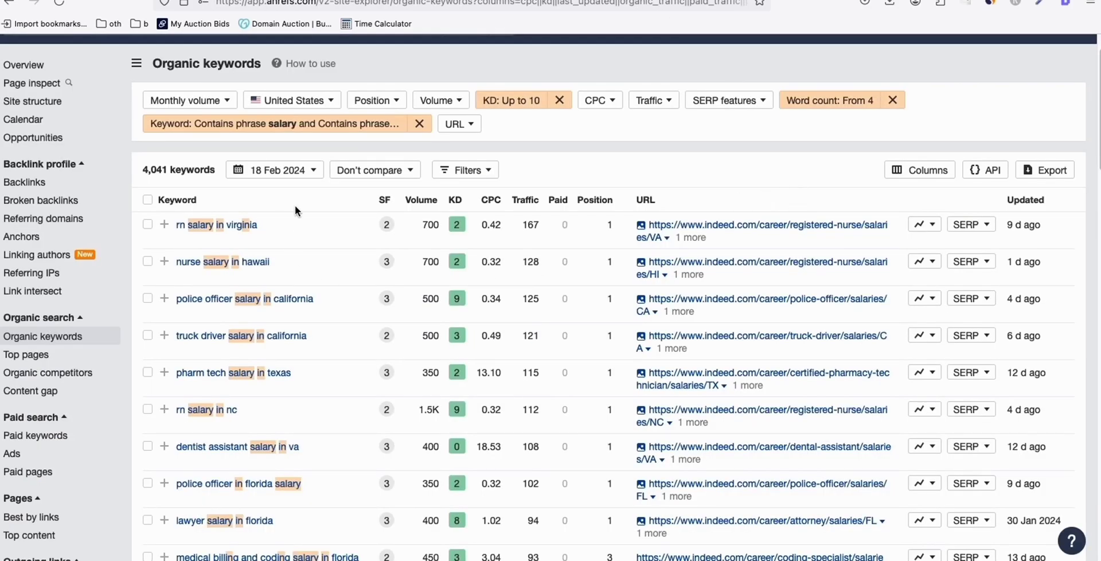
pyautogui.scroll(-3, 309, 224)
pyautogui.scroll(3, 325, 248)
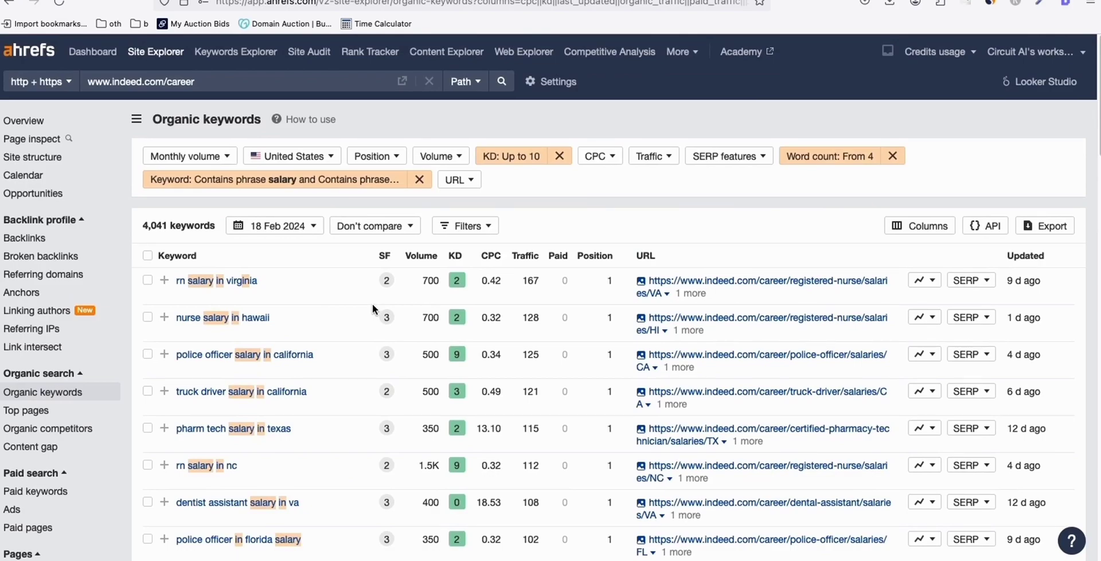
pyautogui.scroll(-6, 275, 338)
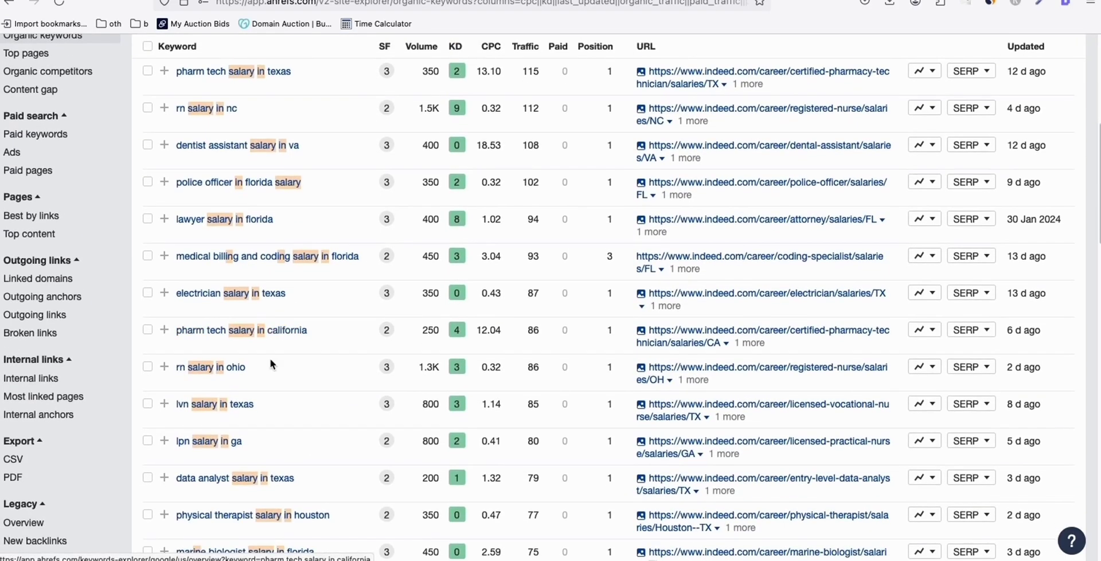
pyautogui.scroll(6, 274, 378)
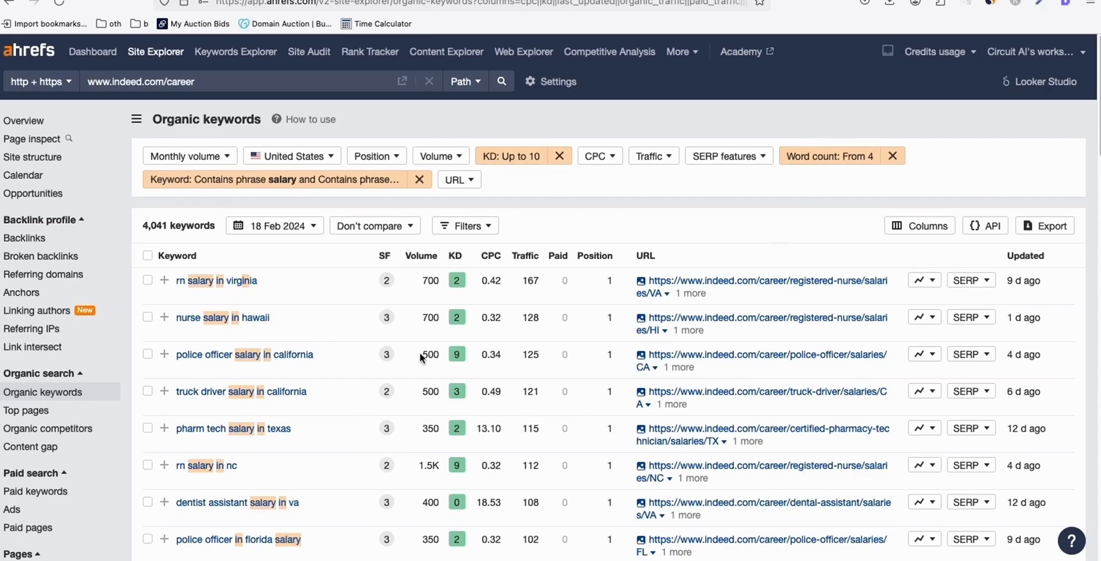
pyautogui.scroll(-1, 366, 363)
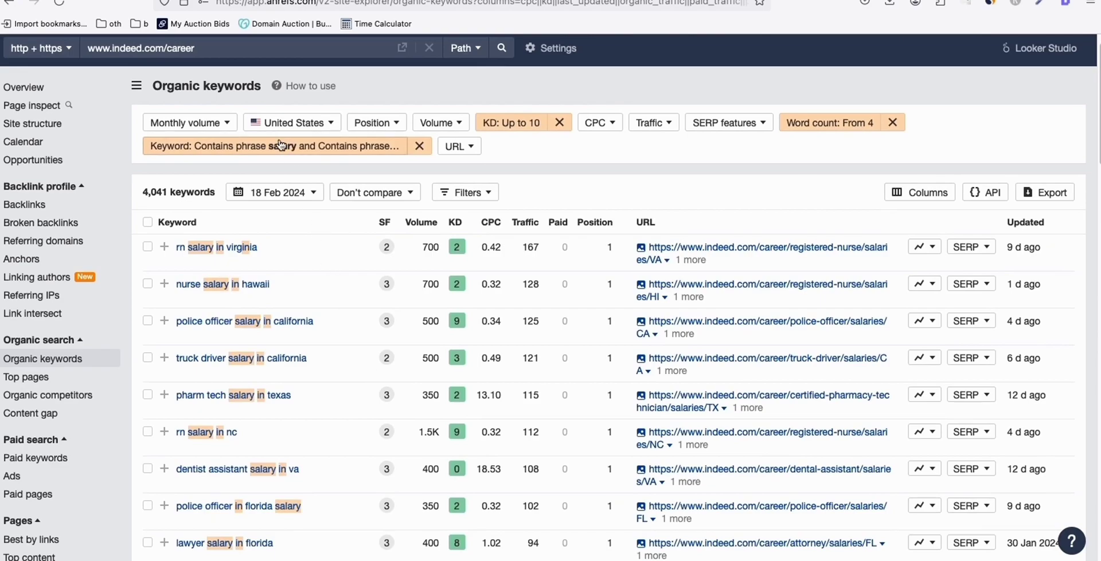
# Open the keyword filter's phrase-match rules "salary" and "in" and compare them with the listed keywords
pyautogui.click(367, 145)
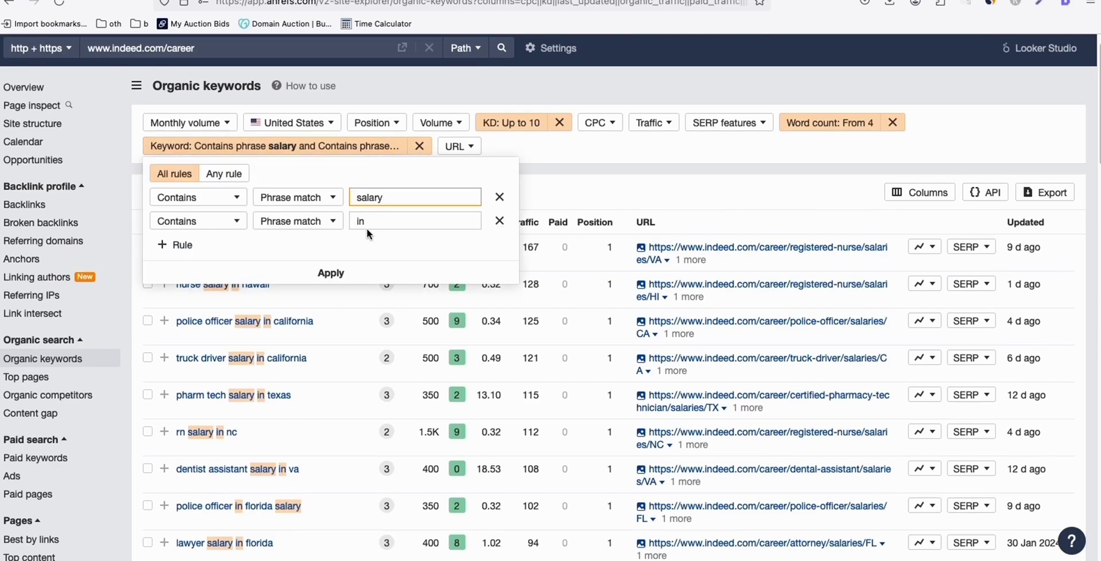
pyautogui.doubleClick(351, 220)
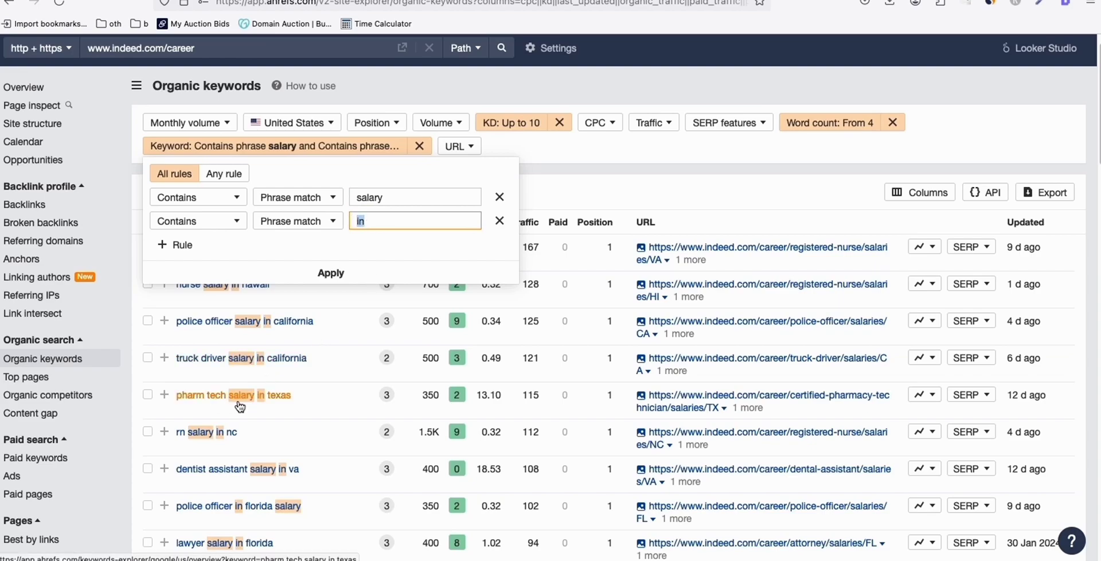
pyautogui.scroll(-1, 257, 387)
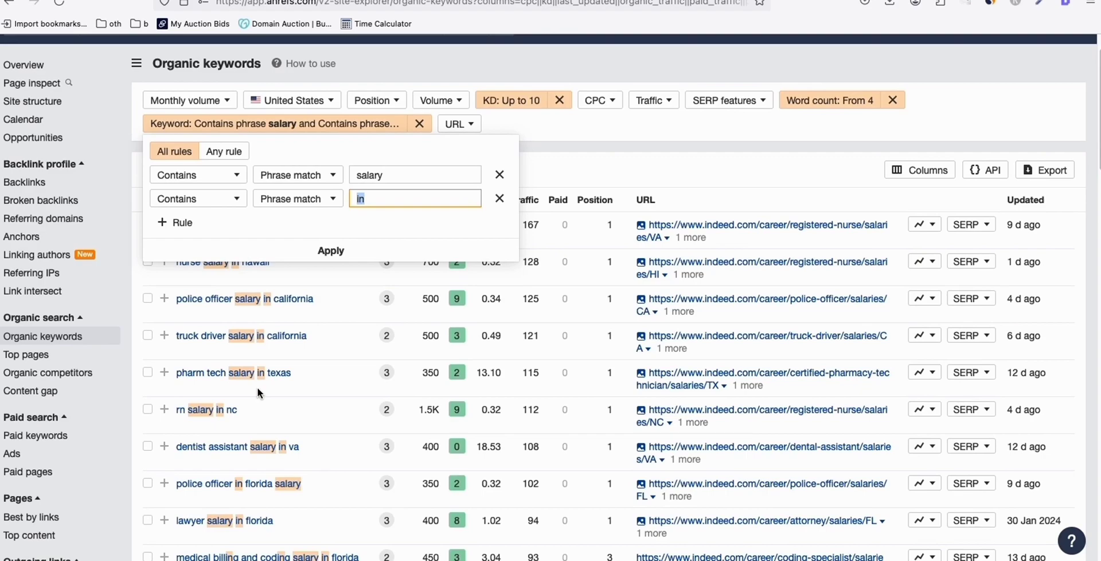
pyautogui.scroll(-1, 257, 386)
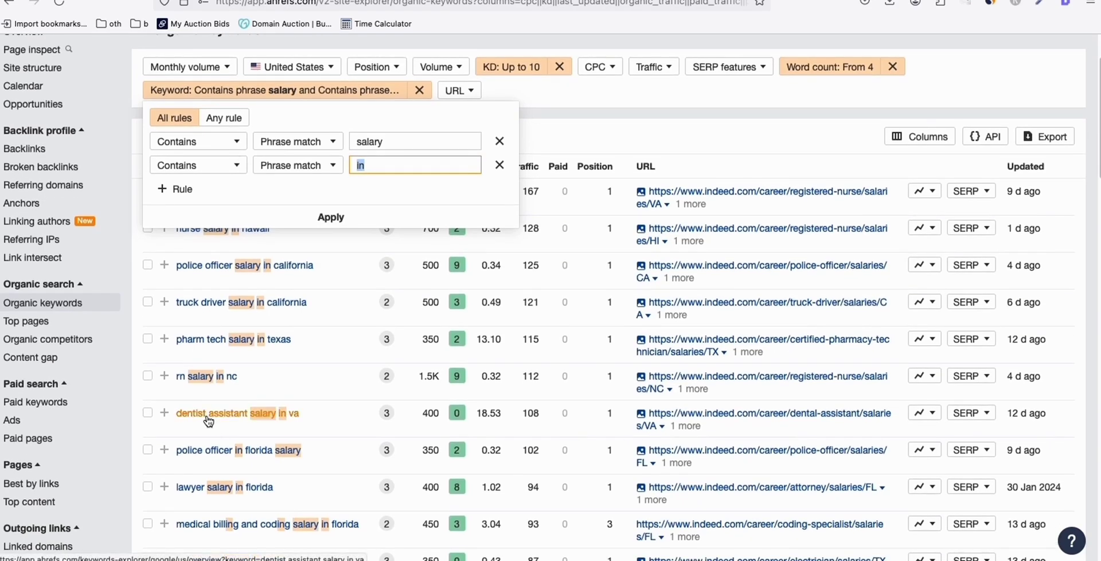
pyautogui.scroll(-1, 207, 422)
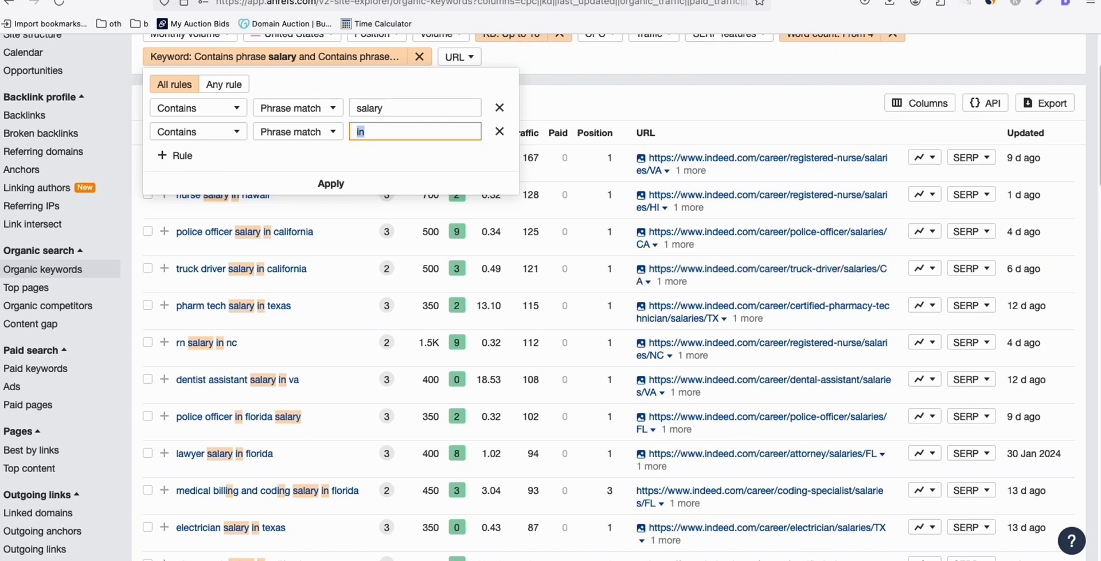
# Switch to the WordPress admin window, open the Salary Bible Guide home page in a new tab, and look through its posts
pyautogui.press('super+Tab')
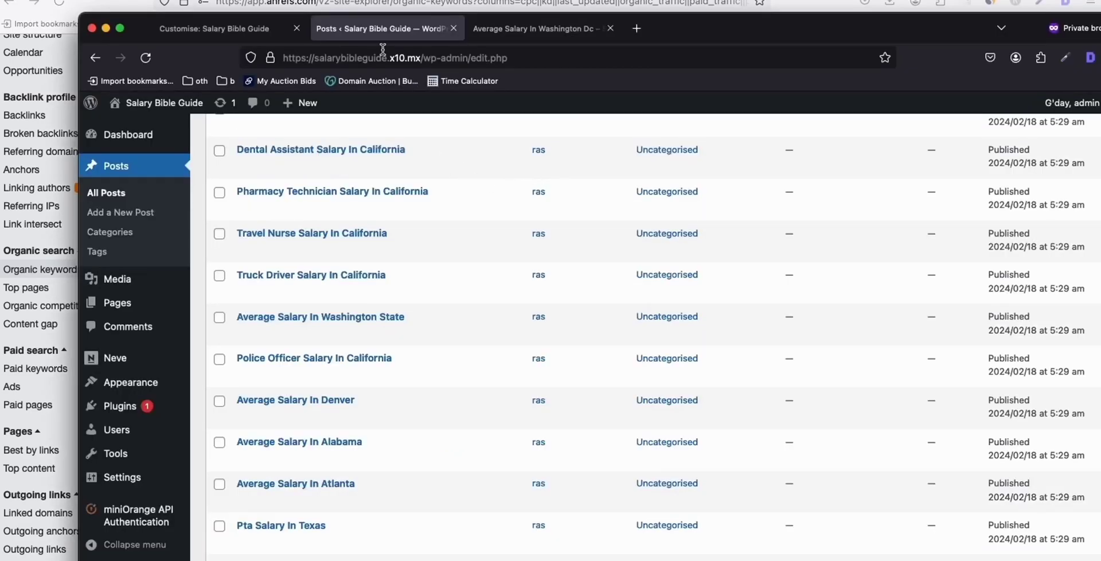
pyautogui.click(238, 39)
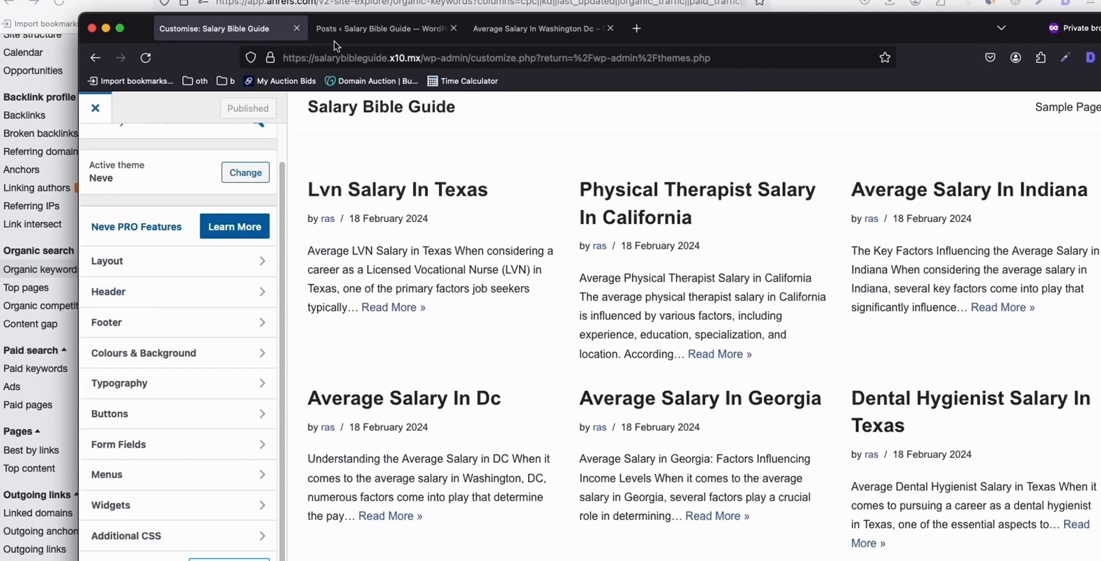
pyautogui.click(378, 28)
pyautogui.moveTo(164, 103)
pyautogui.rightClick(151, 118)
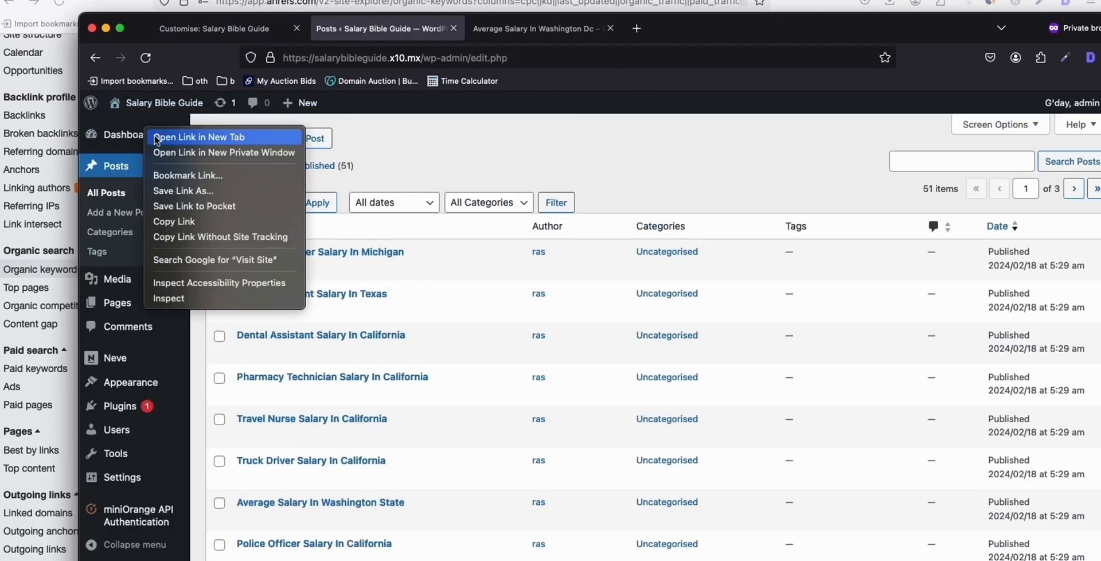
pyautogui.click(195, 119)
pyautogui.hotkey('ctrl', 'Tab')
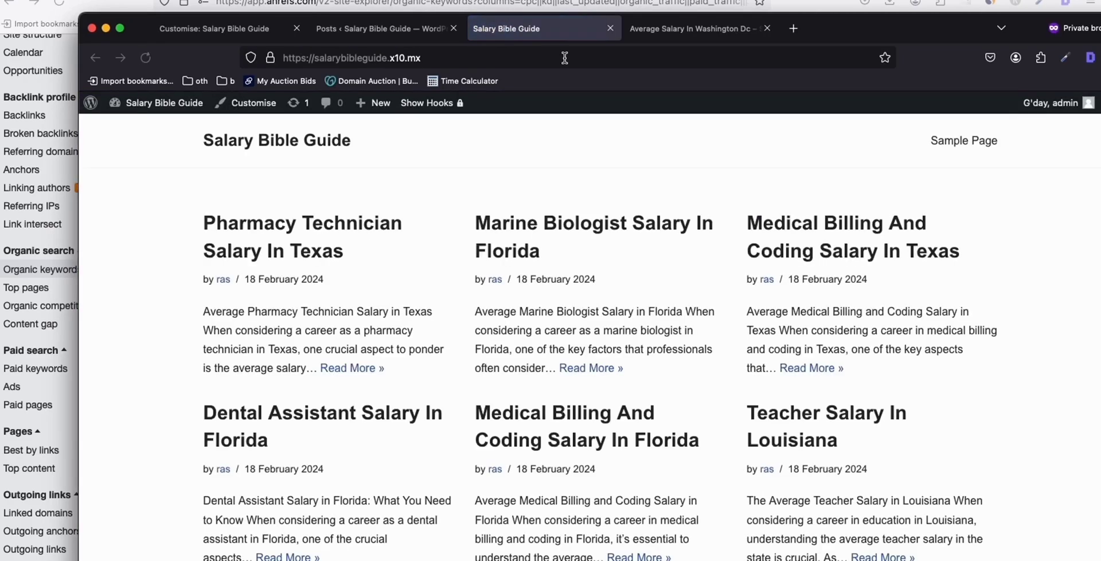
pyautogui.scroll(-3, 592, 136)
pyautogui.scroll(-5, 592, 136)
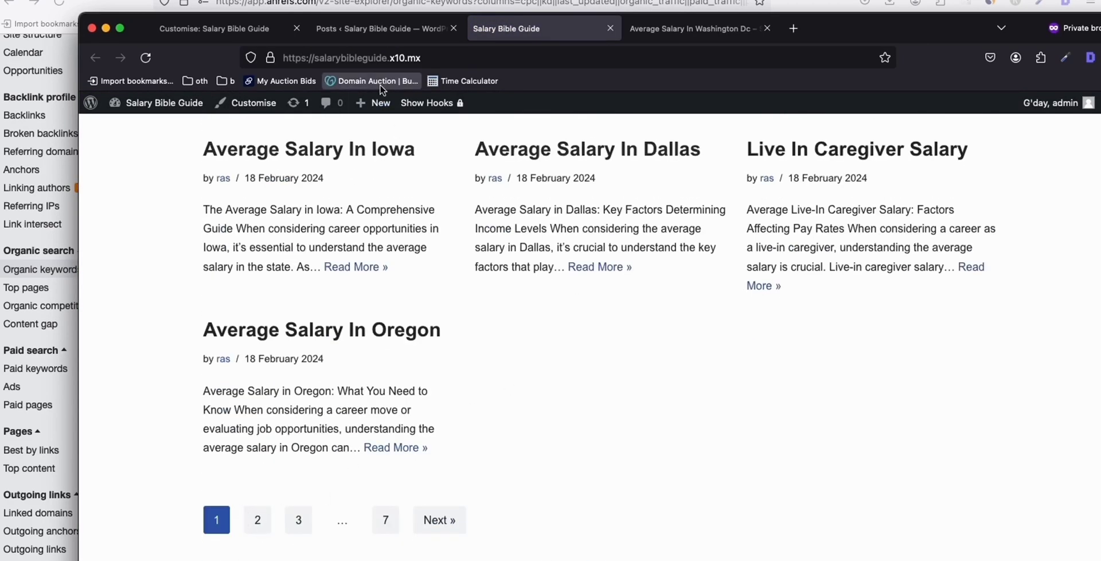
# In the WordPress Reading settings, set blog pages to show at most 50 posts and save the changes
pyautogui.click(367, 30)
pyautogui.scroll(-3, 246, 252)
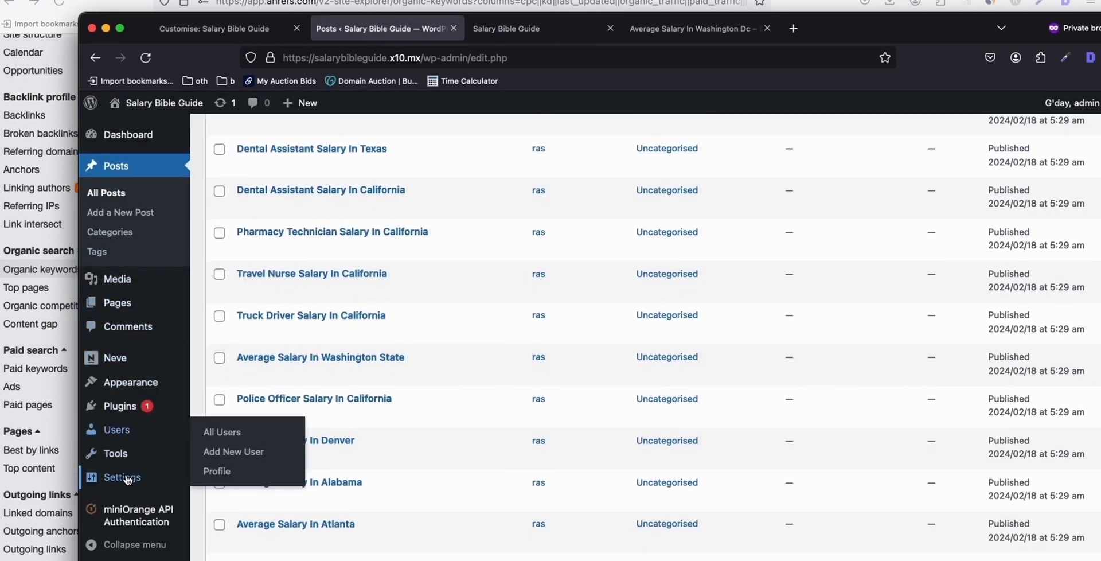
pyautogui.moveTo(127, 479)
pyautogui.click(221, 502)
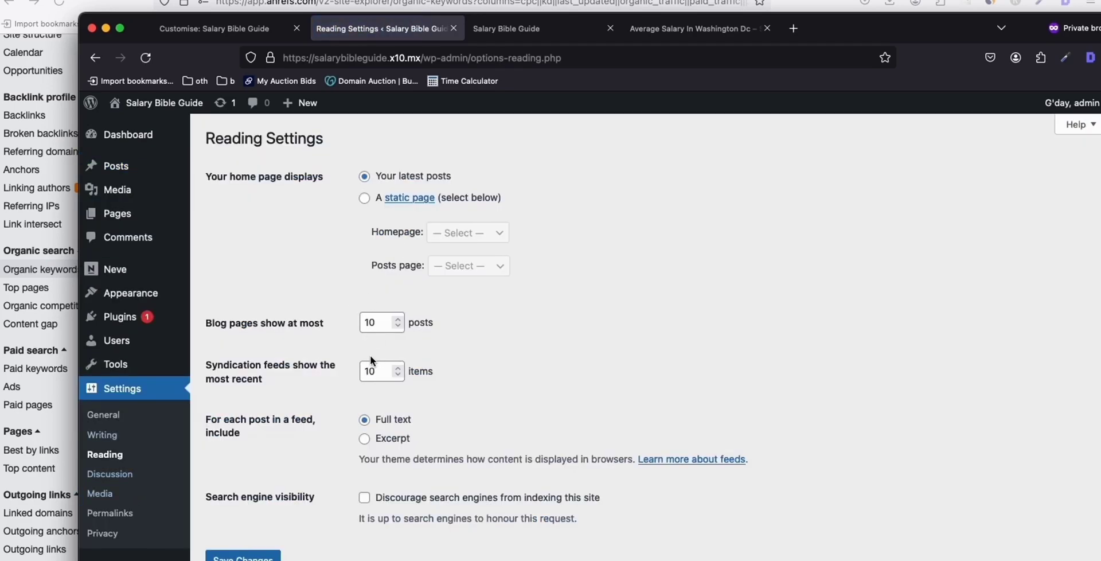
pyautogui.doubleClick(372, 323)
pyautogui.write('50')
pyautogui.scroll(-1, 230, 539)
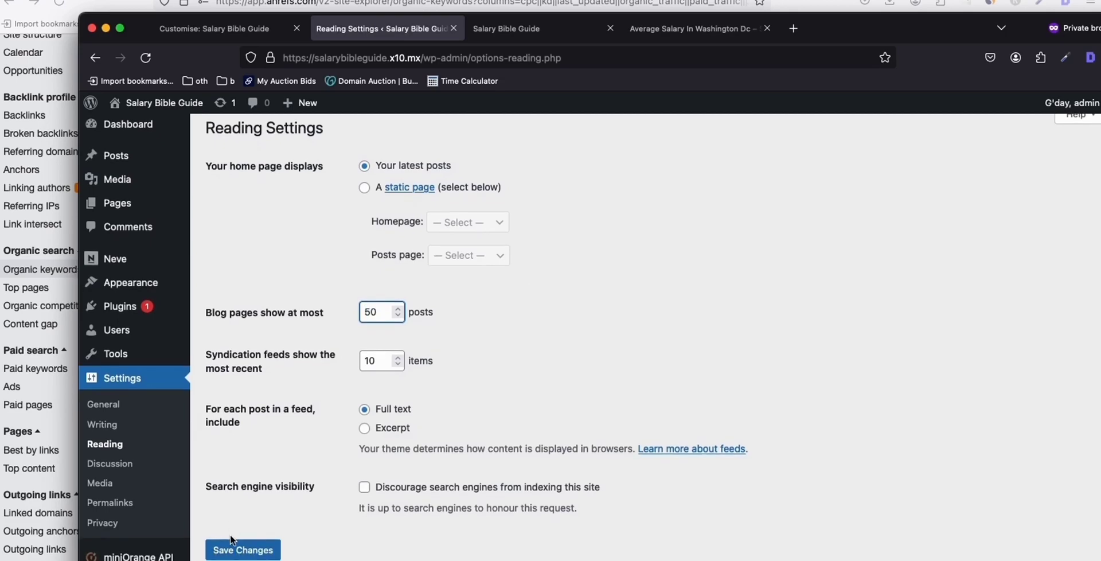
pyautogui.click(232, 546)
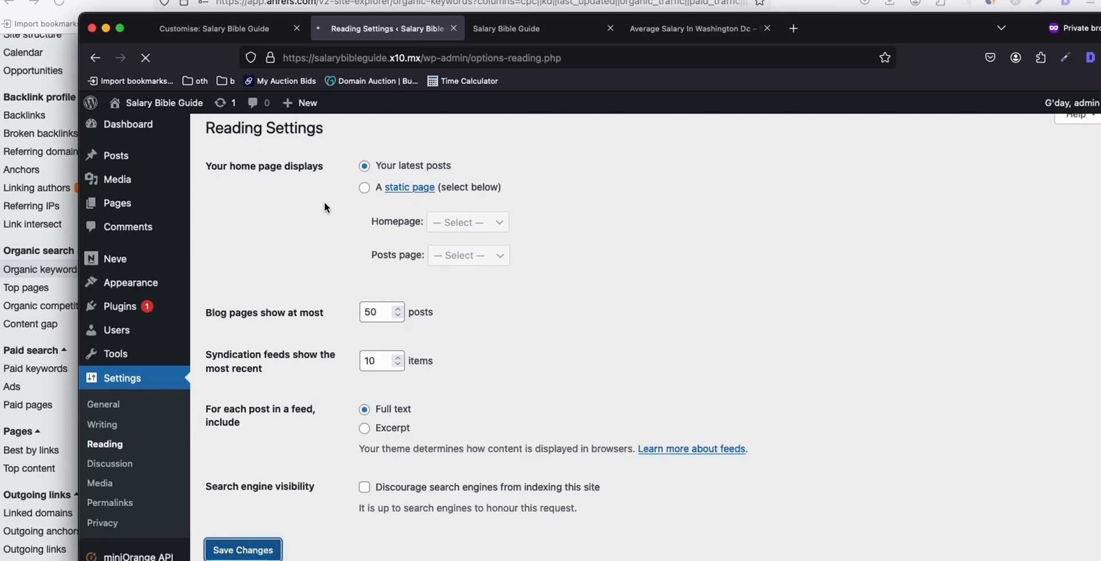
# Reload the Salary Bible Guide home page and look through the listed posts on its first and second pages
pyautogui.hotkey('ctrl', 'Tab')
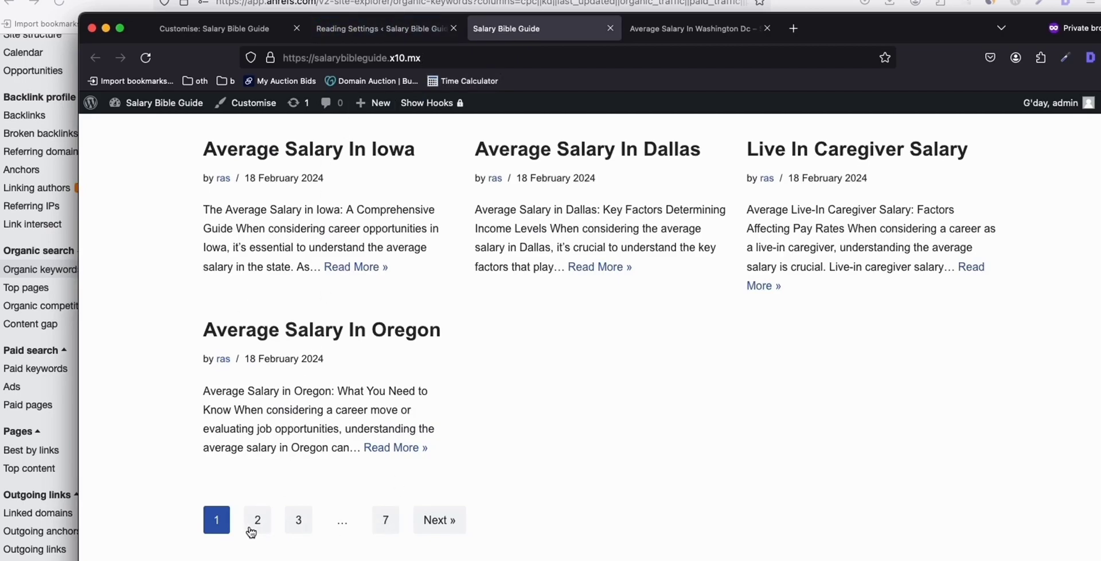
pyautogui.click(150, 64)
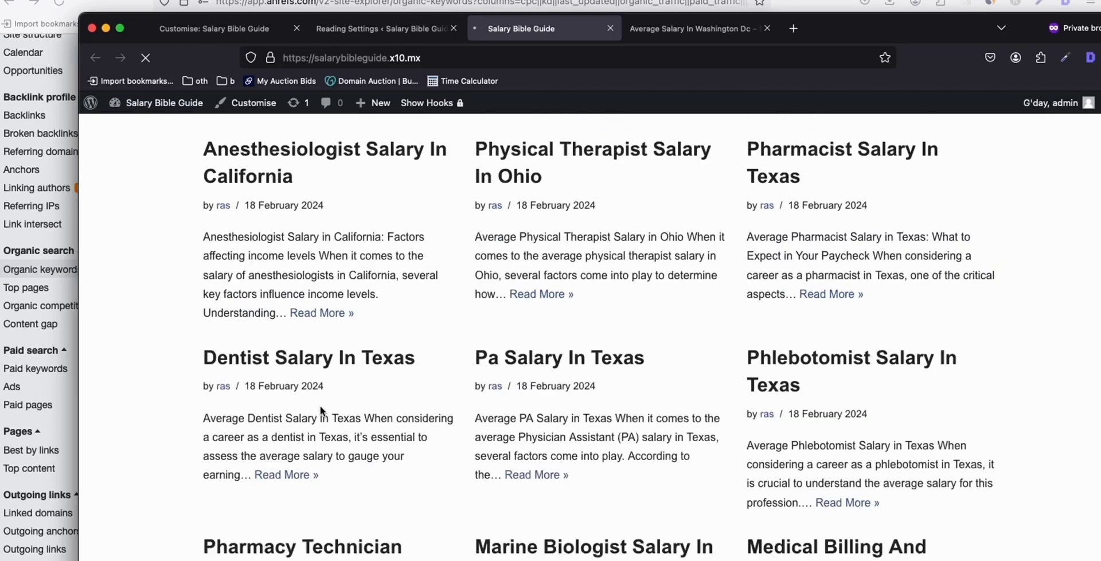
pyautogui.scroll(-15, 319, 407)
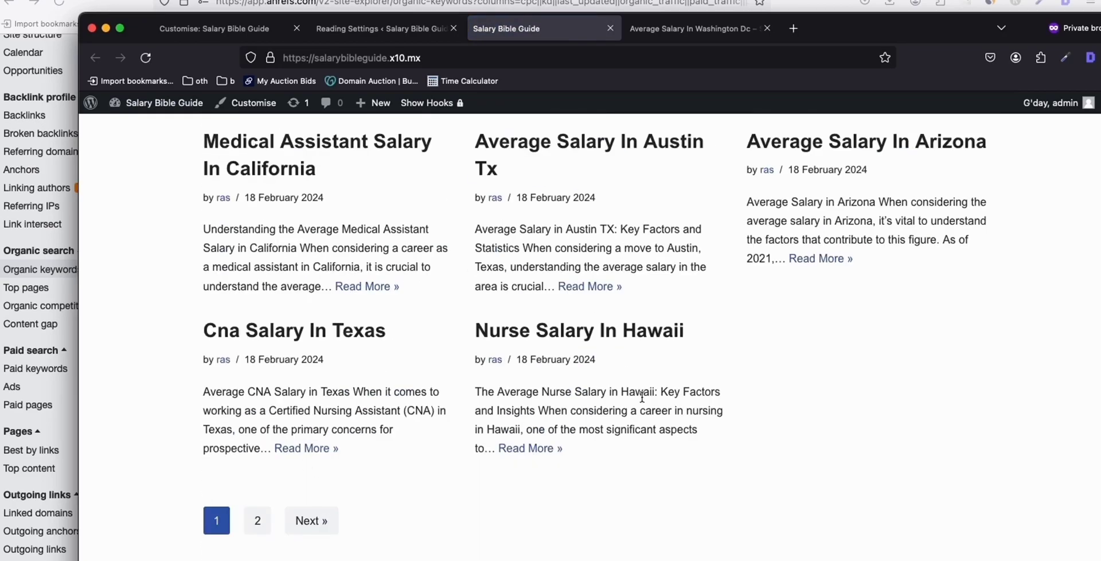
pyautogui.scroll(7, 555, 288)
pyautogui.scroll(-7, 555, 288)
pyautogui.click(264, 522)
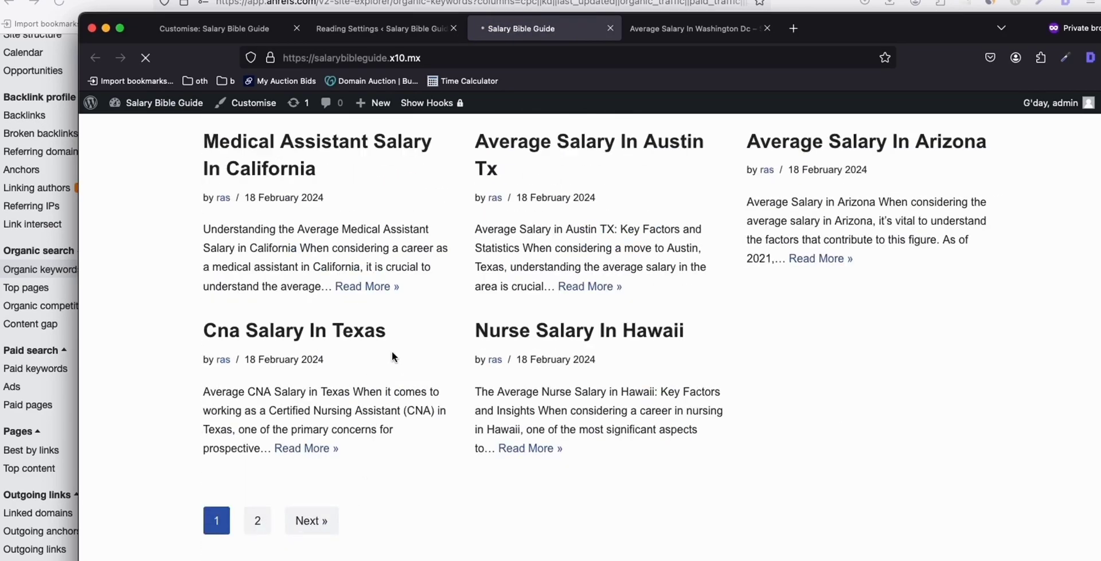
pyautogui.scroll(-6, 436, 279)
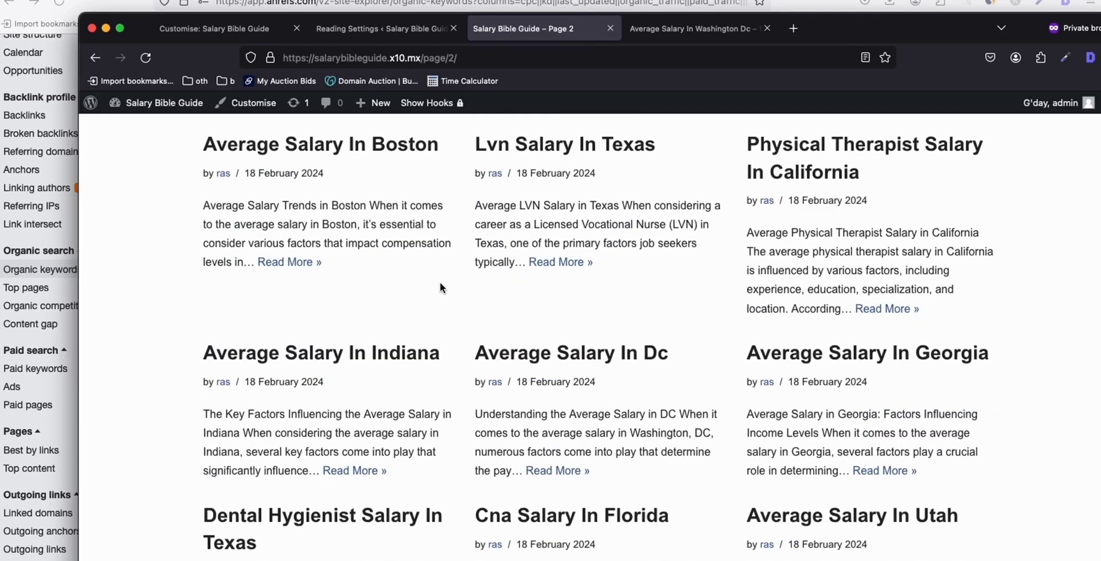
pyautogui.scroll(5, 440, 287)
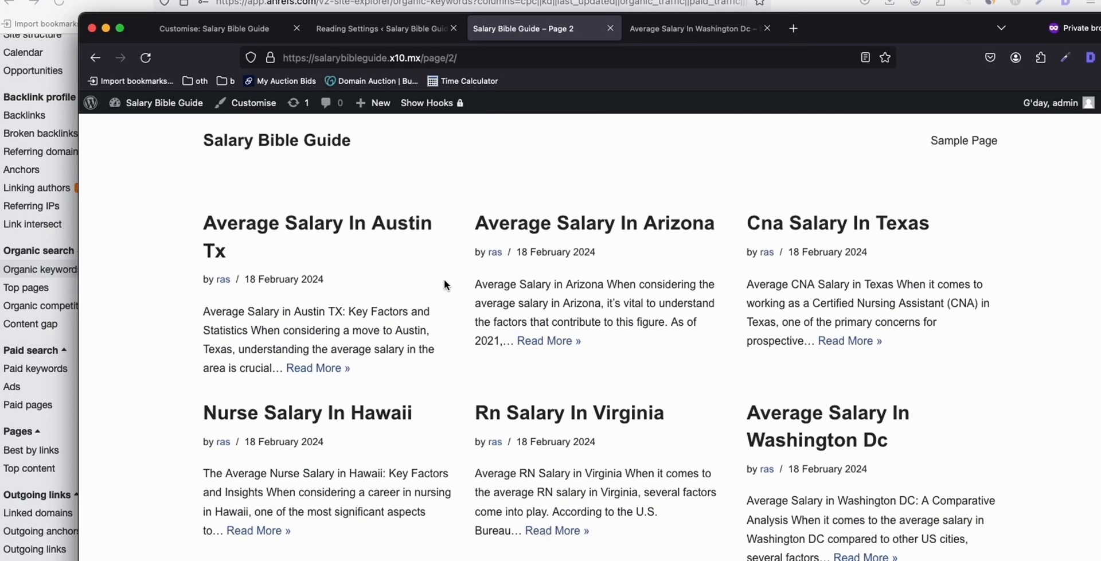
# Look through the list of all posts in the WordPress admin, then return to the site's second page of posts
pyautogui.click(391, 32)
pyautogui.click(114, 169)
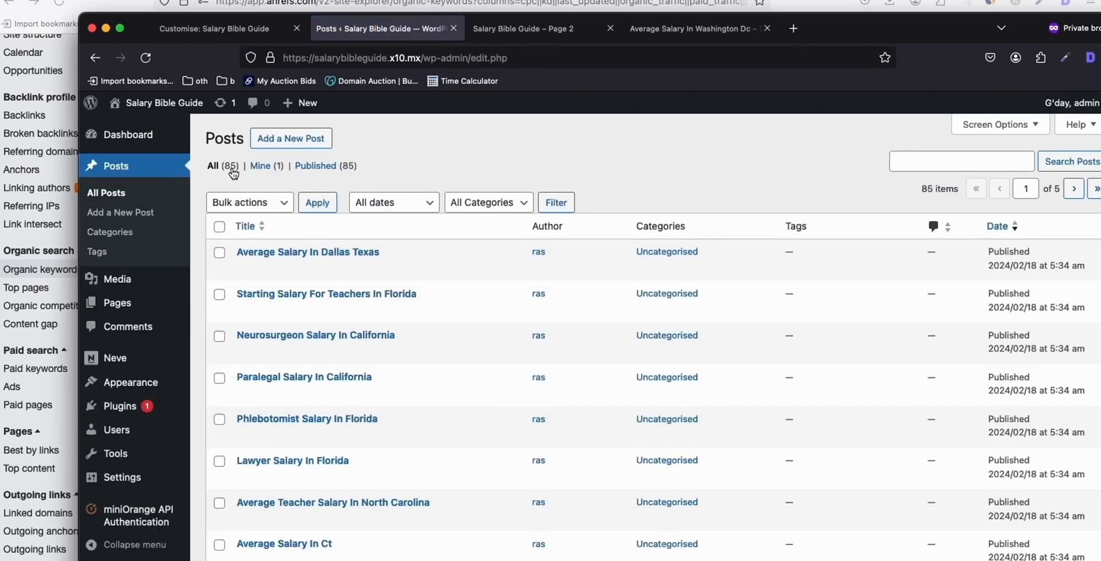
pyautogui.scroll(-10, 345, 229)
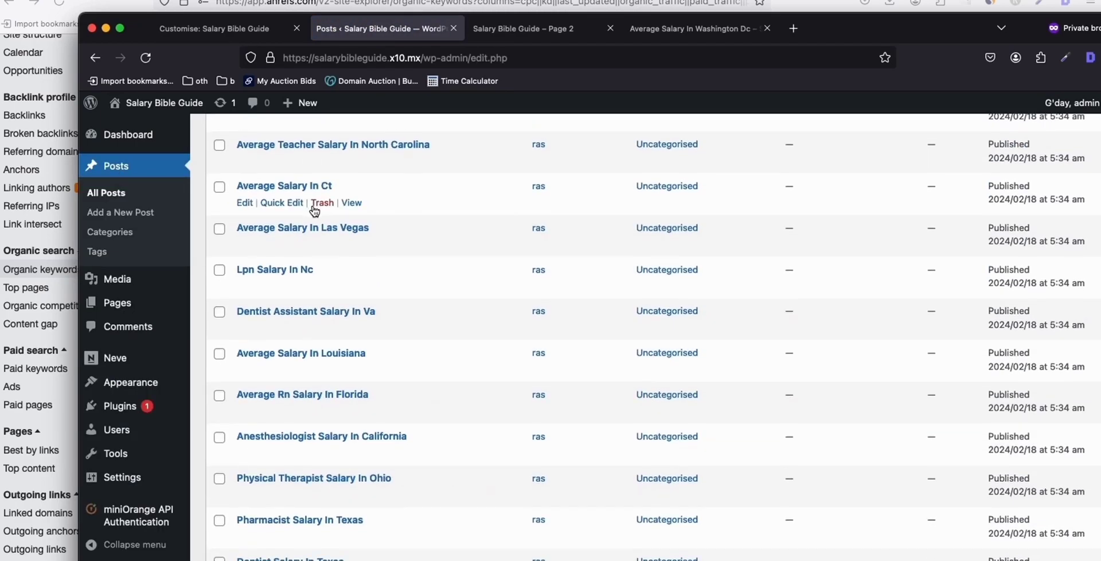
pyautogui.scroll(10, 406, 275)
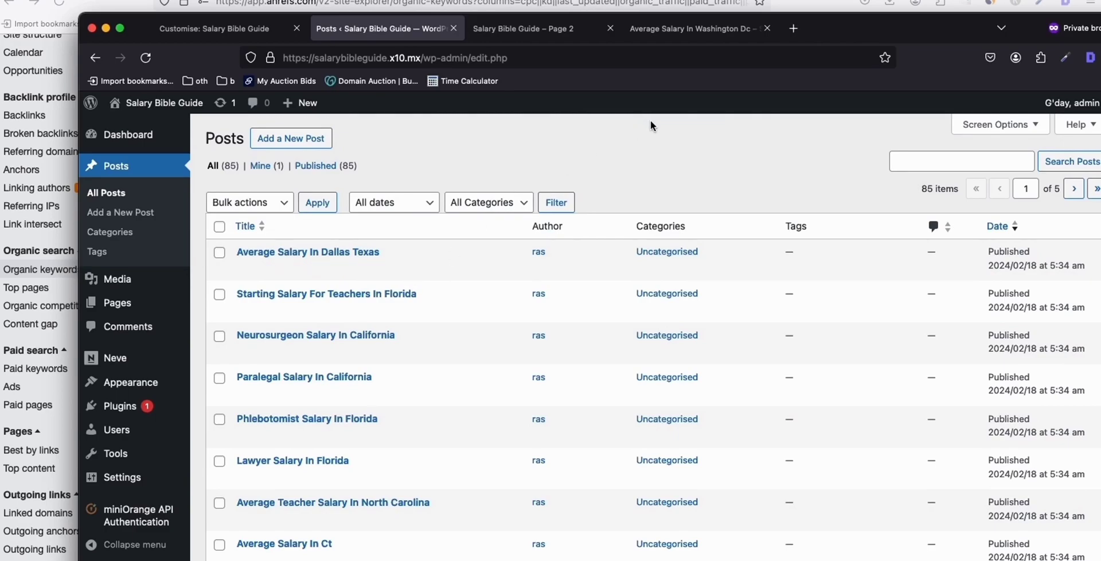
pyautogui.click(550, 30)
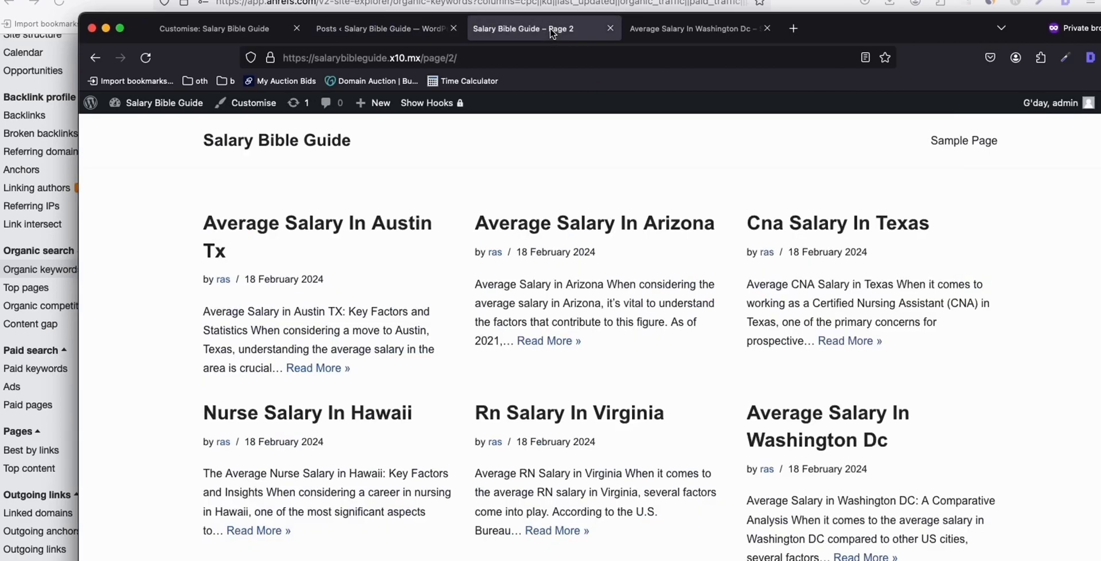